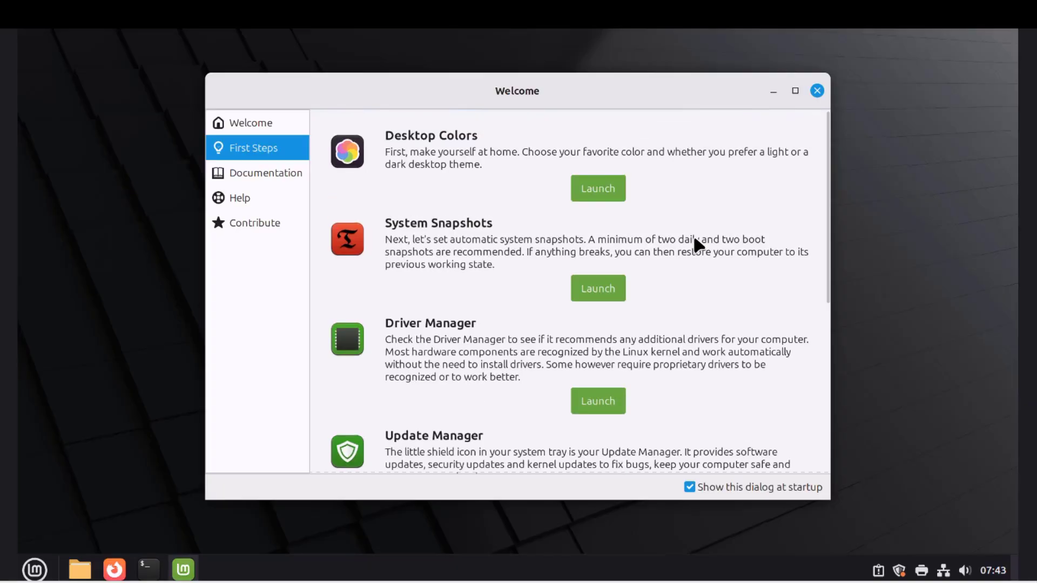
Review the Welcome window's First Steps, Documentation, Help and Contribute pages, and close the window
scroll(644, 234, down, 6)
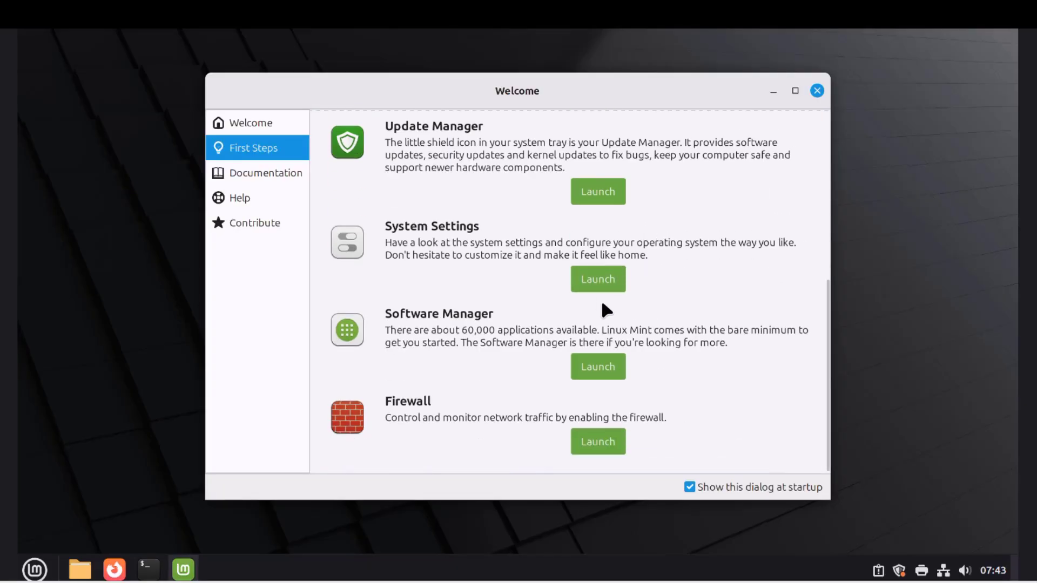
click(281, 176)
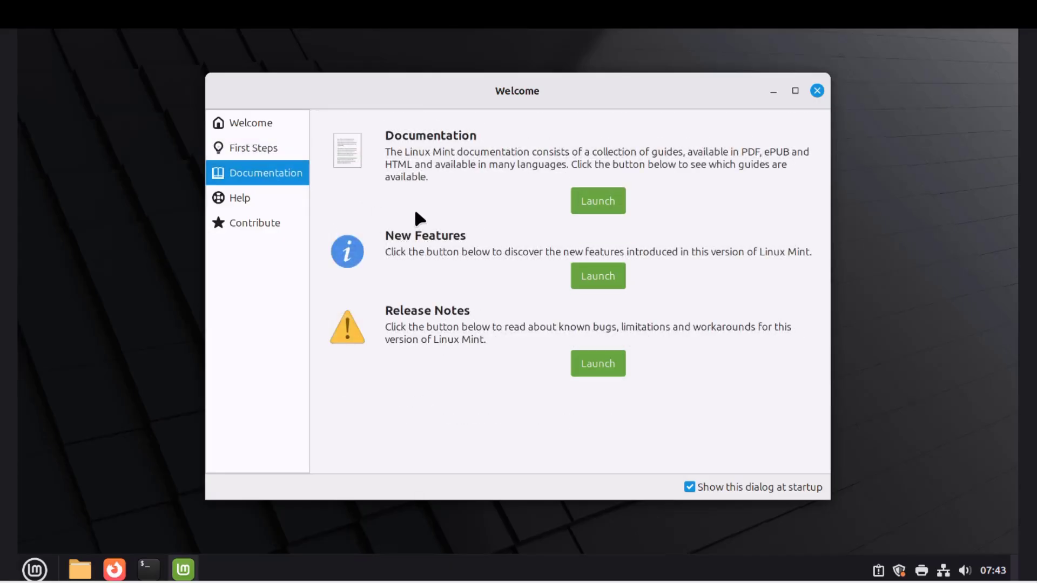
click(278, 202)
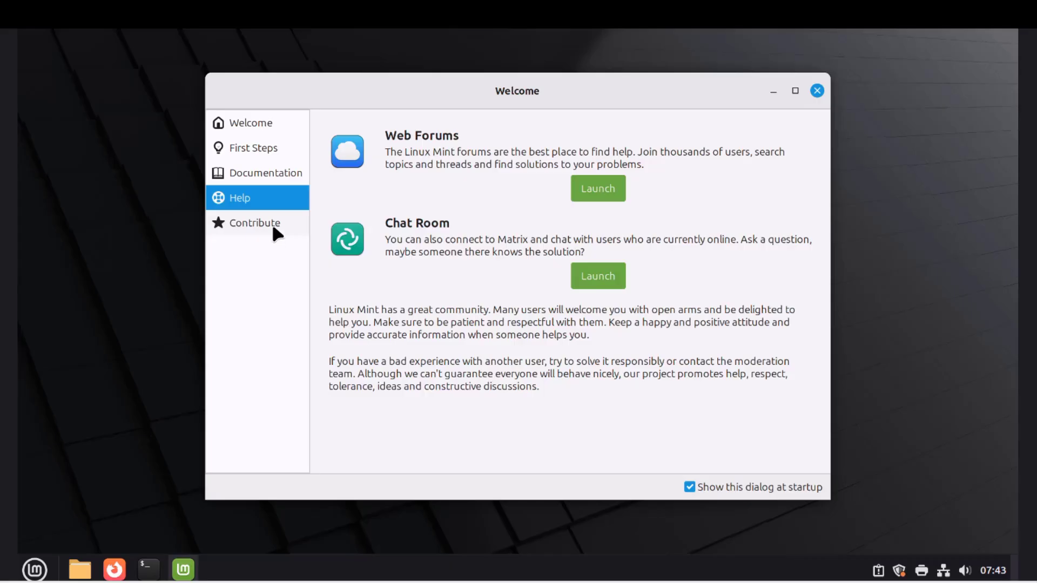
click(273, 226)
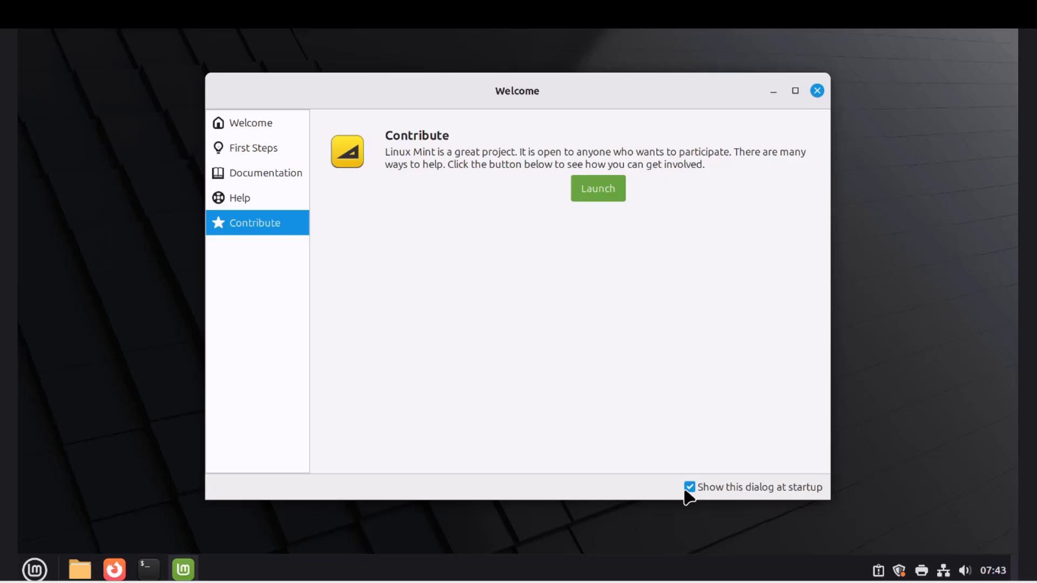
key(alt+F4)
Open the application menu and examine the full list of installed applications from start to end
click(37, 569)
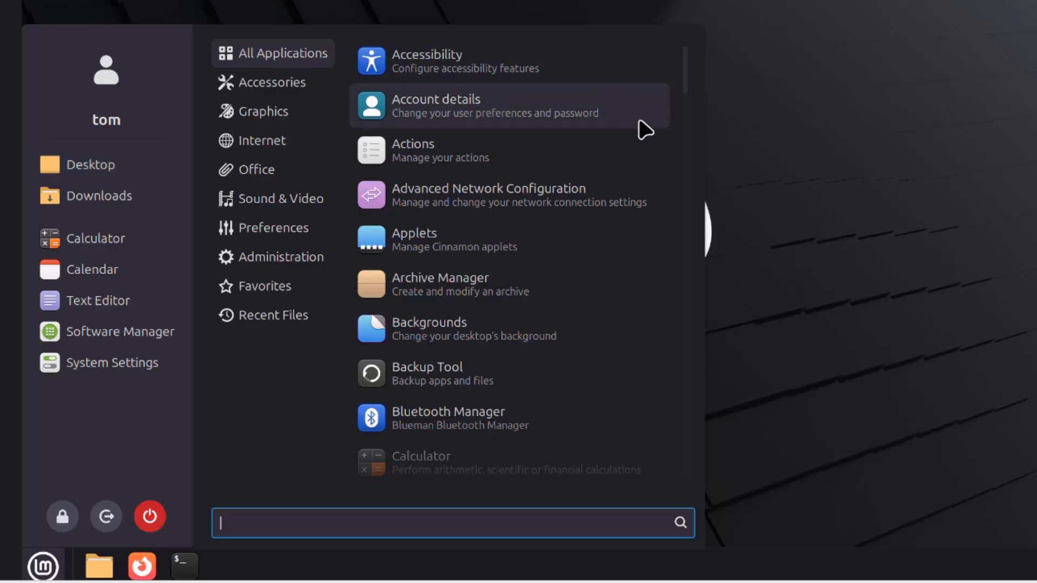
key(Down)
key(Down)
key(Down)
key(Down)
key(Down)
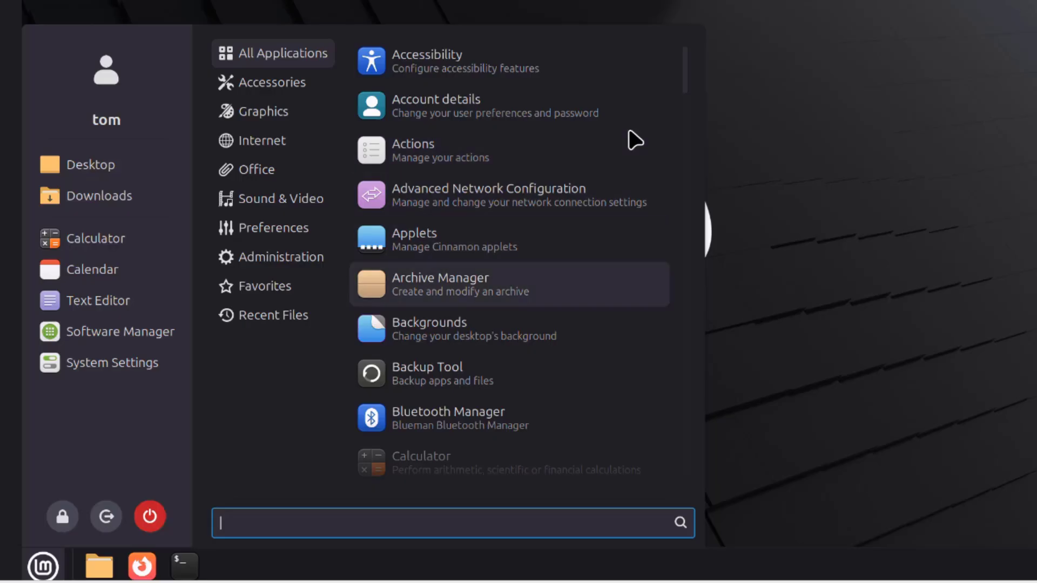
key(Down)
key(Down)
key(Down)
key(Down)
key(Down)
key(Down)
key(Down)
key(Down)
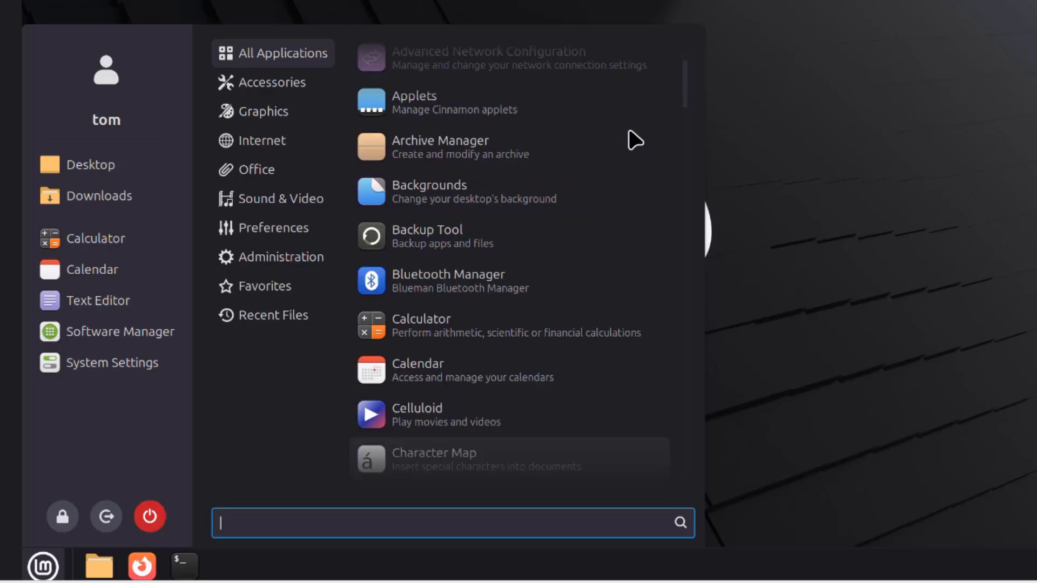
key(Down)
key(Down)
key(Down)
key(Down)
key(Down)
key(Down)
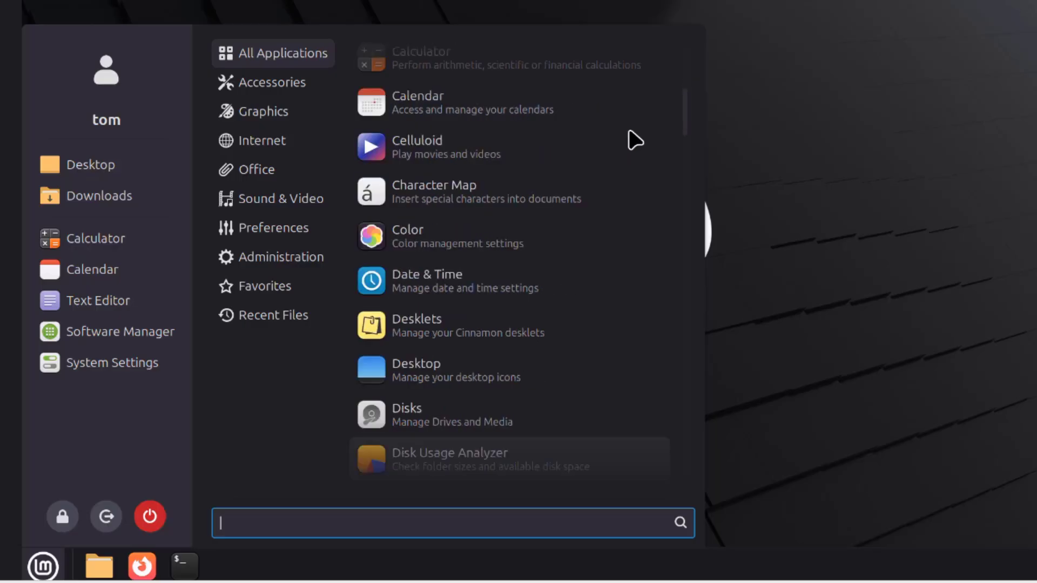
key(Down)
key(Down)
key(Down)
key(Down)
key(Down)
key(Down)
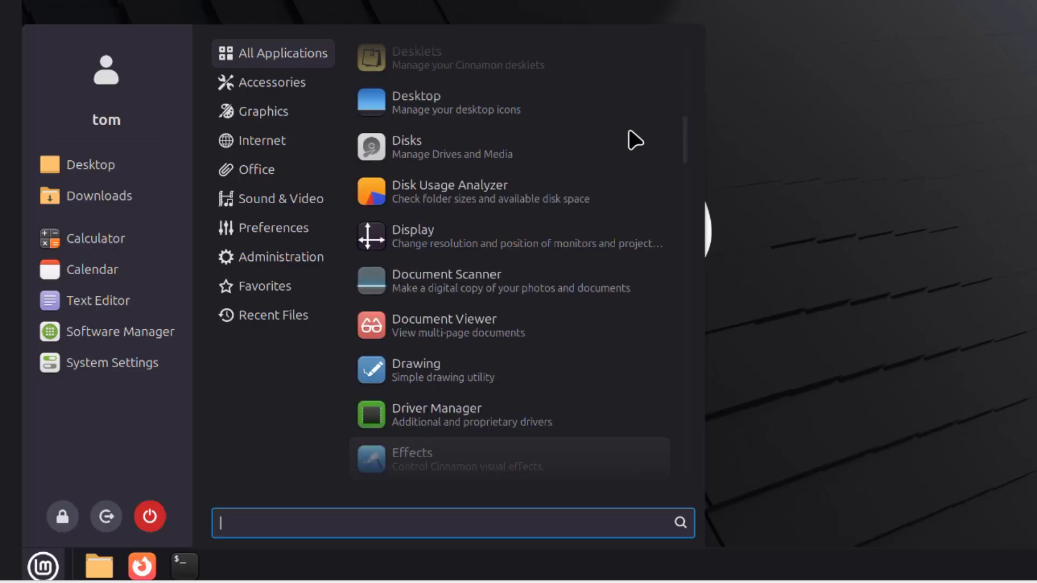
key(Down)
key(Down)
key(Down)
key(Down)
key(Down)
key(Down)
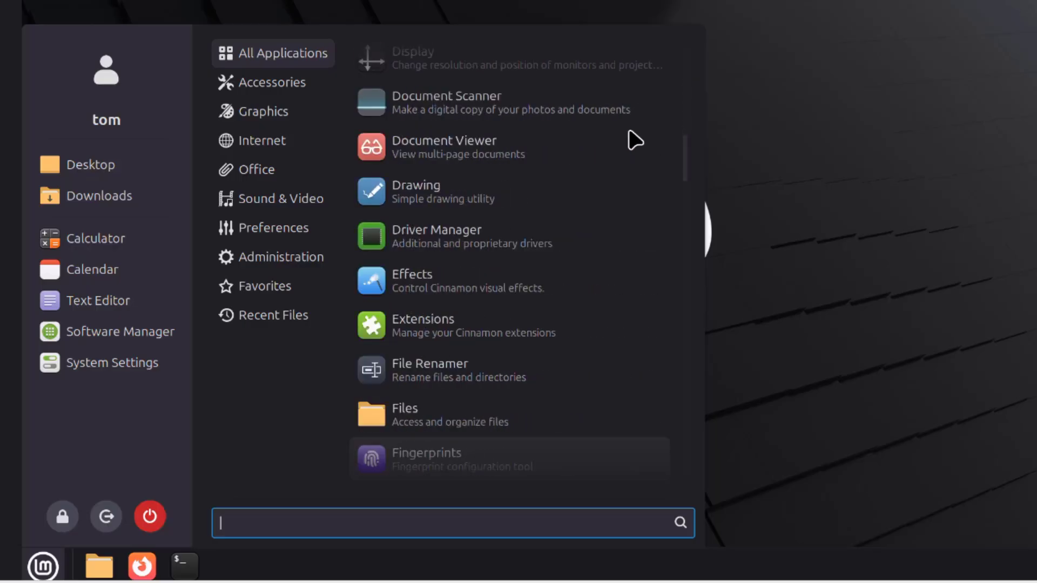
key(Down)
key(Down)
key(Down)
key(Down)
key(Down)
key(Down)
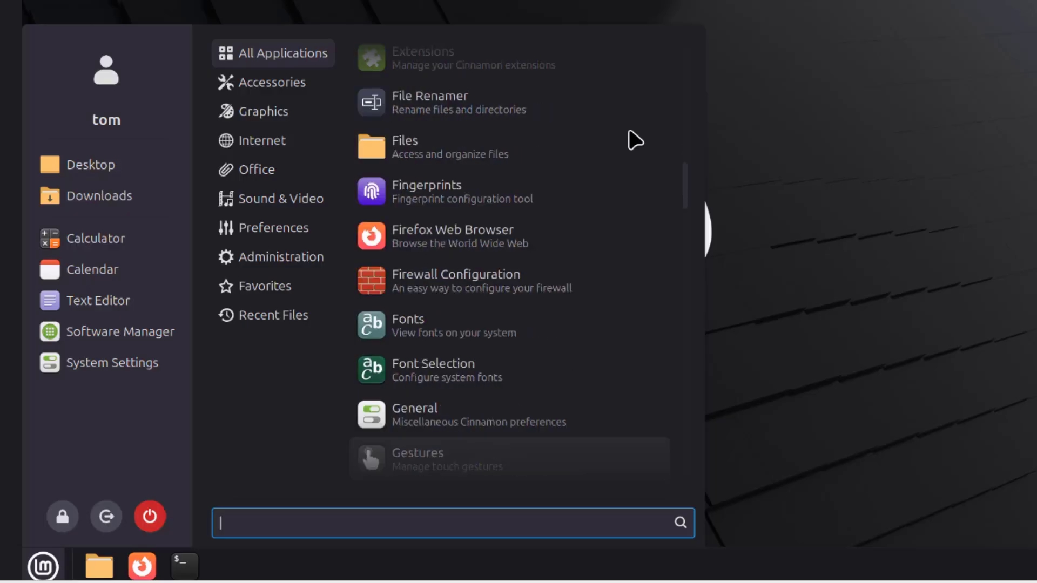
key(Down)
key(Down)
key(Down)
key(Down)
key(Down)
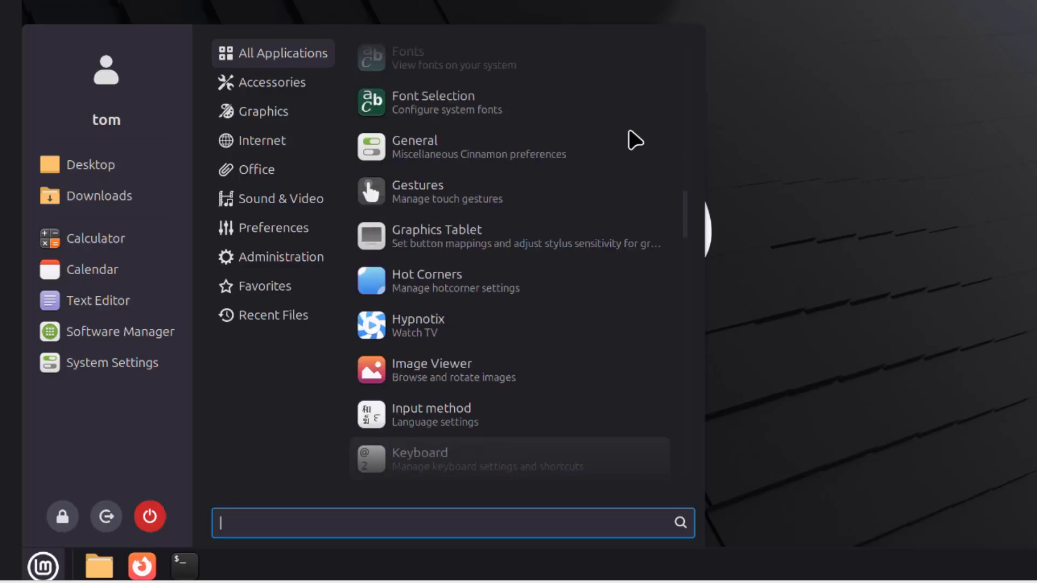
key(Down)
key(Down)
key(Down)
key(Down)
key(Down)
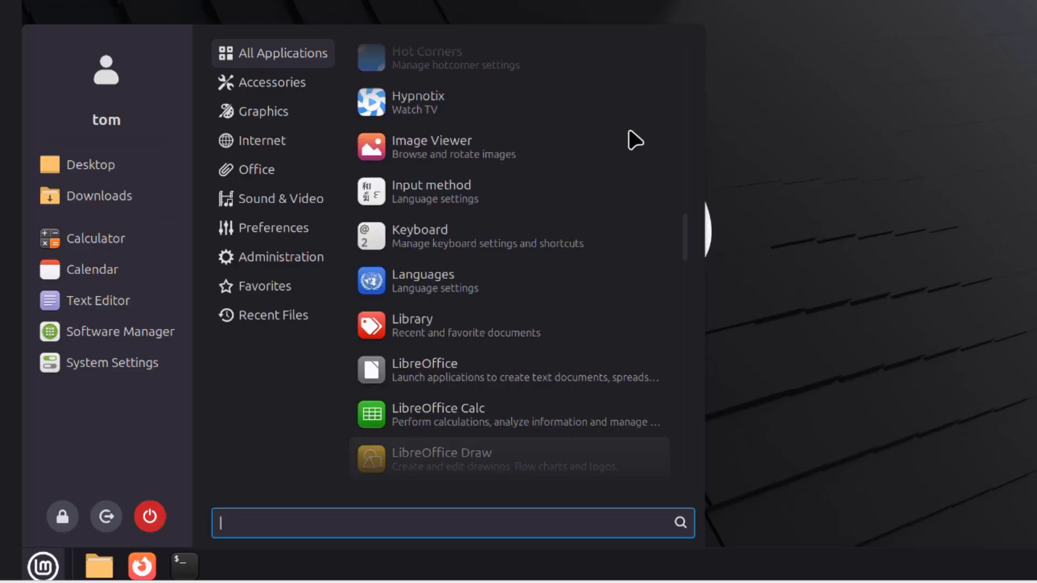
key(Down)
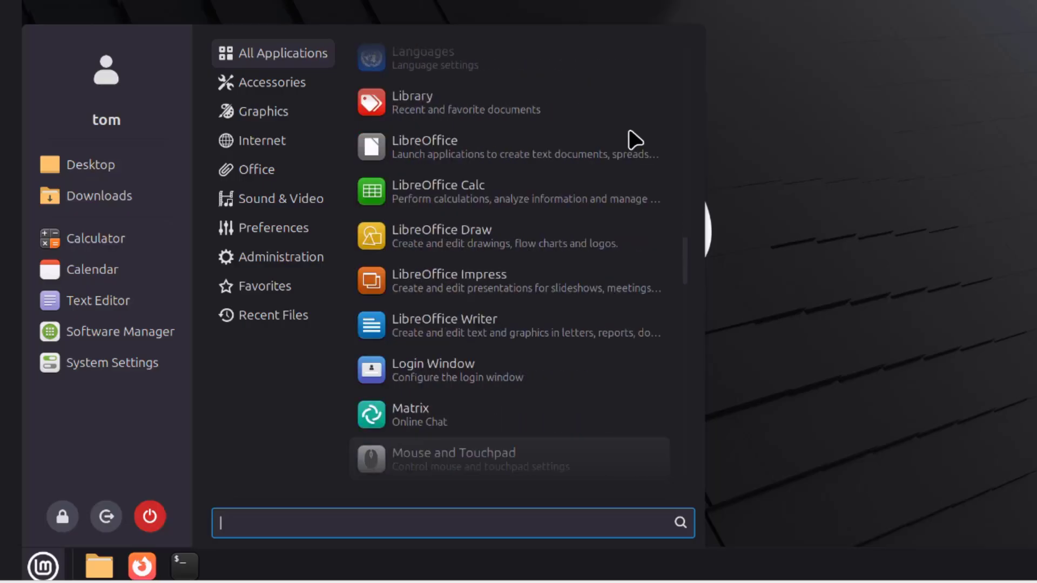
key(Down)
key(Down)
key(Down)
key(Down)
key(Down)
key(Down)
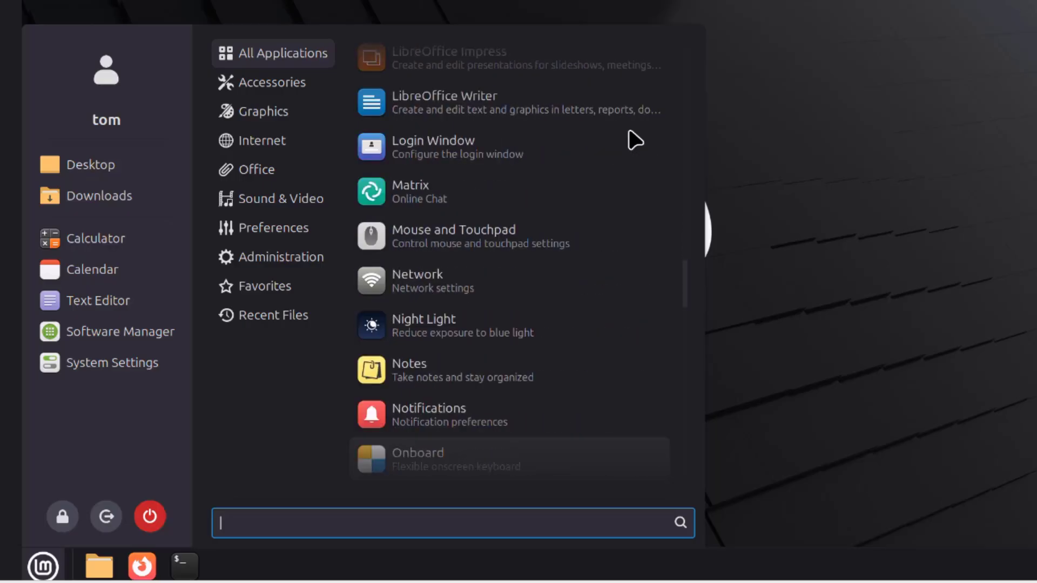
key(Down)
key(Down)
key(Down)
key(Down)
key(Down)
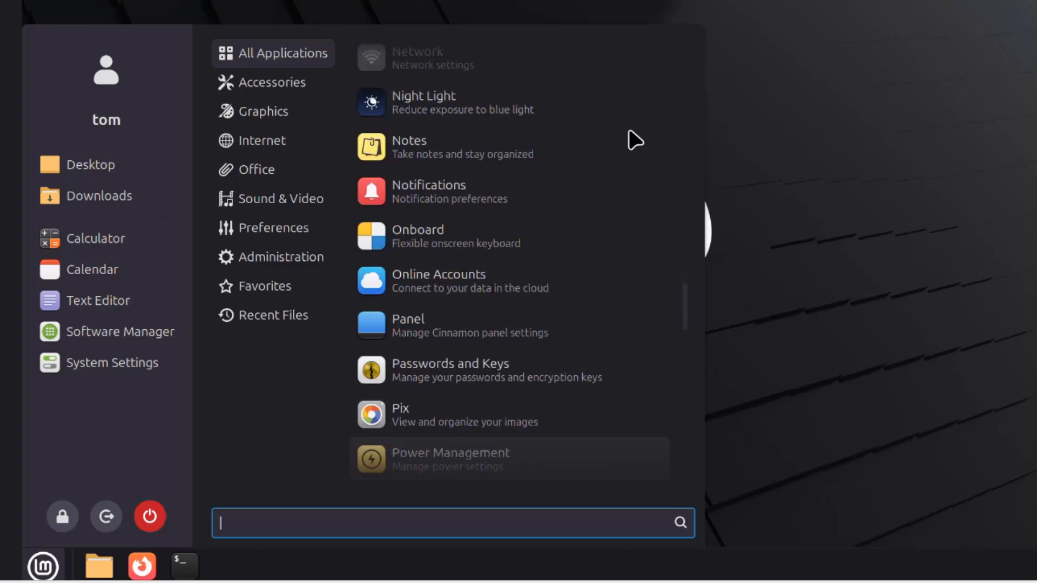
key(Down)
key(Down)
key(Down)
key(Down)
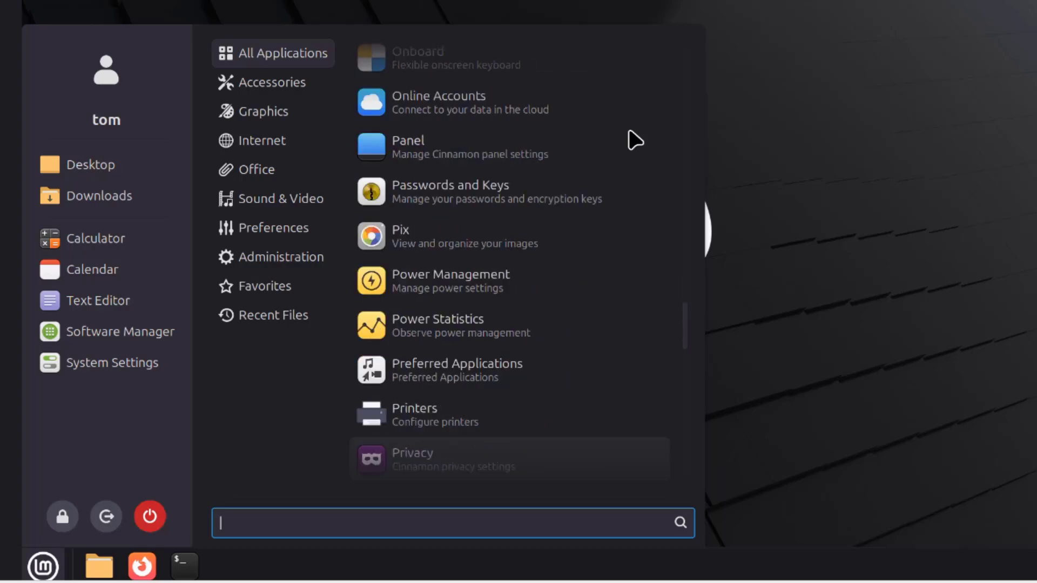
key(Down)
key(Down)
key(Down)
key(Down)
key(Down)
key(Down)
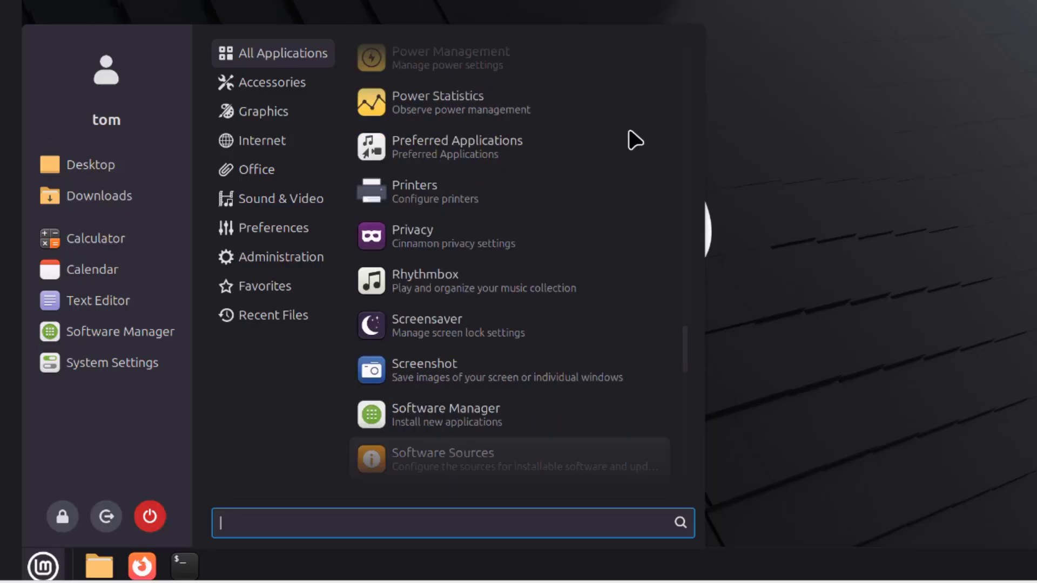
key(Down)
key(Down)
key(Down)
key(Down)
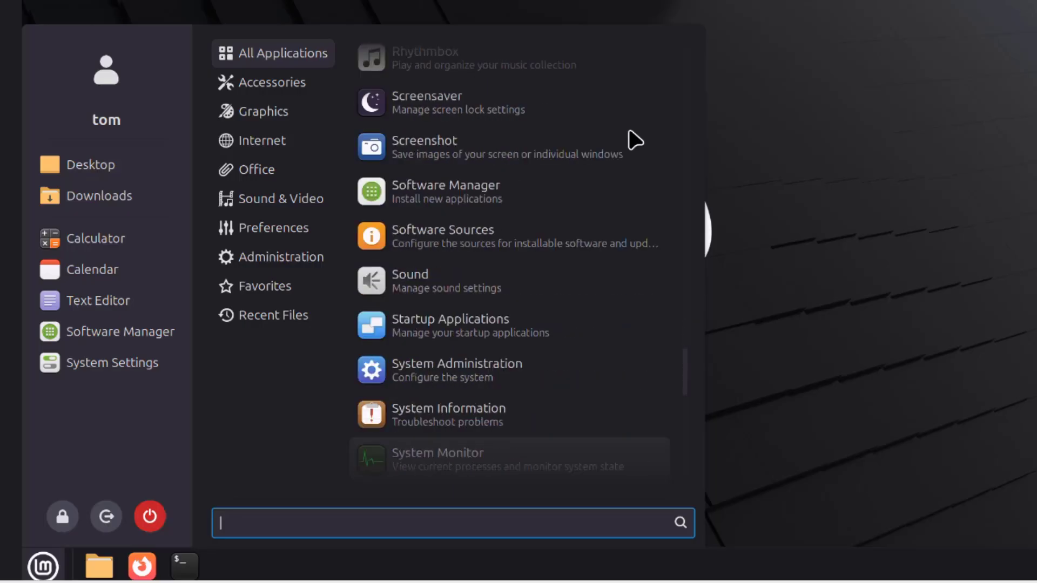
key(Down)
key(Down)
key(Down)
key(Down)
key(Down)
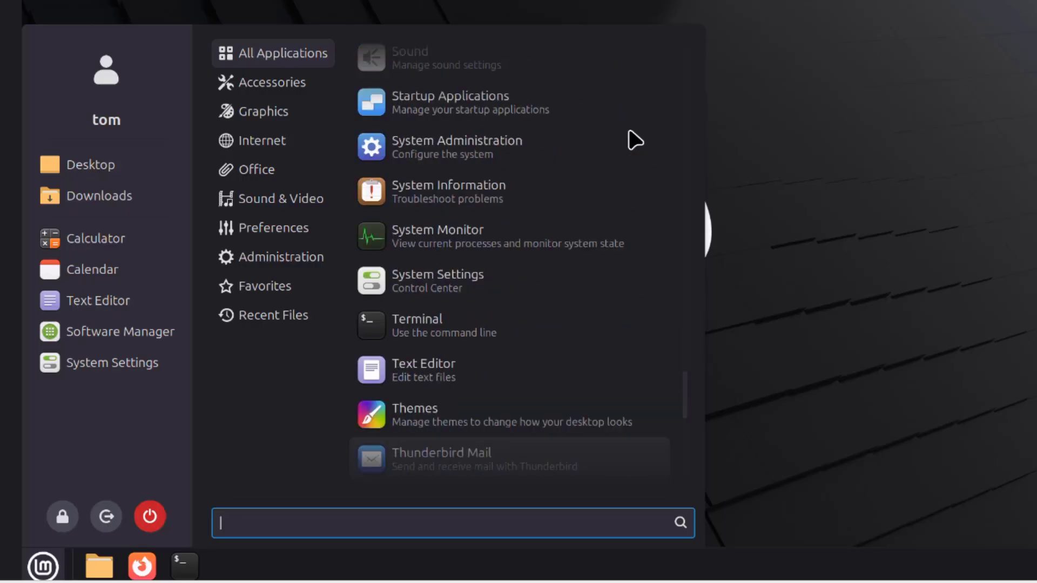
key(Down)
key(Down)
key(Down)
key(Down)
key(Down)
key(Down)
key(Down)
key(Down)
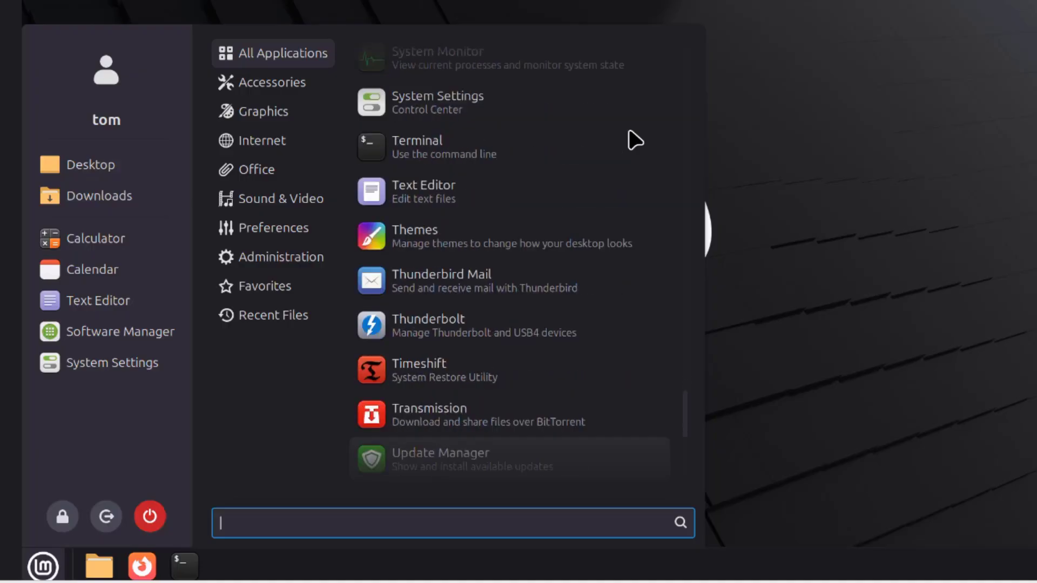
key(Down)
key(Down)
key(Down)
key(Down)
key(Down)
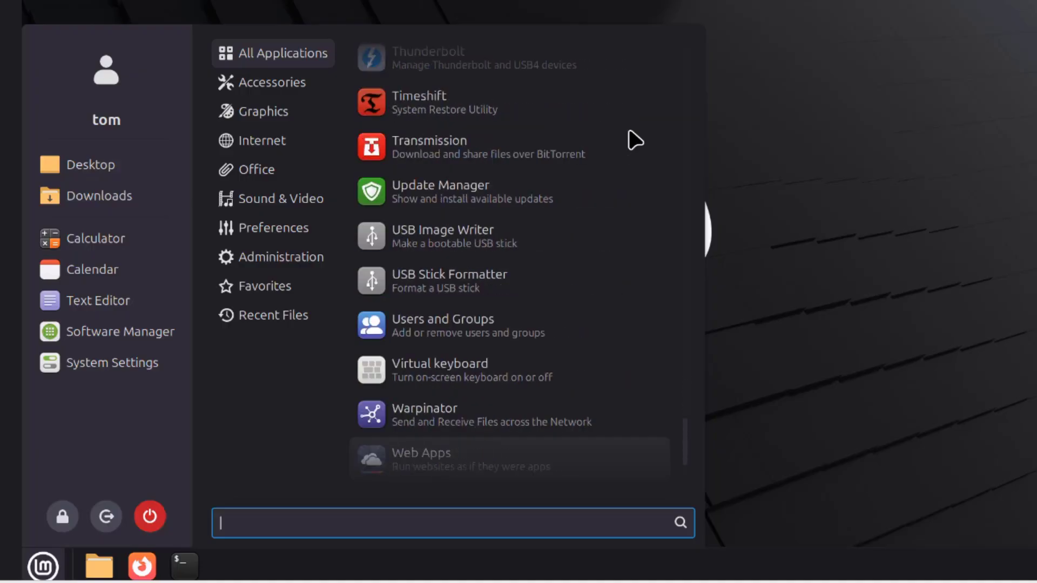
key(Down)
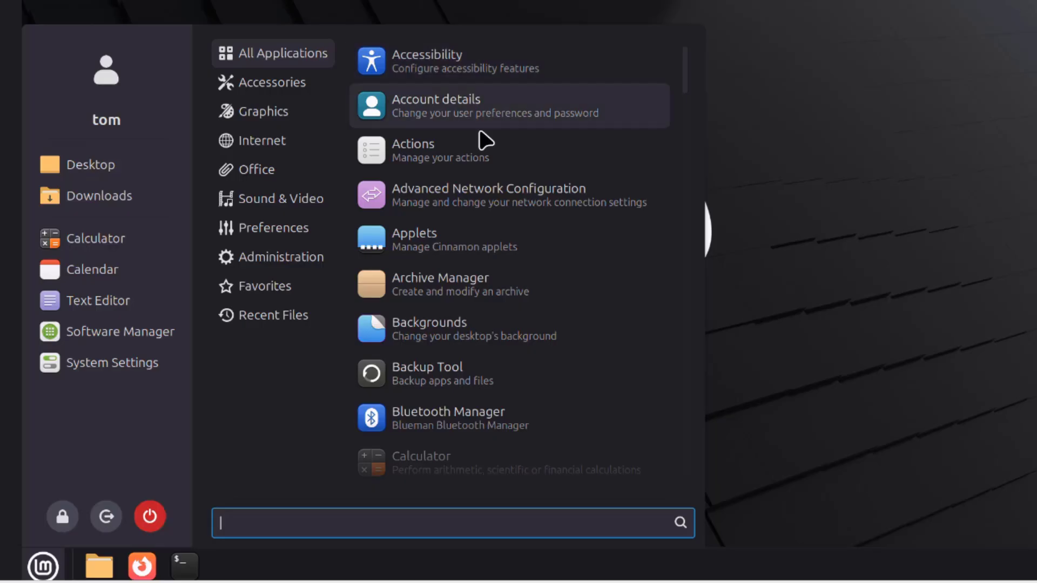
Show the Accessories category and look through all of its applications
click(240, 93)
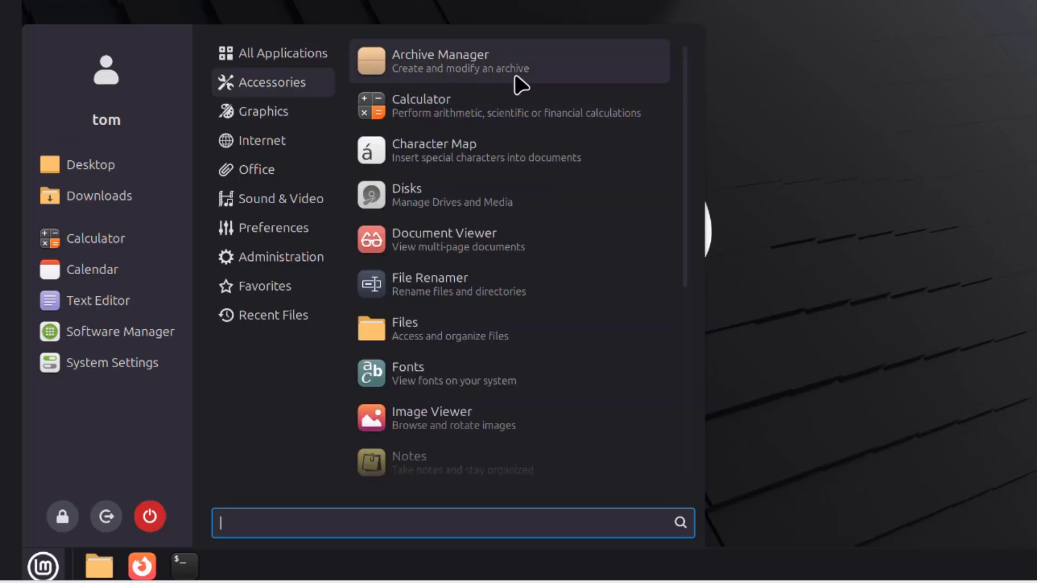
key(Down)
key(Down)
key(Down)
key(Down)
key(Down)
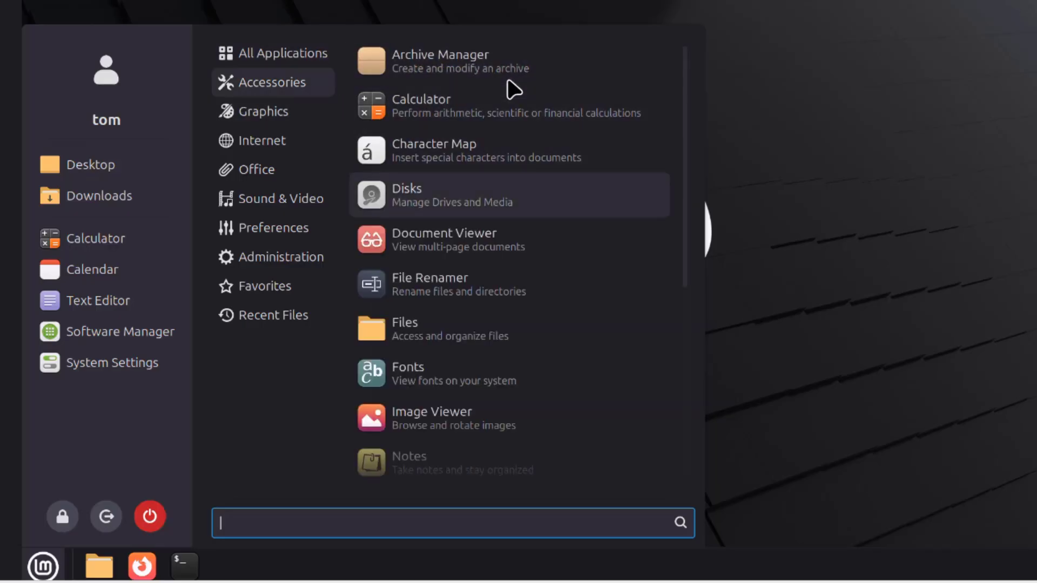
key(Down)
key(Down)
key(Down)
key(Down)
key(Down)
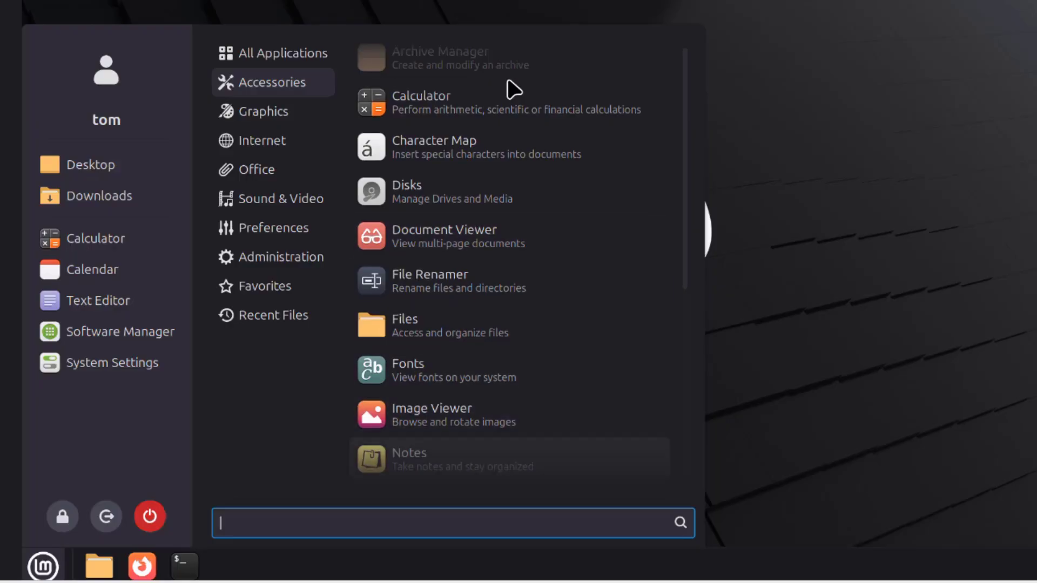
key(Down)
key(Down)
key(Down)
key(Down)
key(Down)
key(Down)
key(Down)
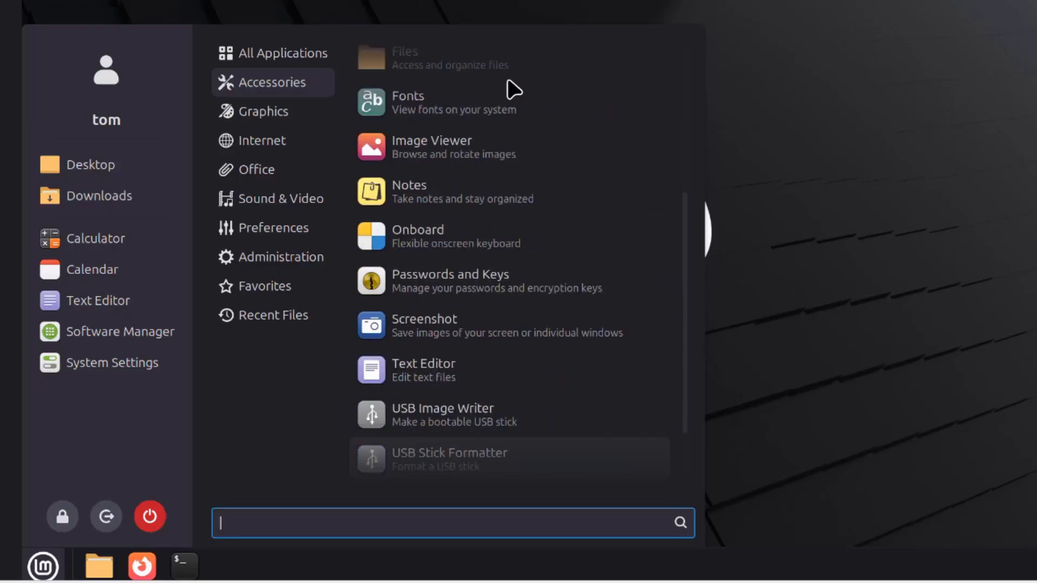
key(Down)
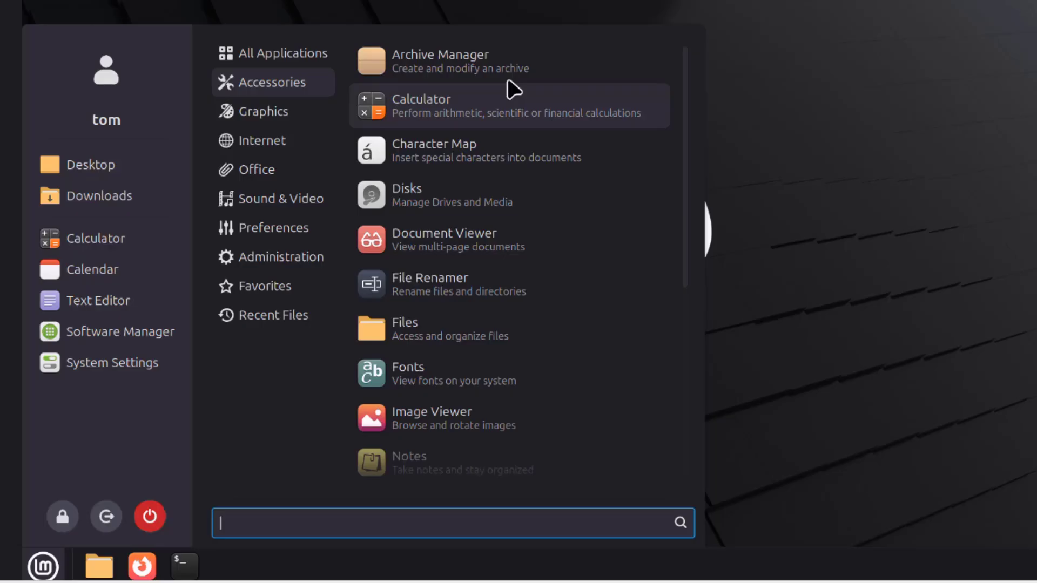
key(Up)
key(Up)
Look over the applications in the Graphics, Internet, Office and Sound & Video categories
mouse_move(315, 109)
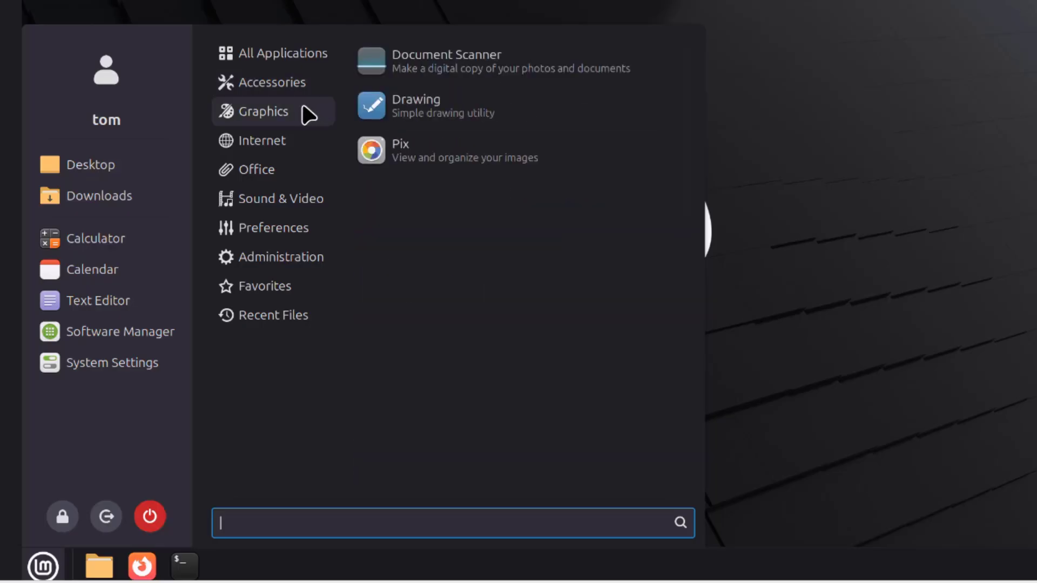
mouse_move(296, 141)
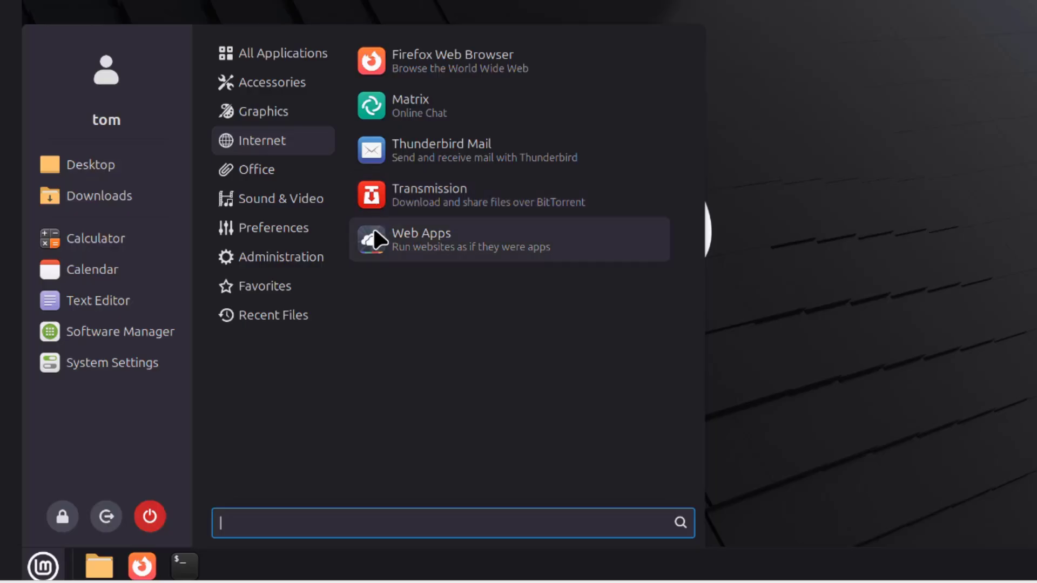
mouse_move(299, 180)
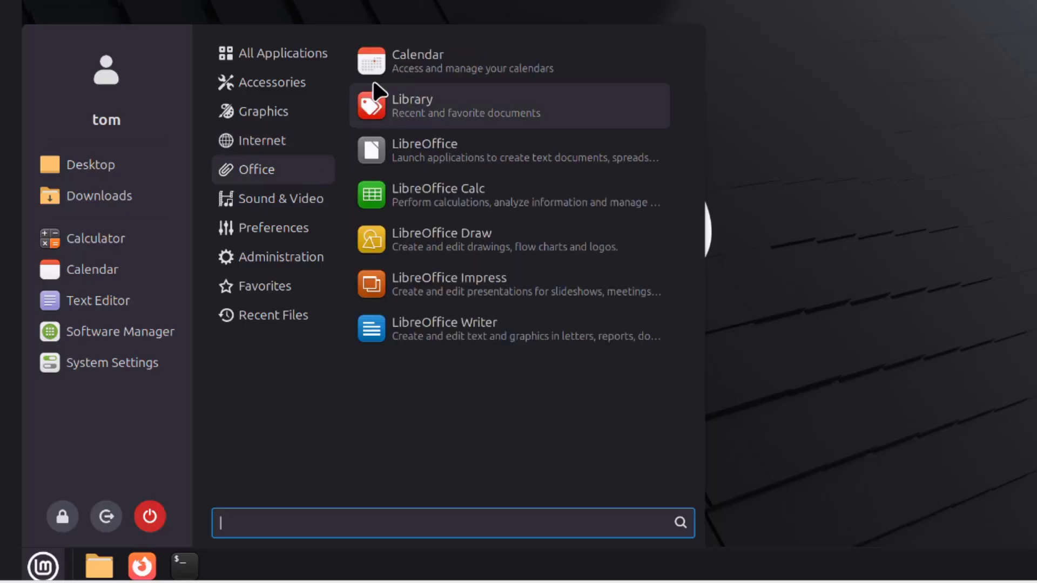
mouse_move(304, 207)
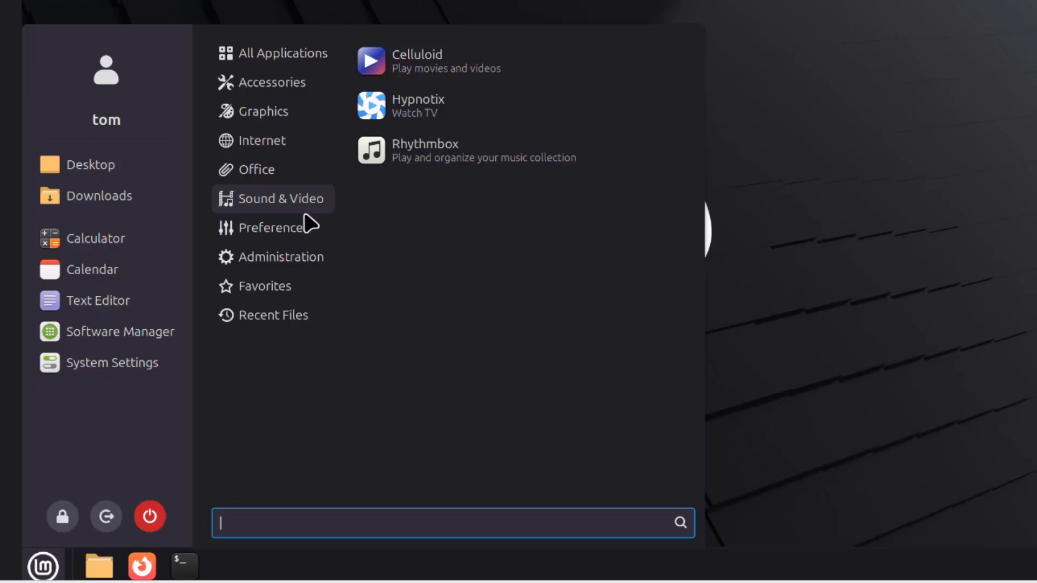
Show the Preferences category and look through all of its settings entries from Accessibility to Welcome Screen
mouse_move(307, 230)
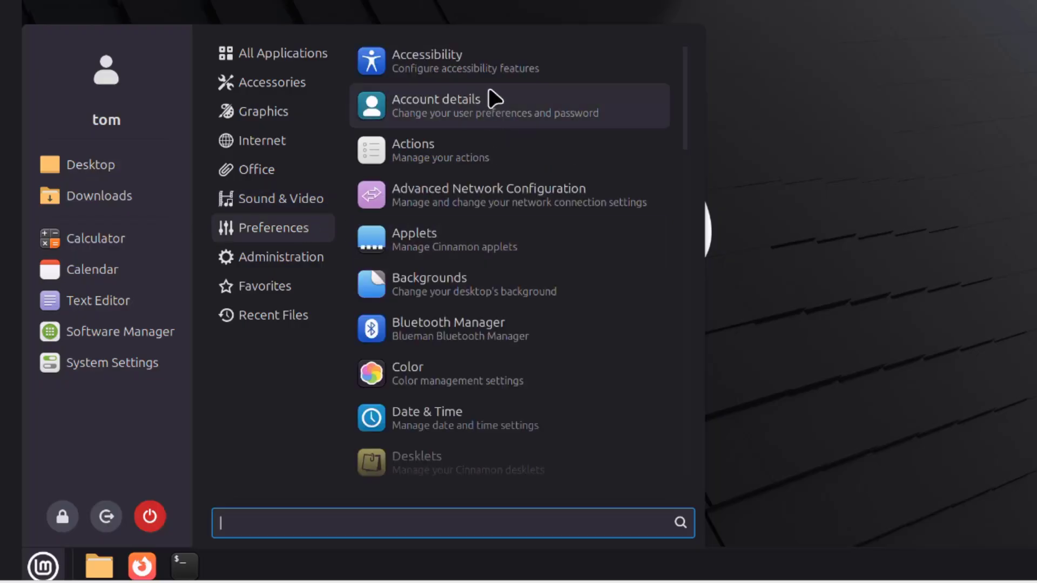
key(Down)
key(Down)
key(Down)
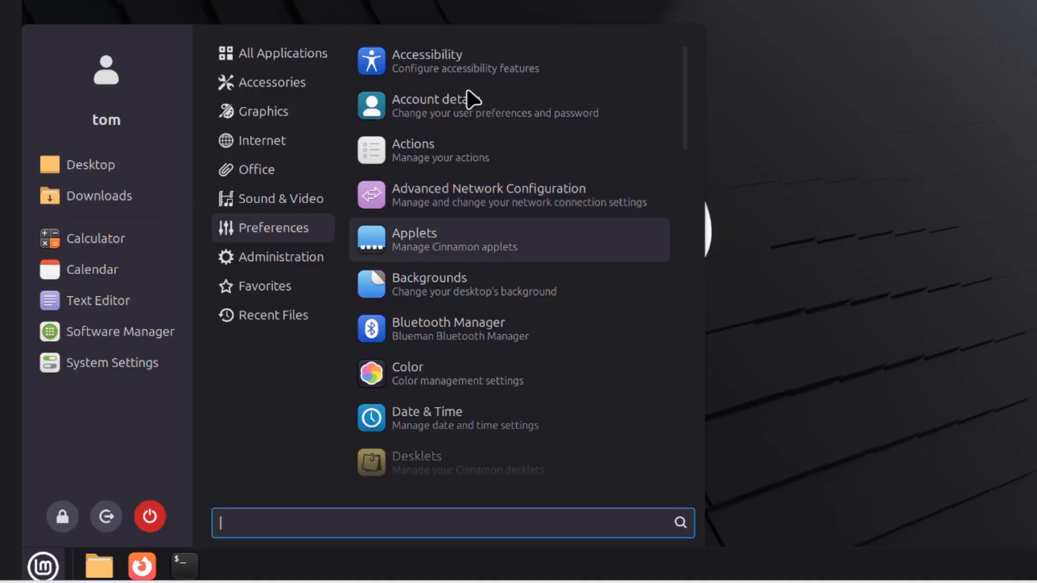
key(Down)
key(Down)
key(Down)
key(Down)
key(Down)
key(Down)
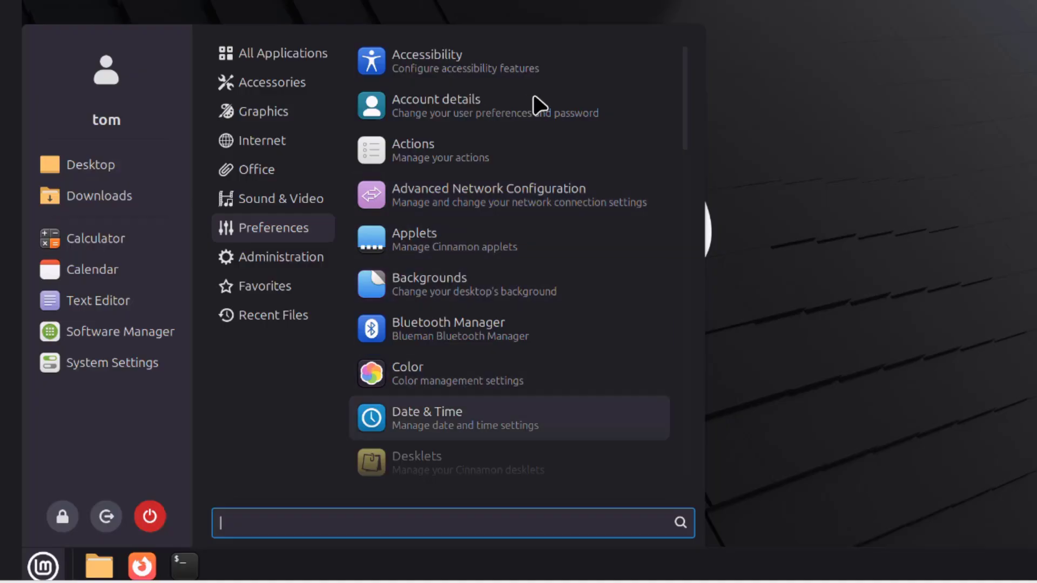
key(Down)
key(Down)
key(Down)
key(Down)
key(Down)
key(Down)
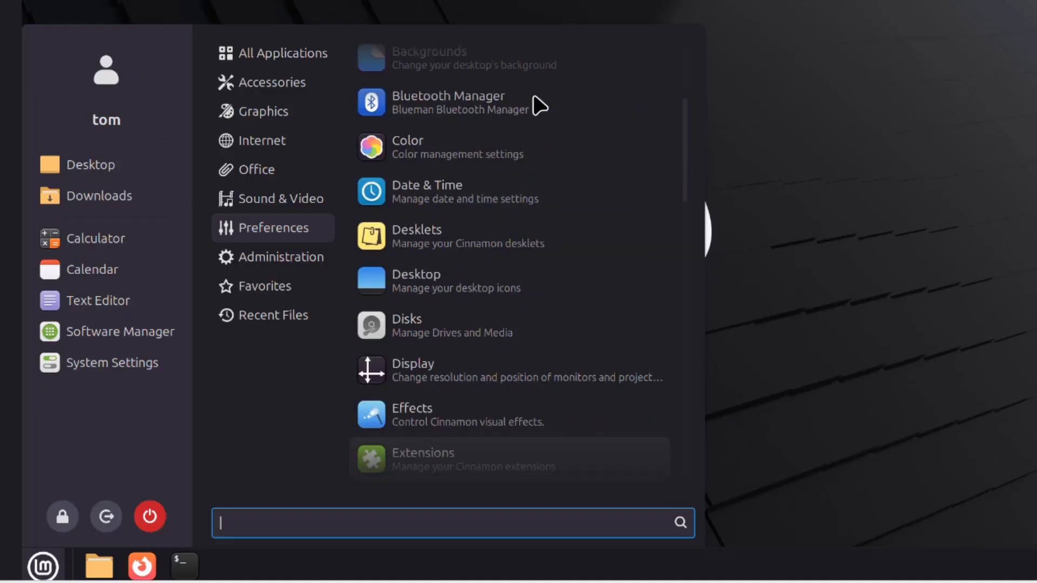
key(Down)
key(Down)
key(Down)
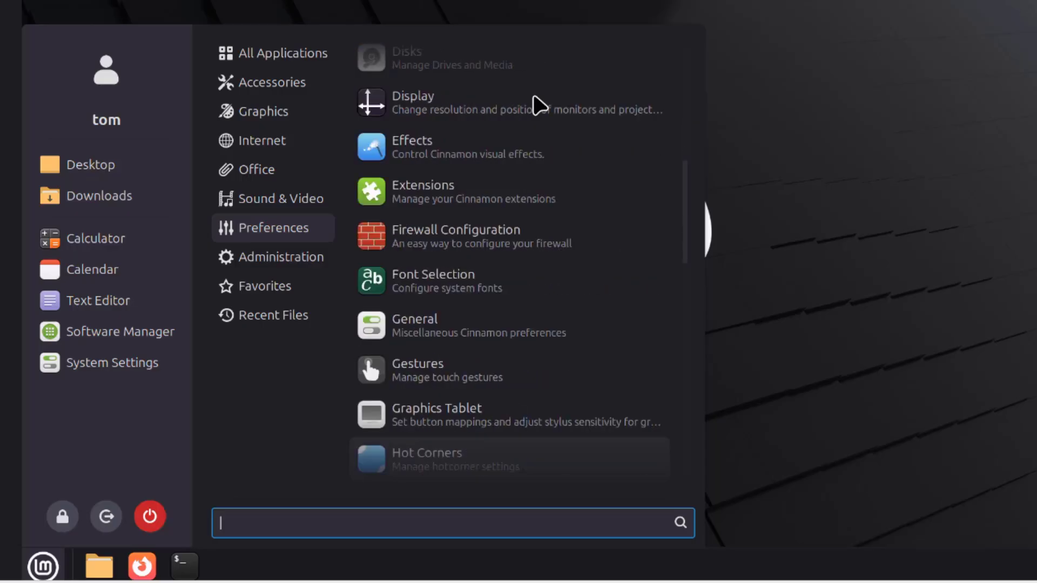
key(Down)
key(Down)
key(Down)
key(Down)
key(Down)
key(Down)
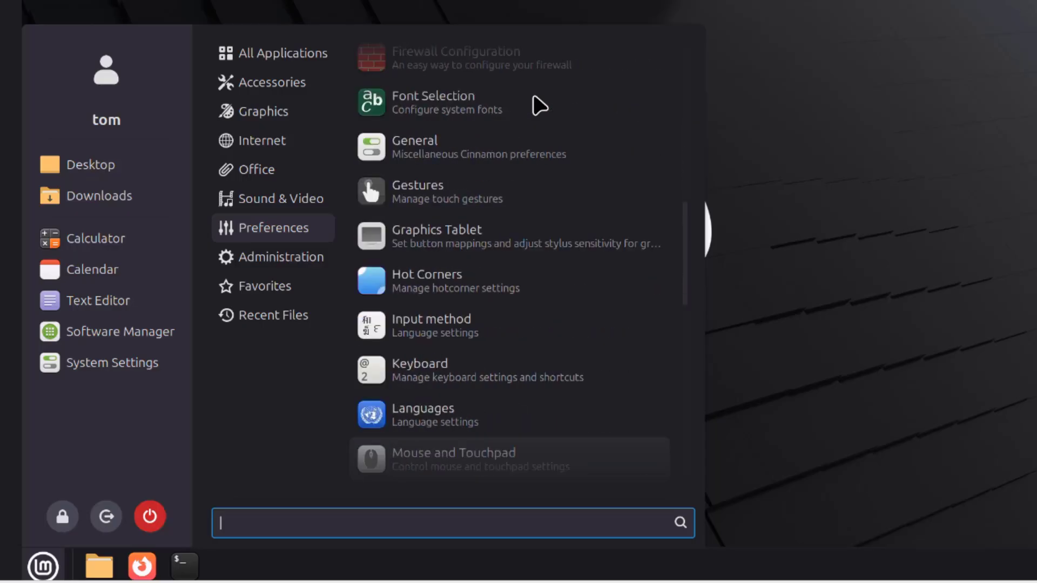
key(Down)
key(Down)
key(Down)
key(Down)
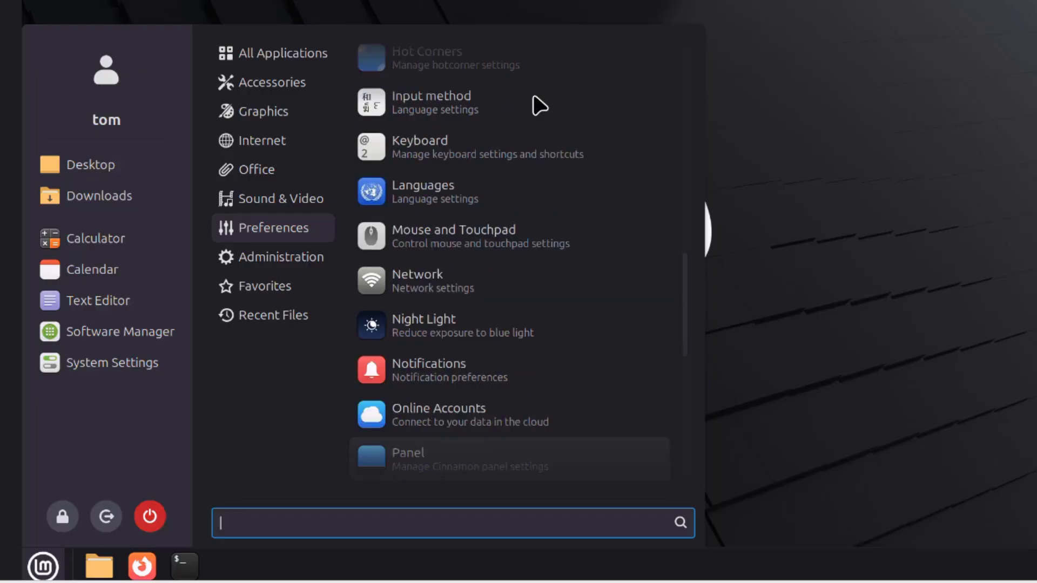
key(Down)
key(Down)
key(Down)
key(Down)
key(Down)
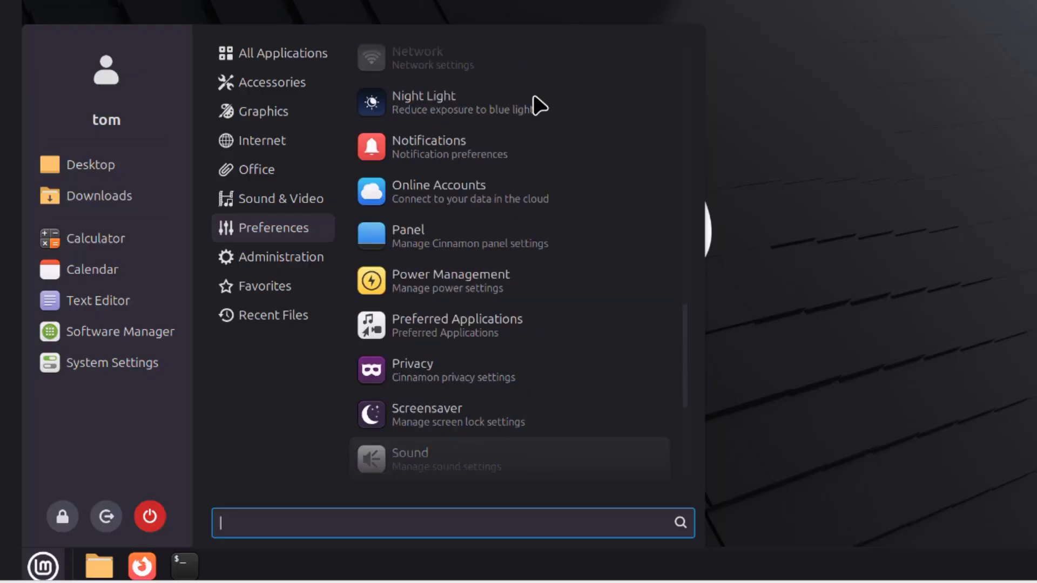
key(Down)
key(Down)
key(Down)
key(Down)
key(Down)
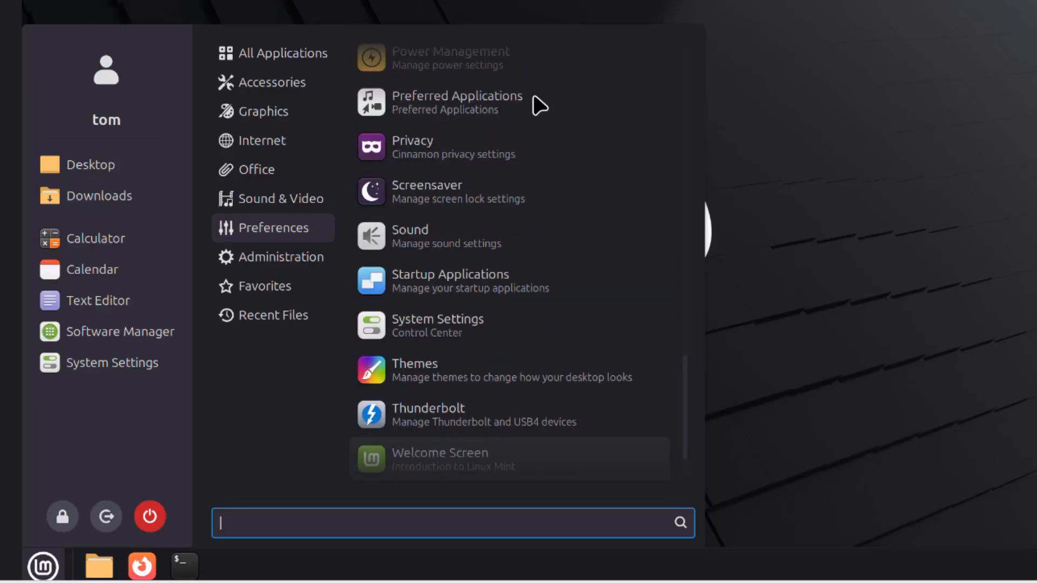
key(Down)
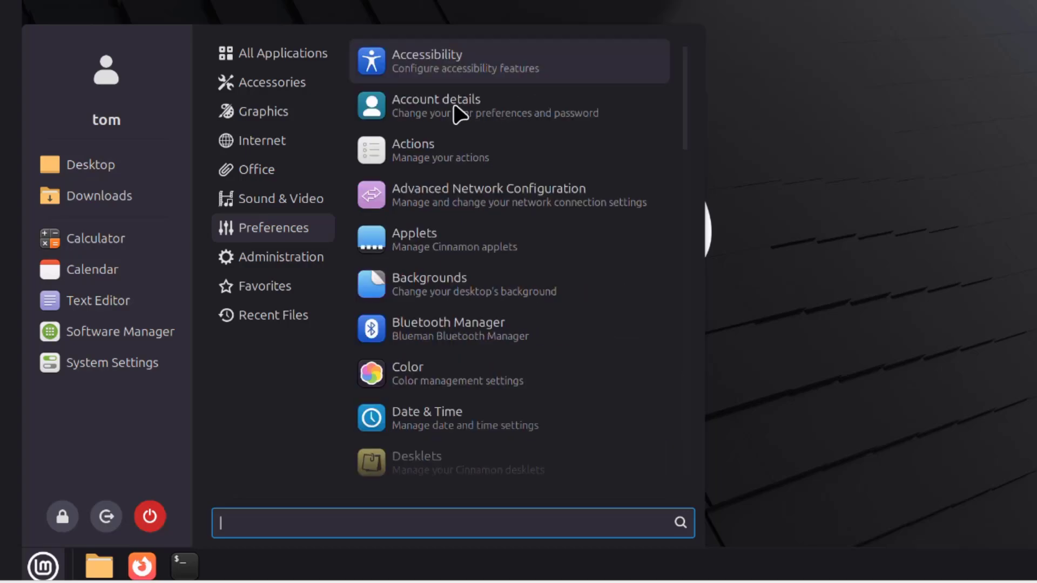
Look through all the tools in the Administration category, and check the Favorites and Recent Files categories
mouse_move(303, 255)
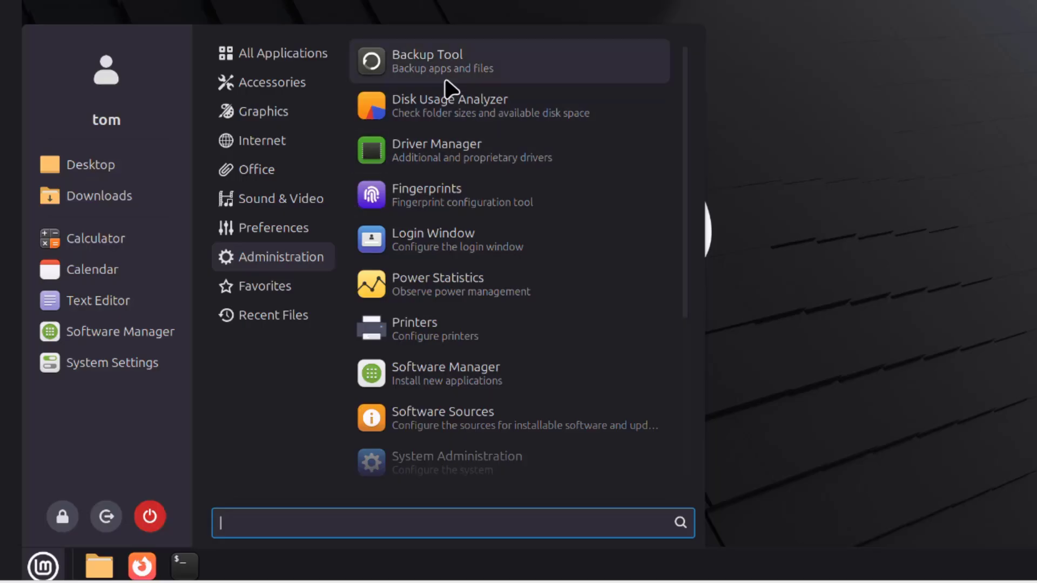
key(Down)
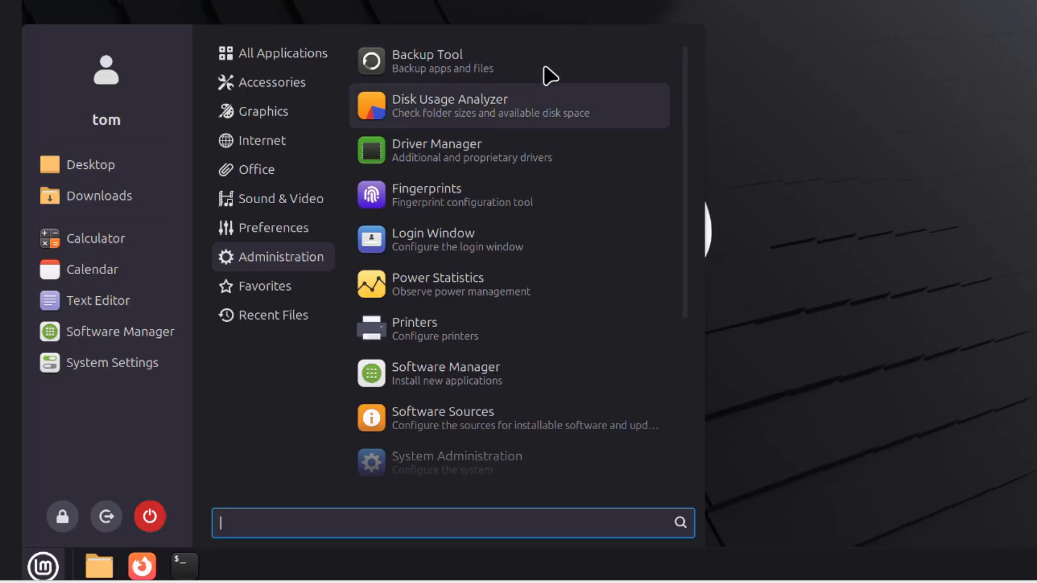
key(Down)
key(Down)
key(Down)
key(Down)
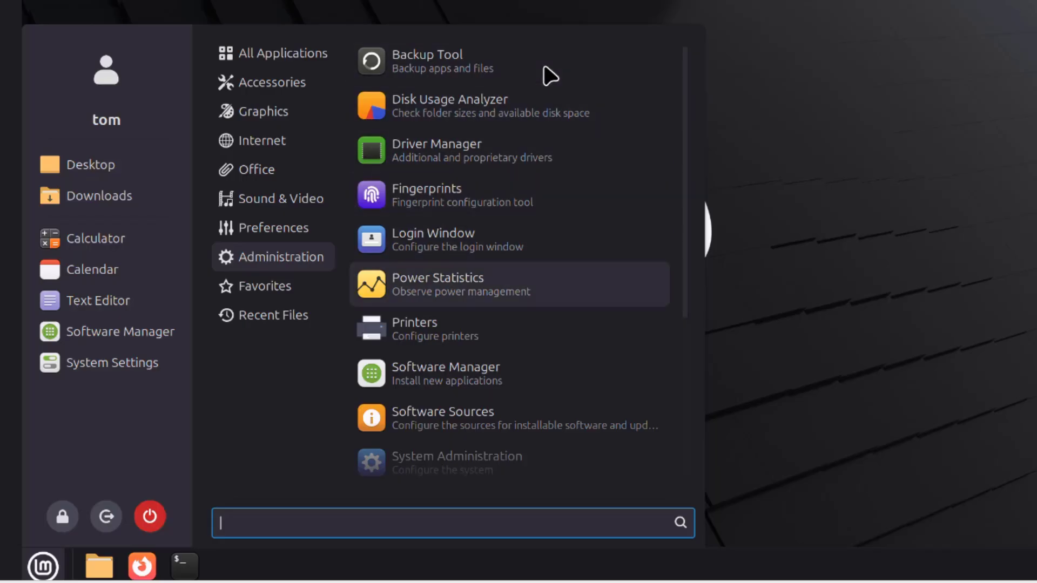
key(Down)
key(Down)
key(Down)
key(Down)
key(Down)
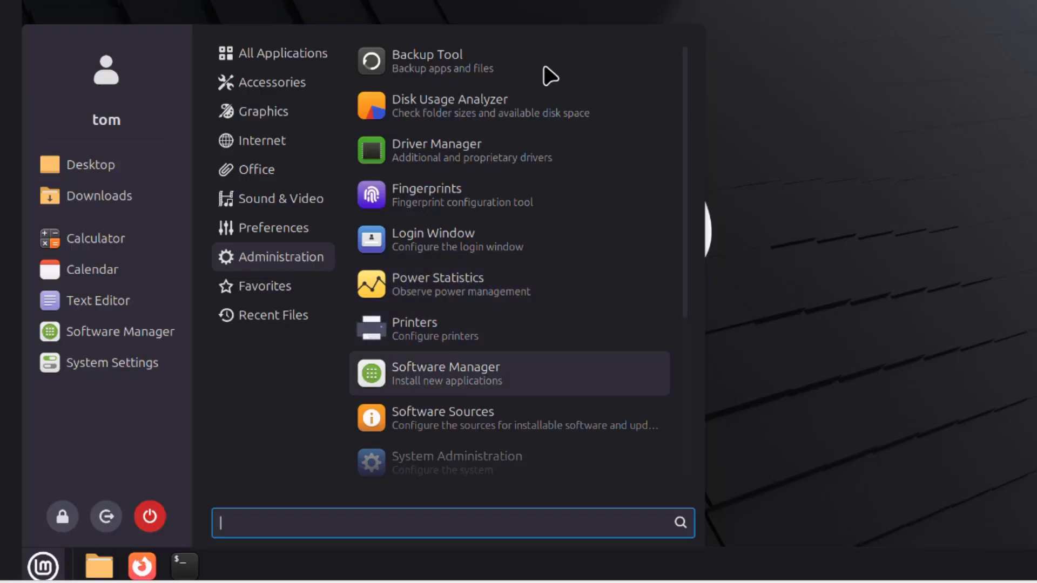
key(Down)
key(Down)
key(Down)
key(Down)
key(Down)
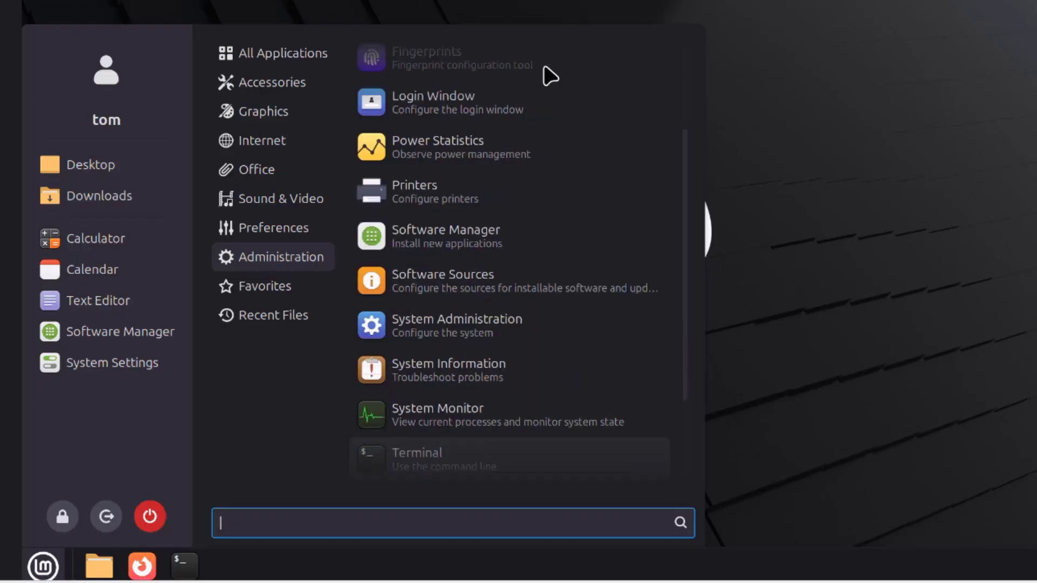
key(Down)
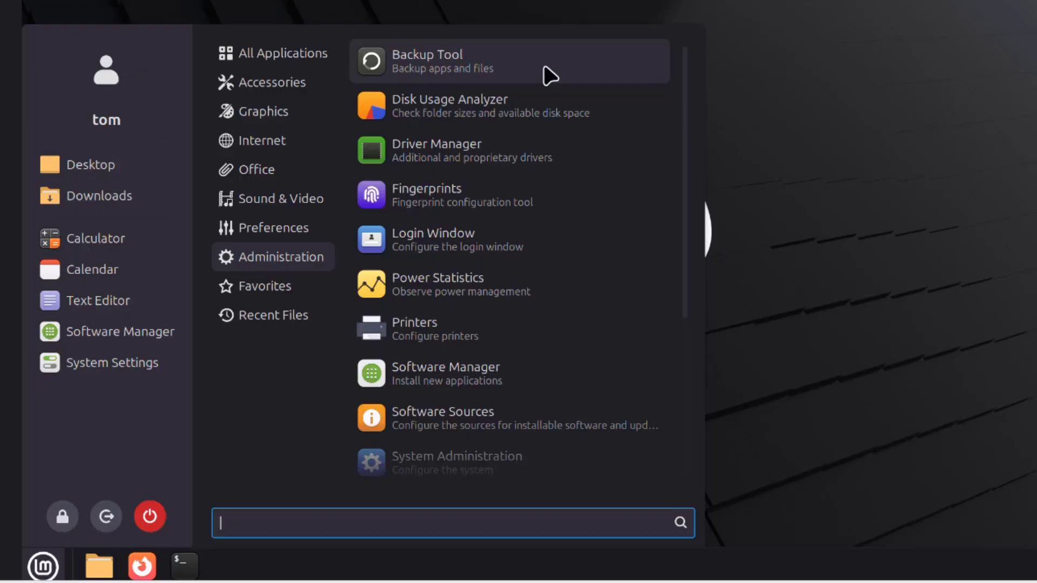
key(Up)
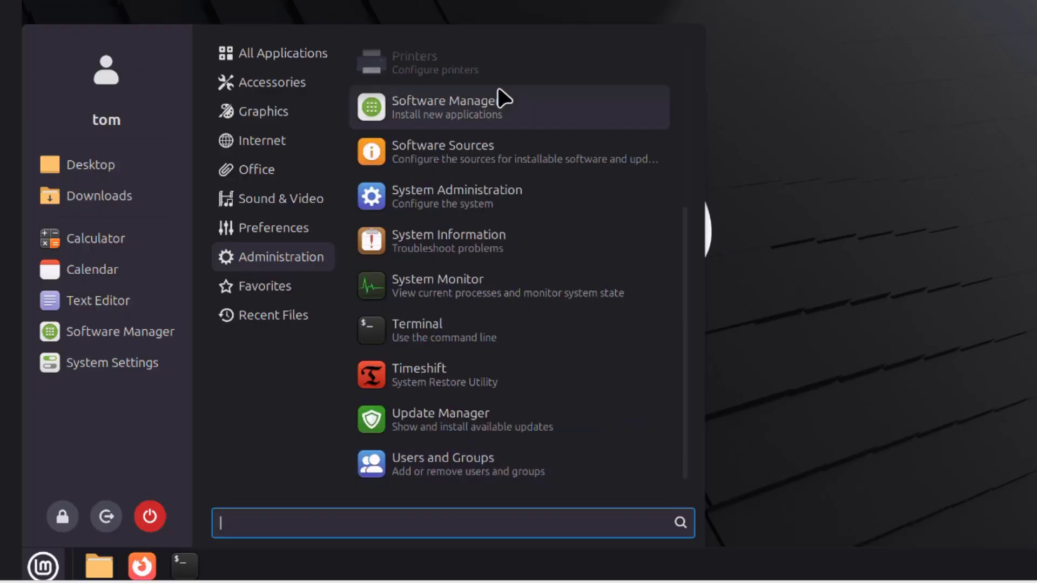
mouse_move(247, 297)
mouse_move(259, 314)
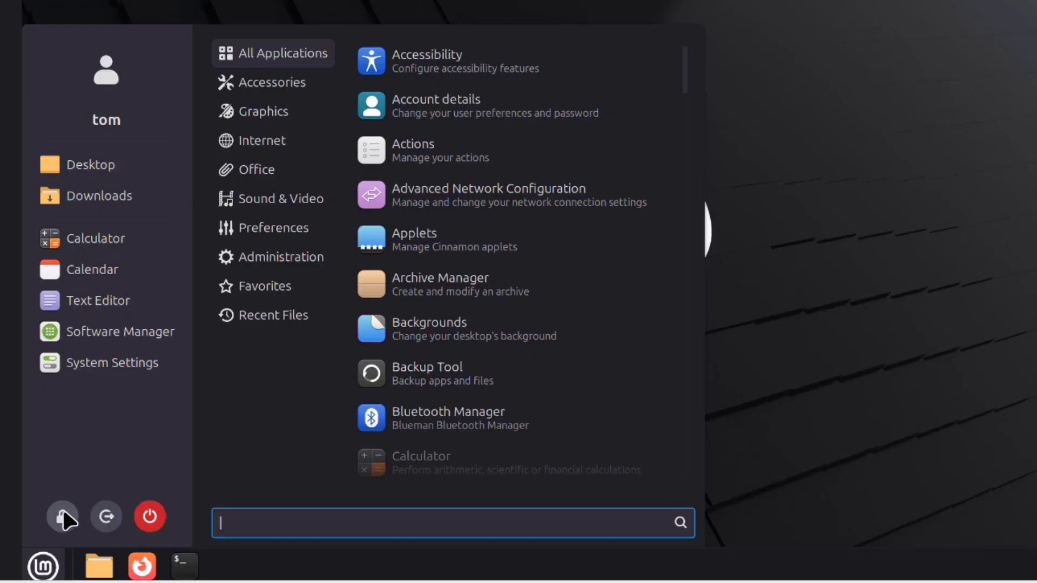
Look at the session options, bring up the Shut Down dialog to view its choices, and dismiss it
click(106, 518)
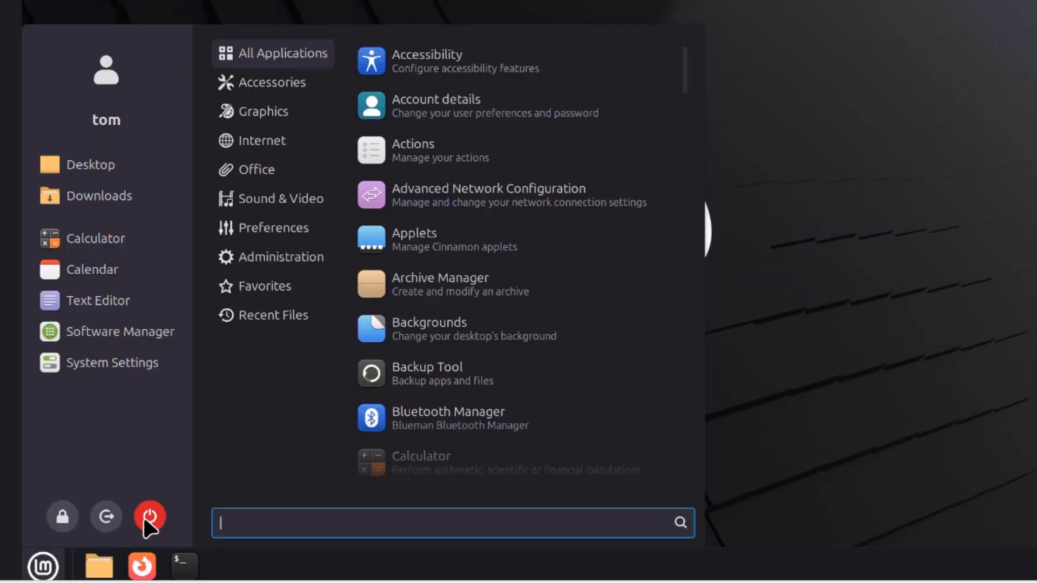
click(146, 522)
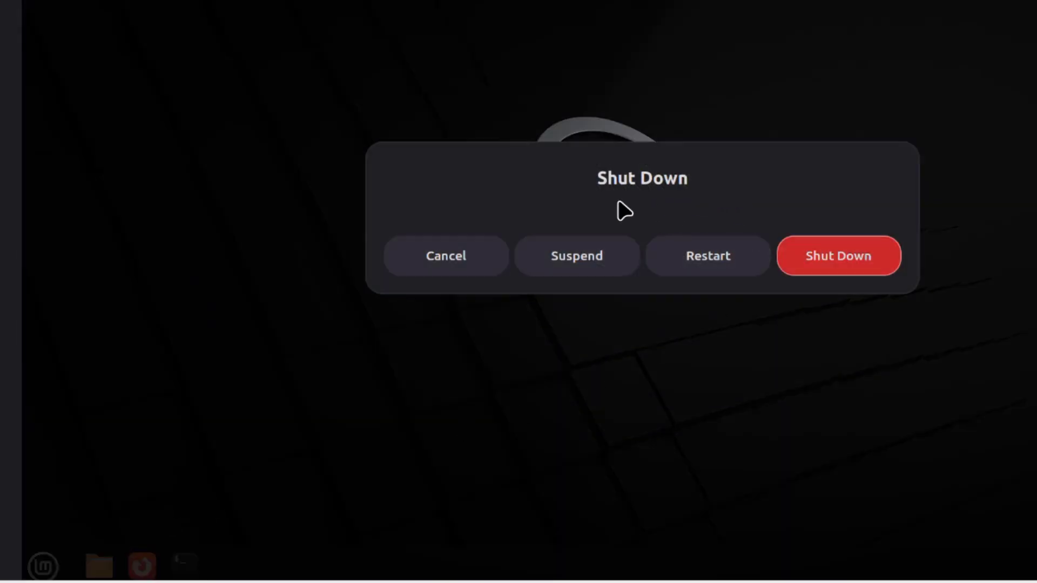
click(855, 254)
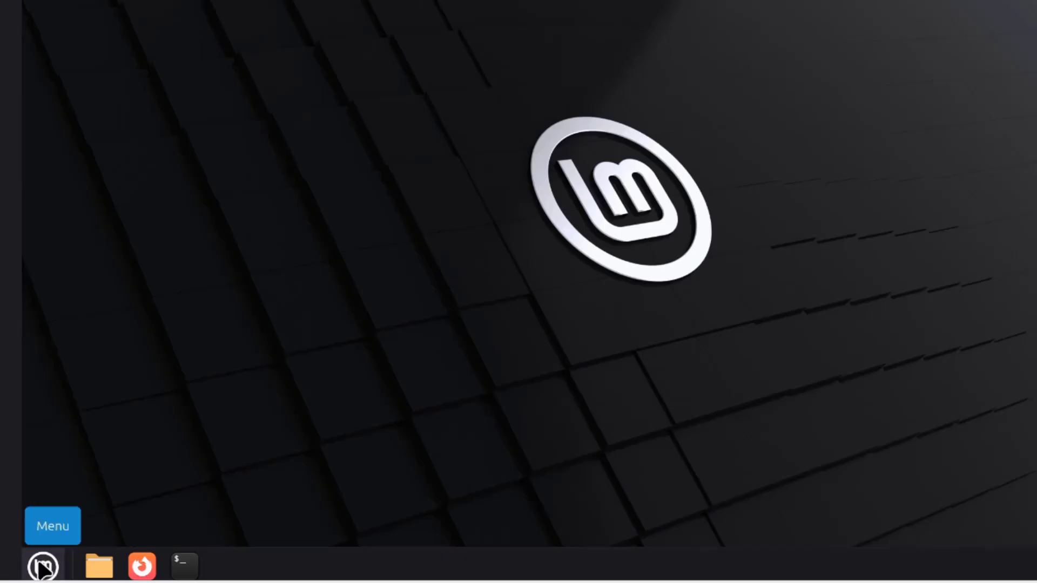
Open the application menu's configuration, turn on the Home place, and check the menu's sidebar
right_click(43, 567)
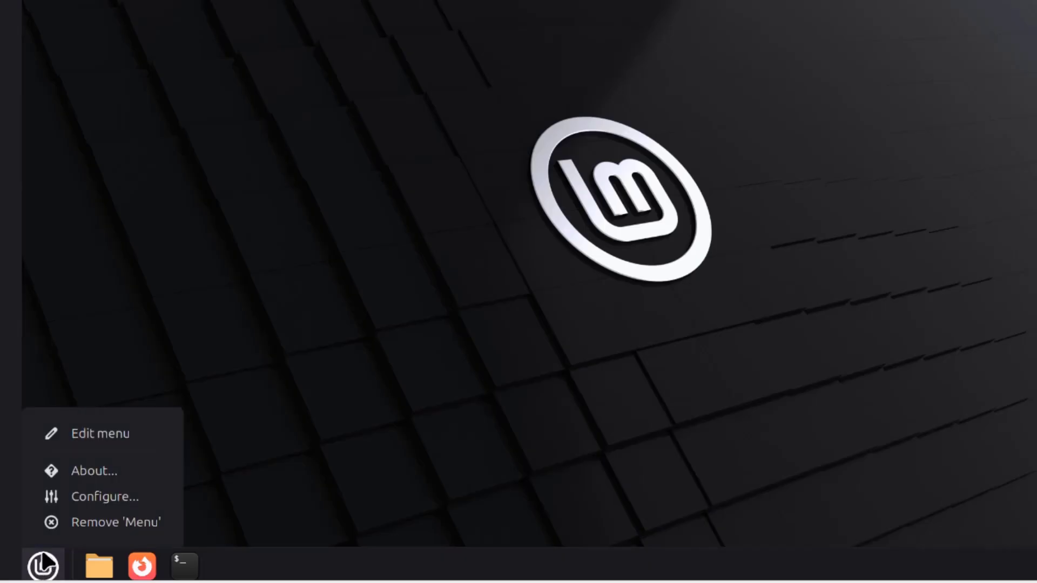
click(87, 500)
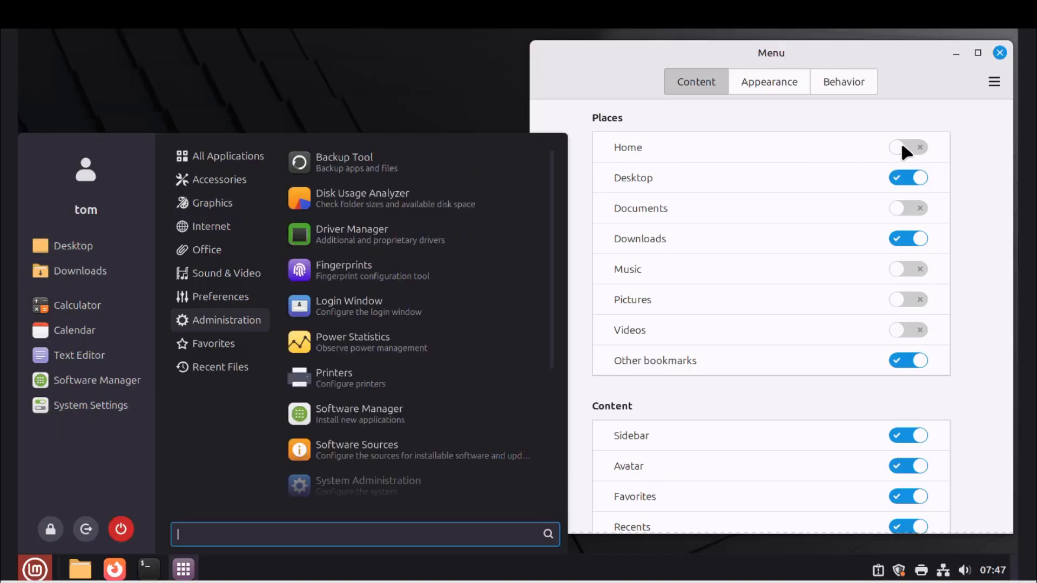
click(915, 145)
click(915, 144)
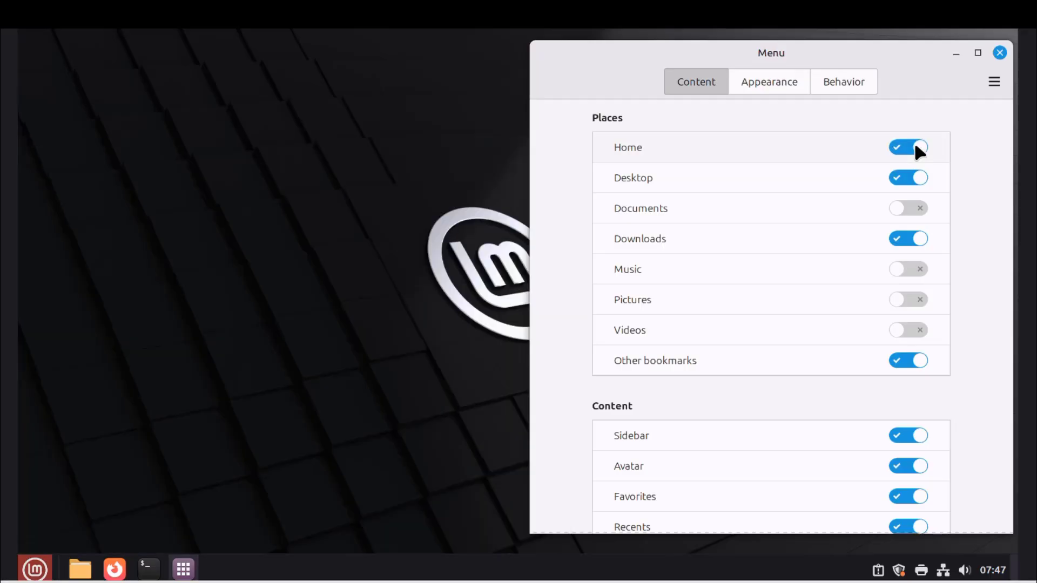
click(34, 567)
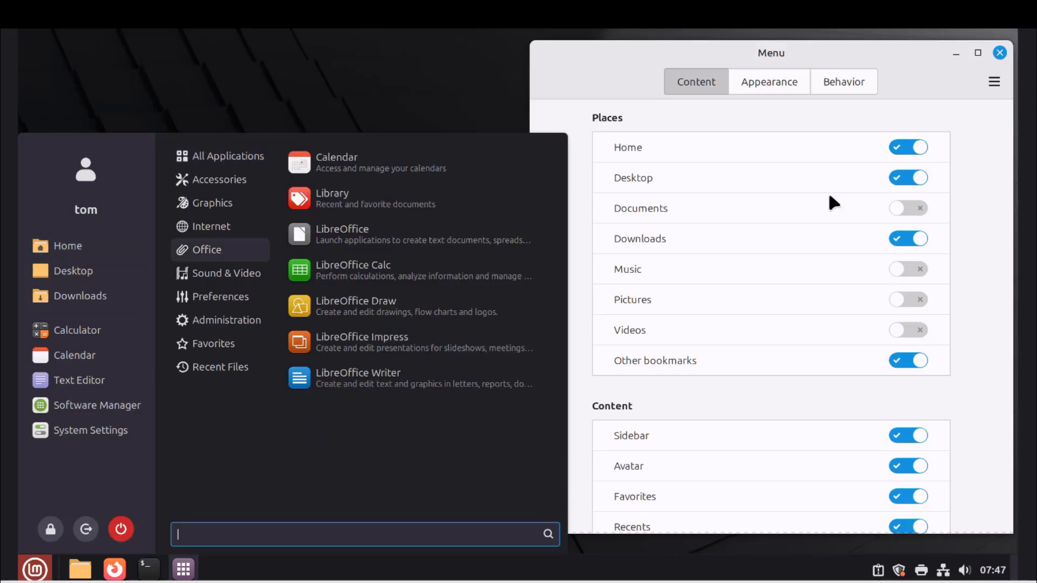
Turn on the Music, Pictures, Videos and Documents places, and check them in the application menu's sidebar
click(904, 203)
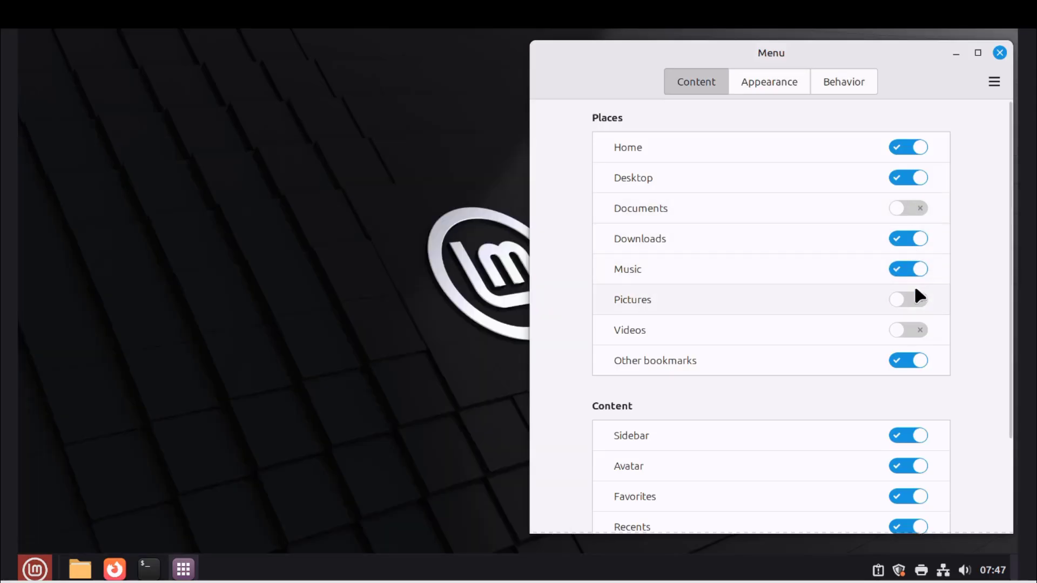
click(911, 331)
click(902, 207)
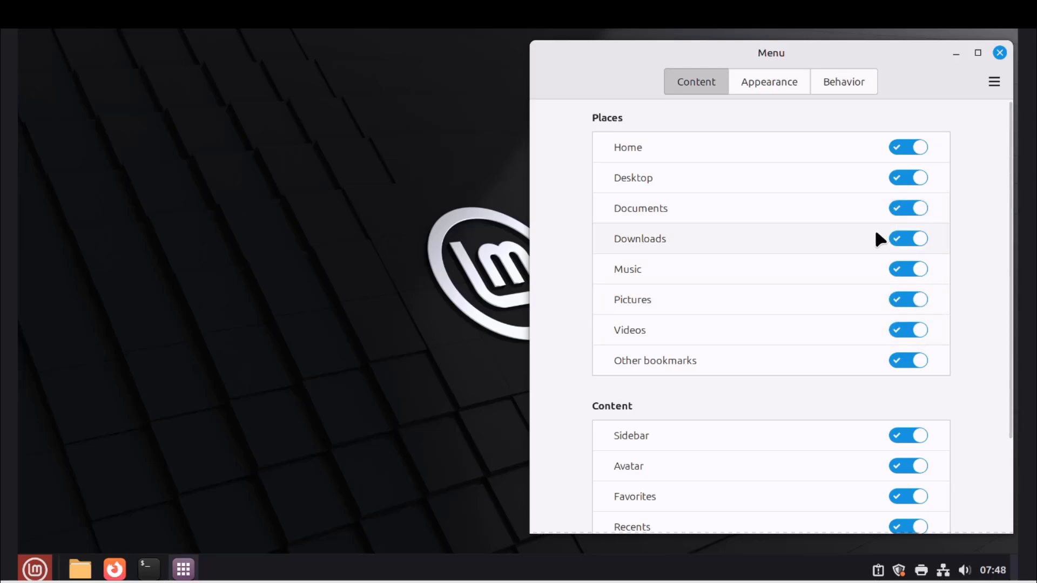
click(36, 571)
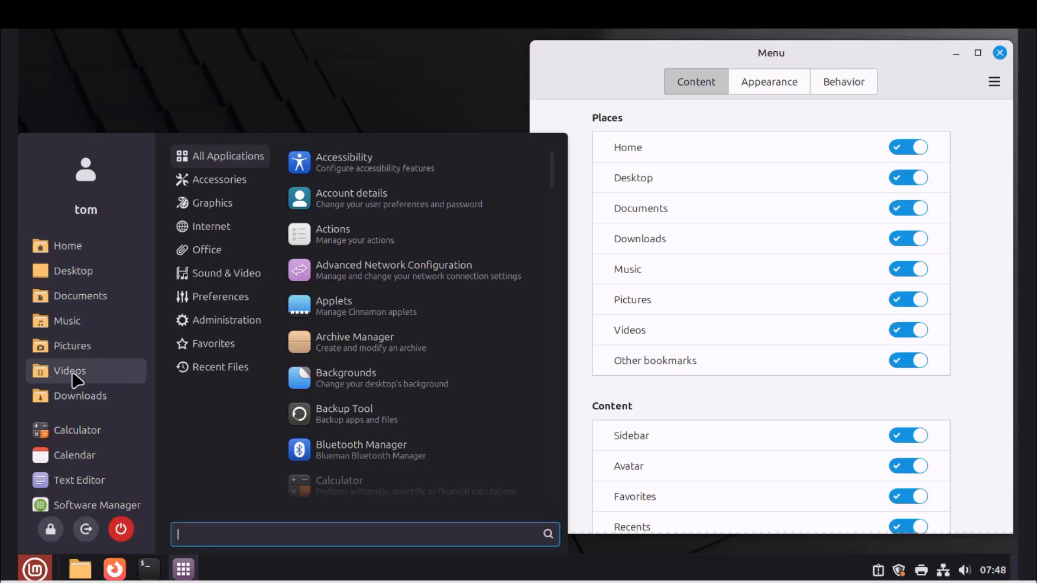
click(627, 292)
Turn off the Avatar content option and check how the application menu's sidebar looks
scroll(626, 292, down, 3)
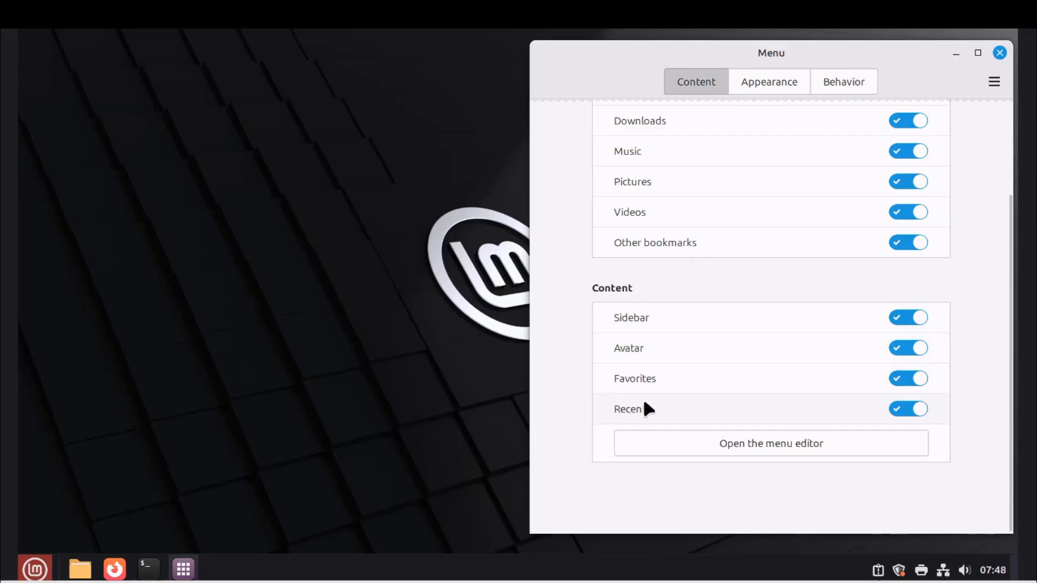
key(super)
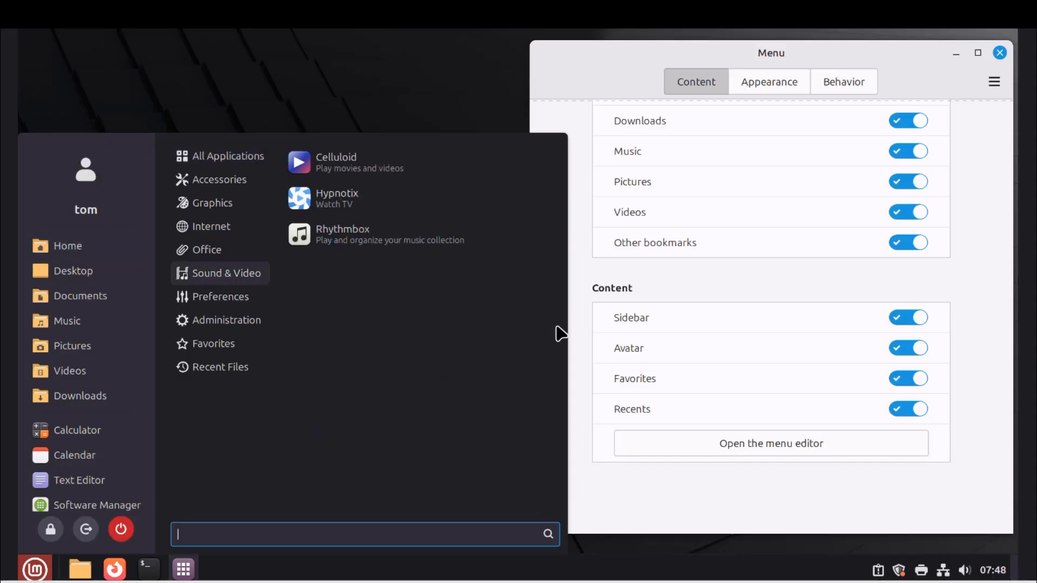
click(896, 352)
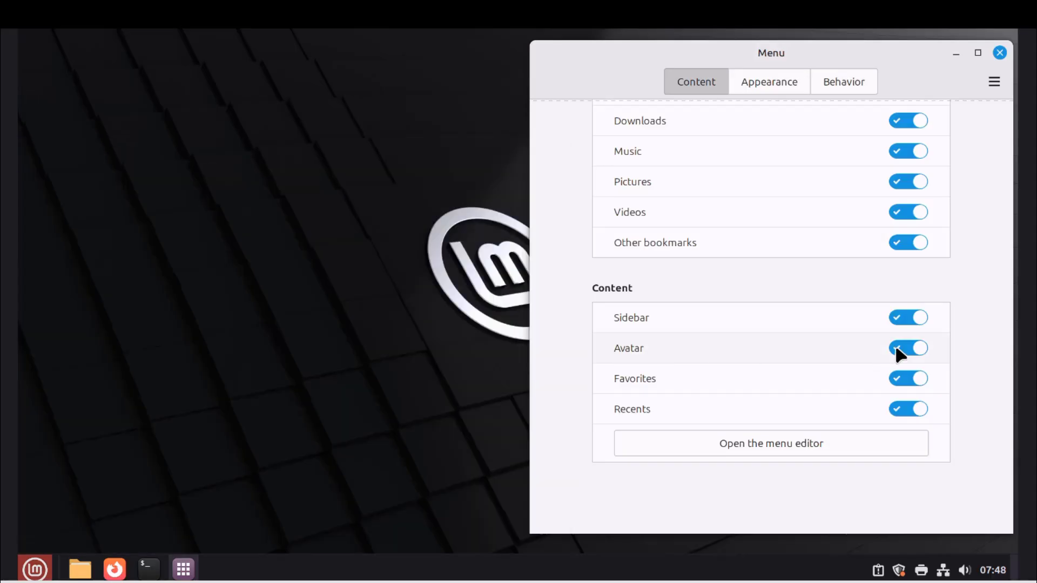
click(897, 348)
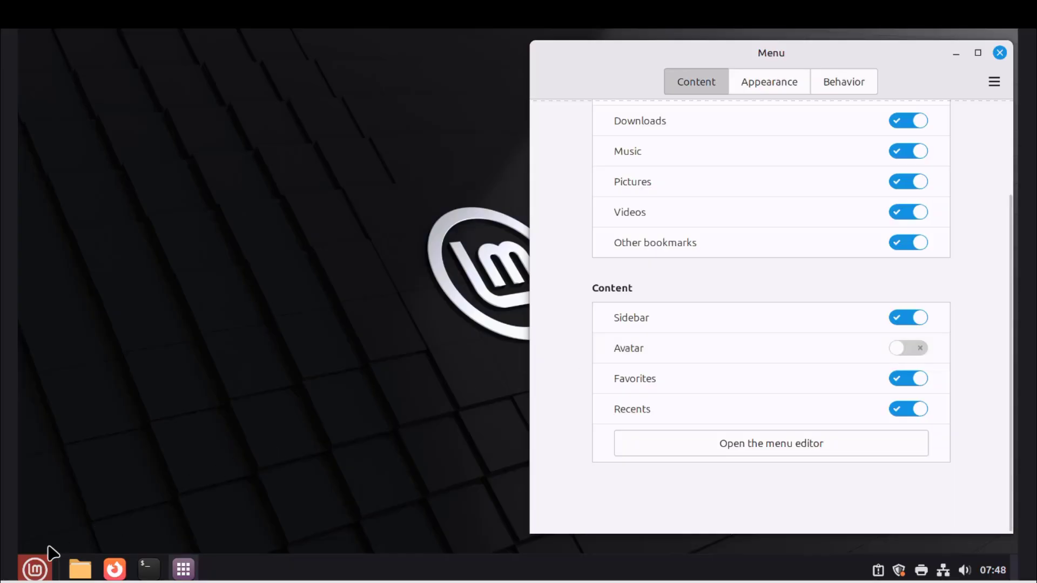
click(33, 568)
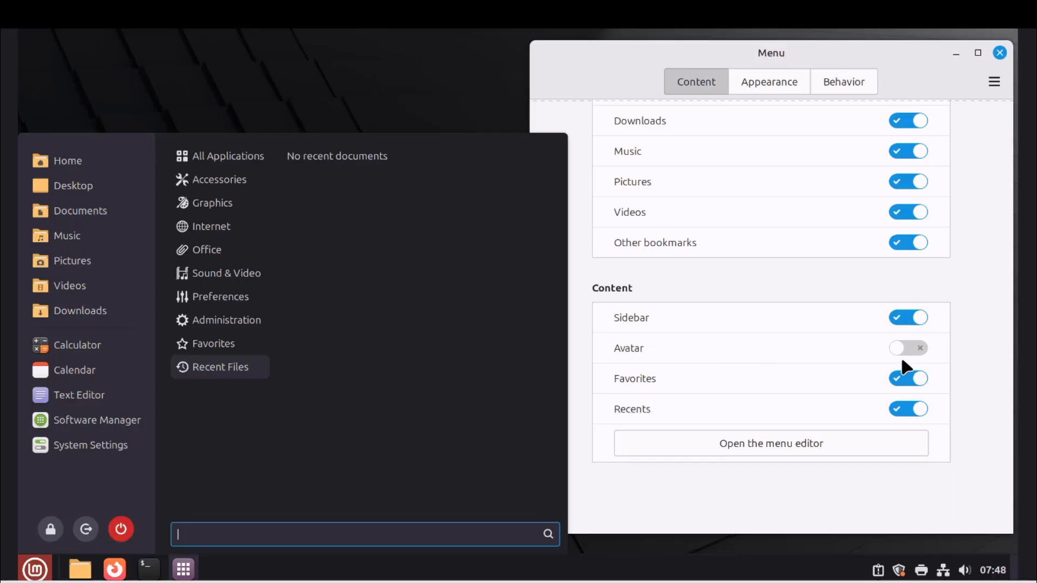
Turn the Avatar content option back on and check the application menu again
click(915, 348)
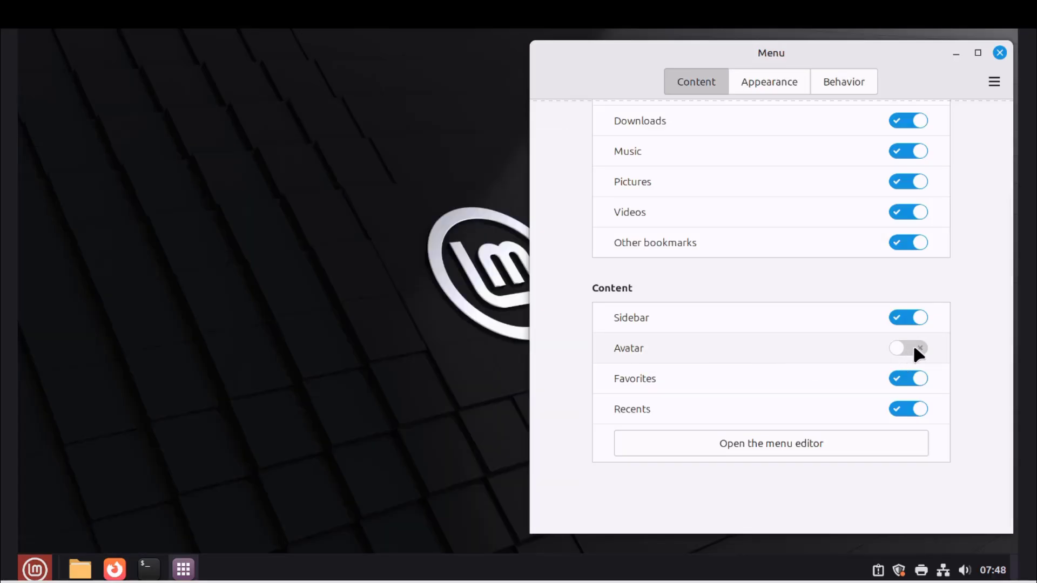
click(914, 348)
click(34, 567)
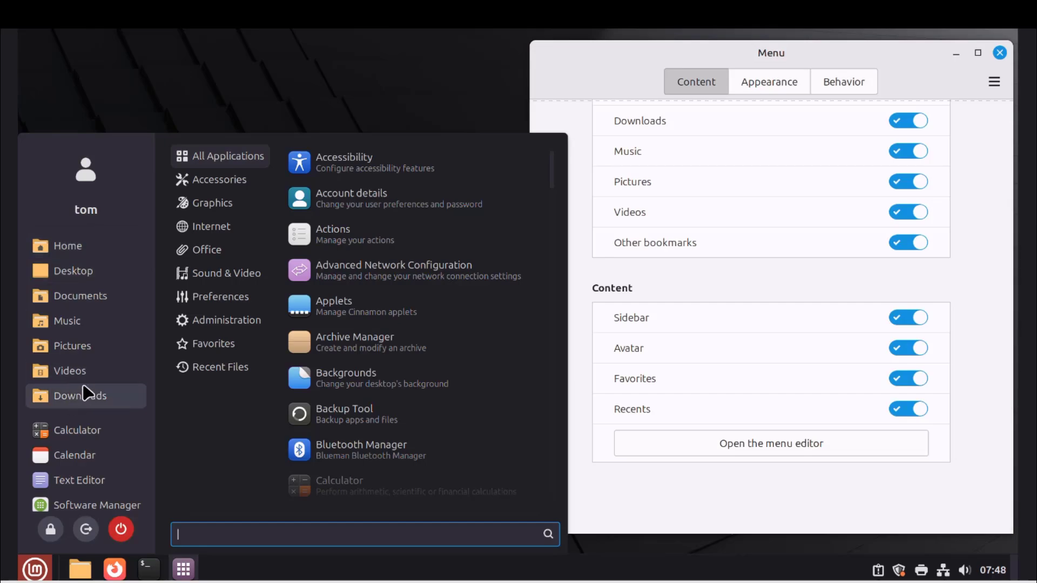
Open the menu's appearance settings and look over the Options and Panel sections
scroll(86, 390, down, 1)
drag(771, 52, 640, 58)
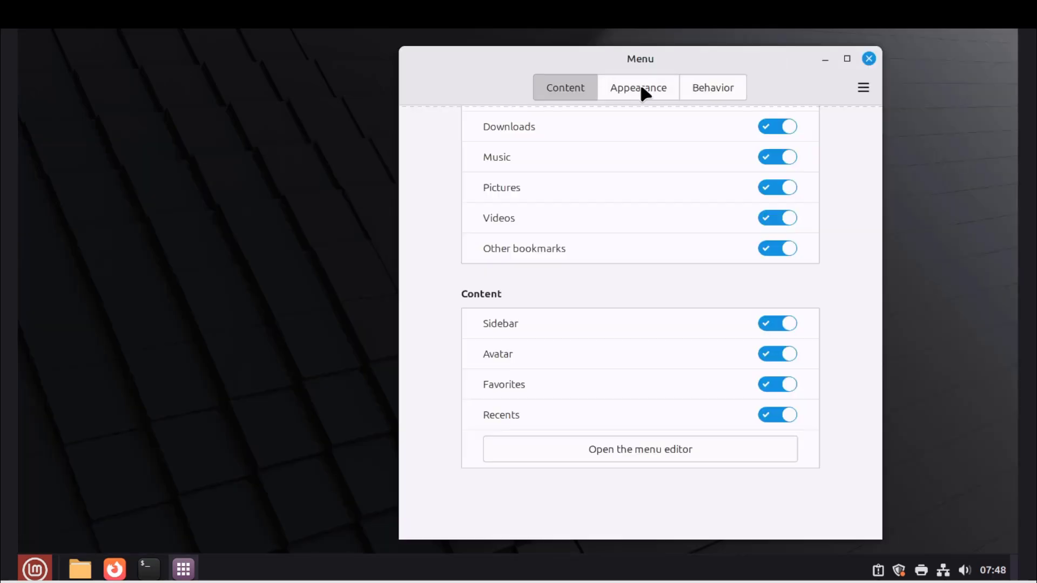
click(769, 81)
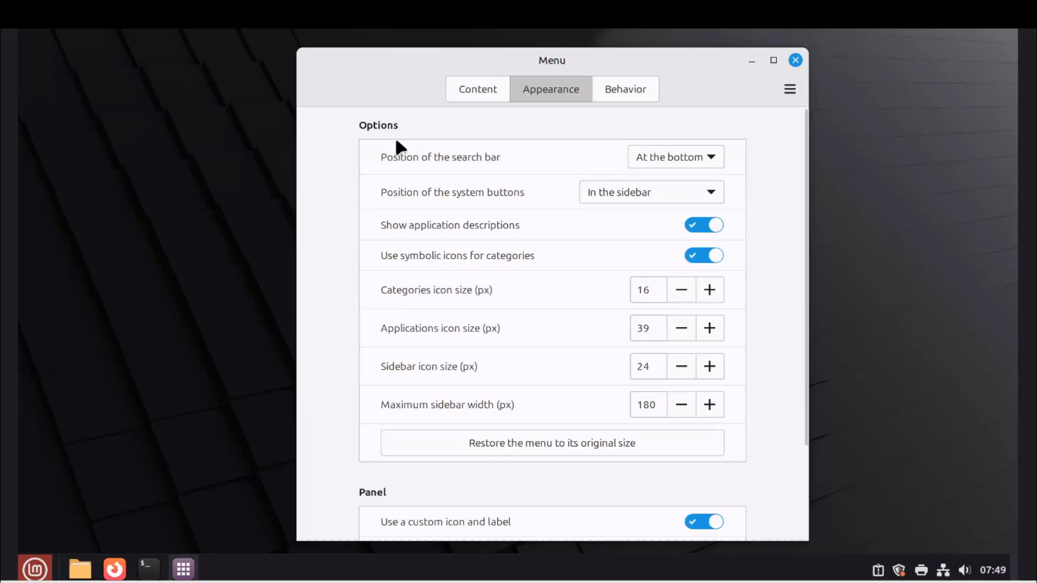
scroll(460, 293, down, 3)
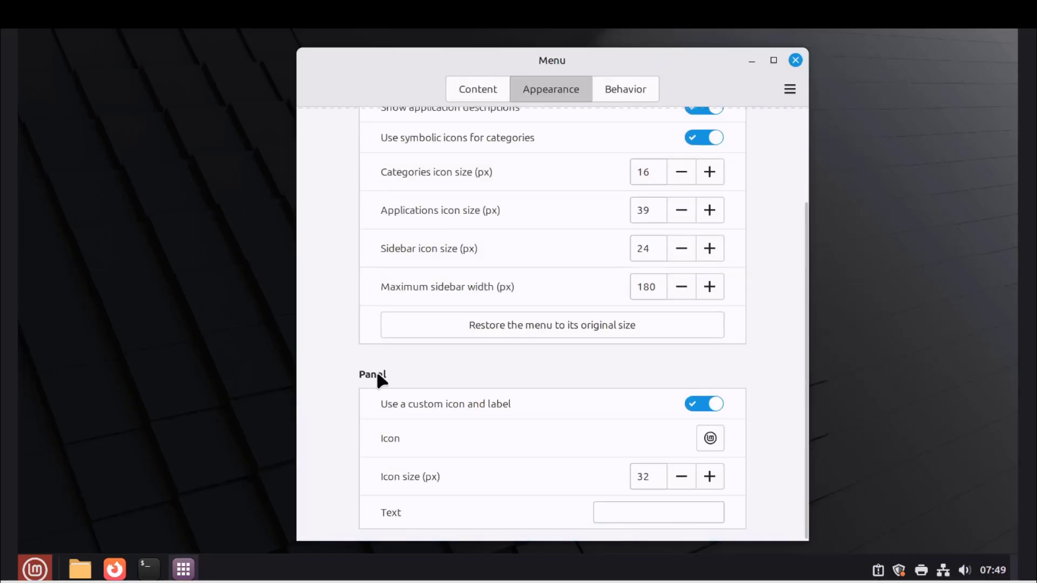
scroll(441, 373, up, 1)
scroll(442, 373, up, 2)
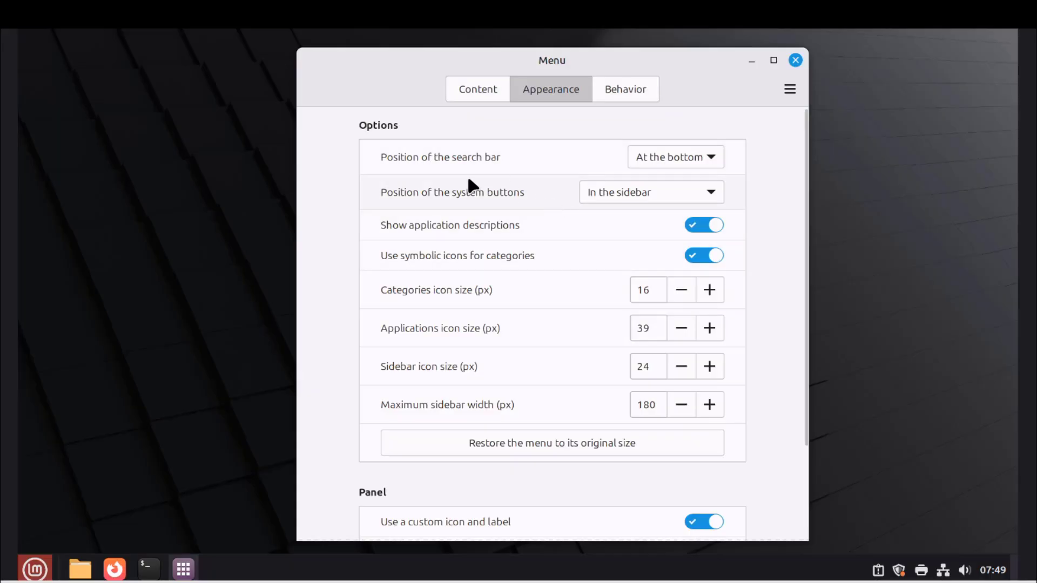
Set the position of the search bar to At the top and check it in the application menu
click(669, 160)
click(669, 161)
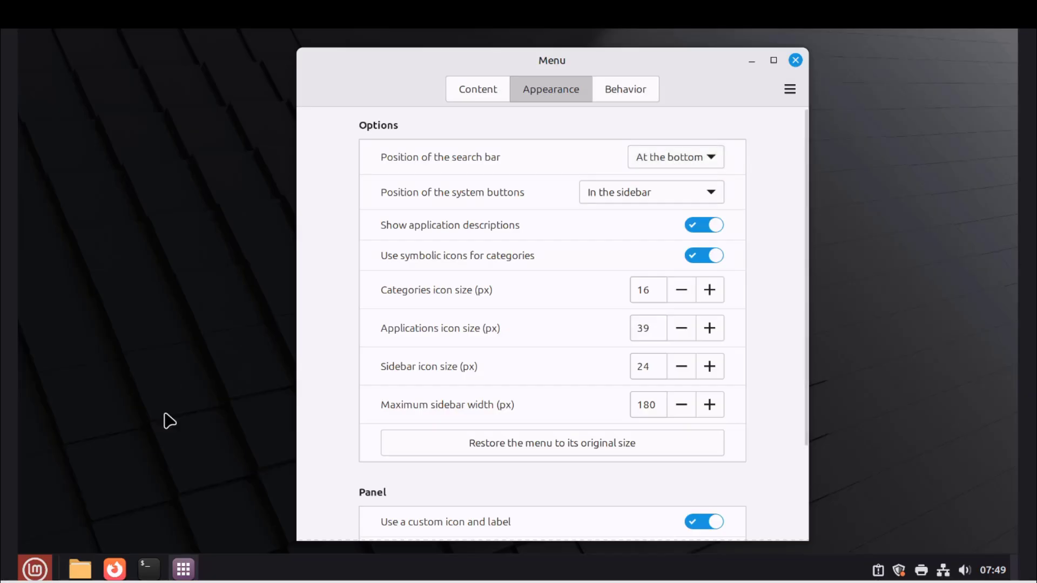
click(48, 566)
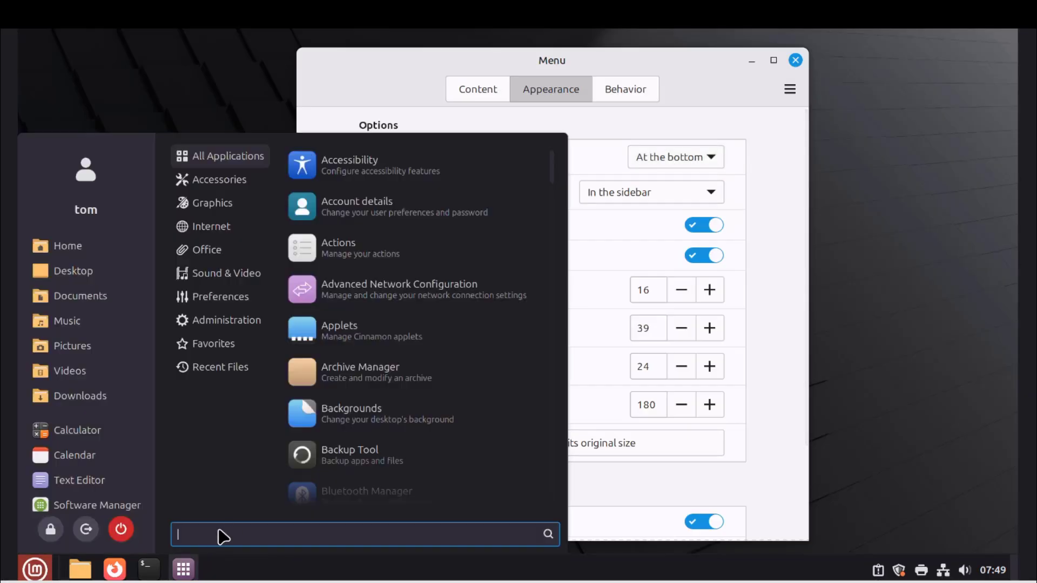
click(676, 157)
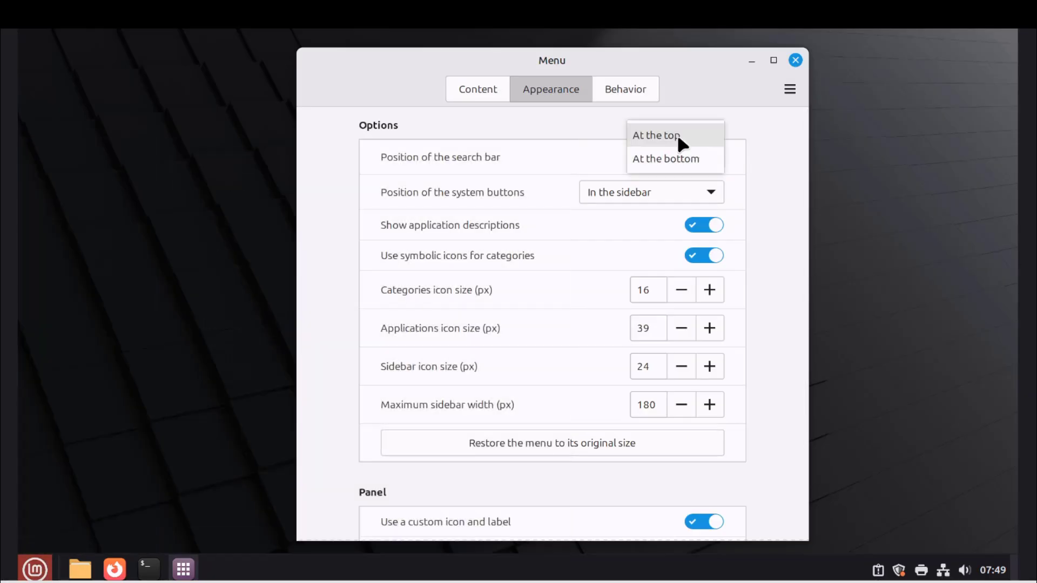
click(679, 138)
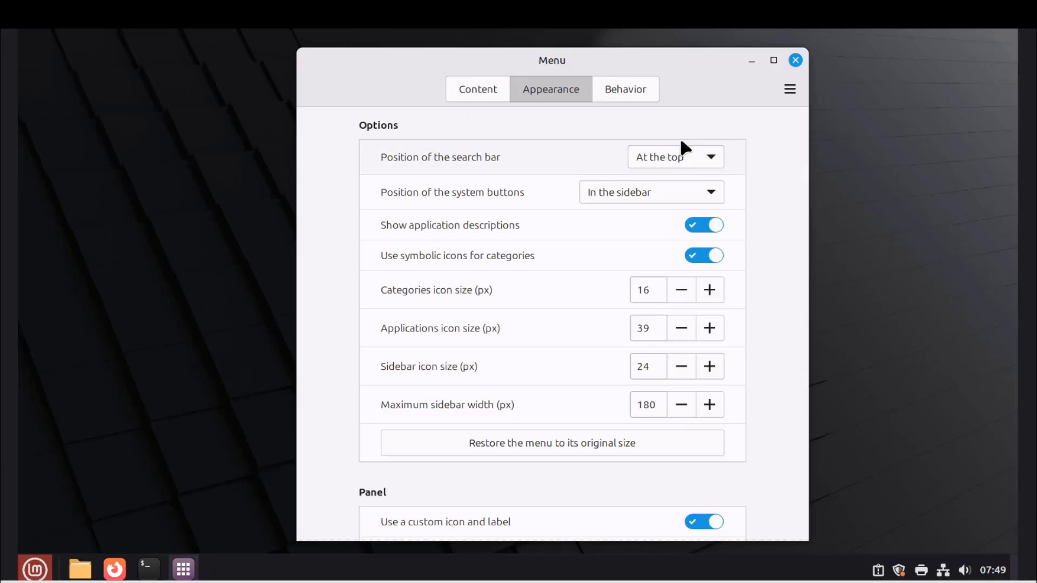
click(46, 564)
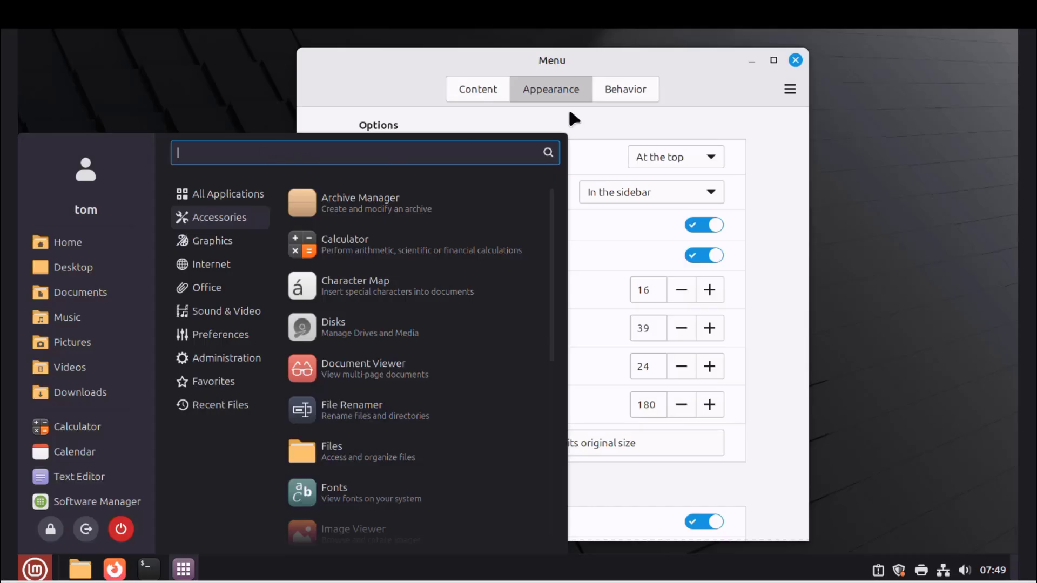
click(768, 129)
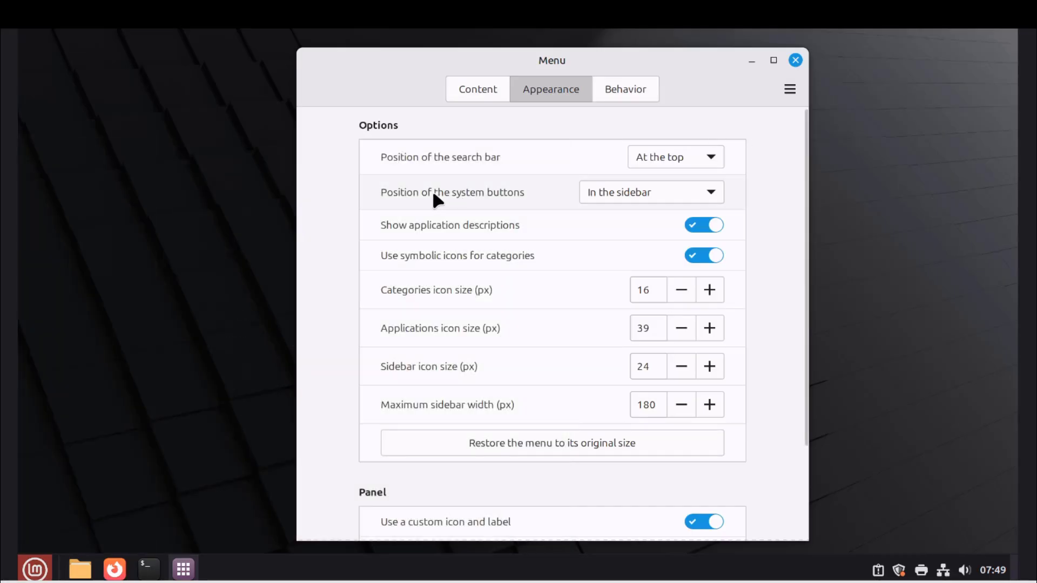
Set the position of the system buttons to Alongside the search bar and check it in the application menu
click(600, 192)
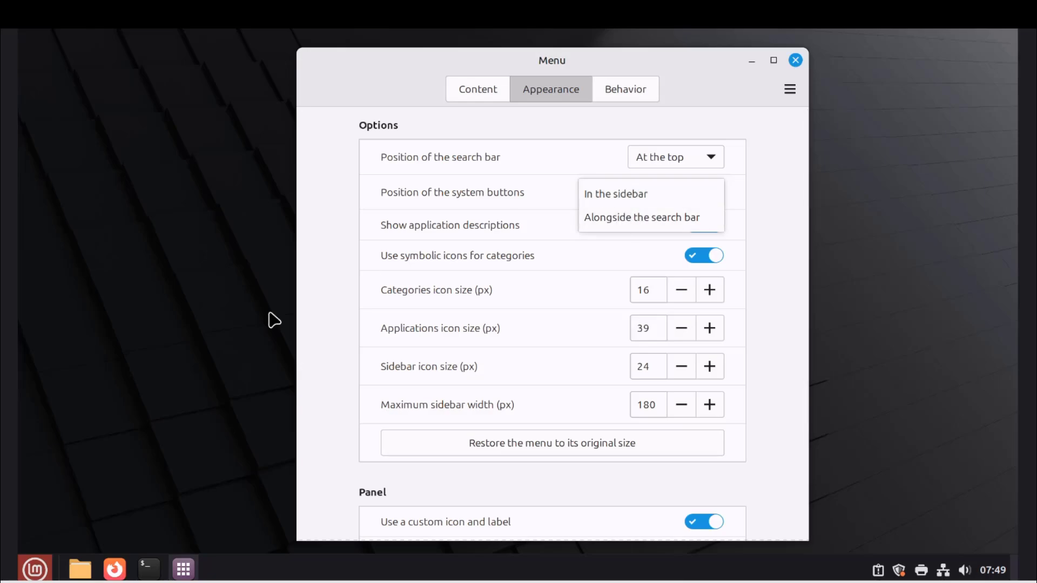
click(38, 566)
click(38, 567)
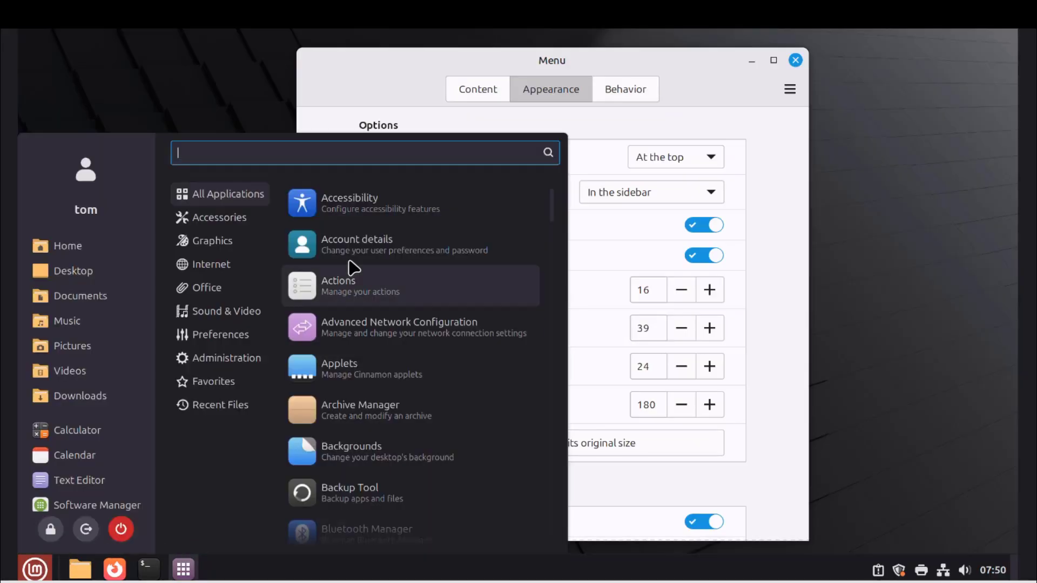
click(610, 193)
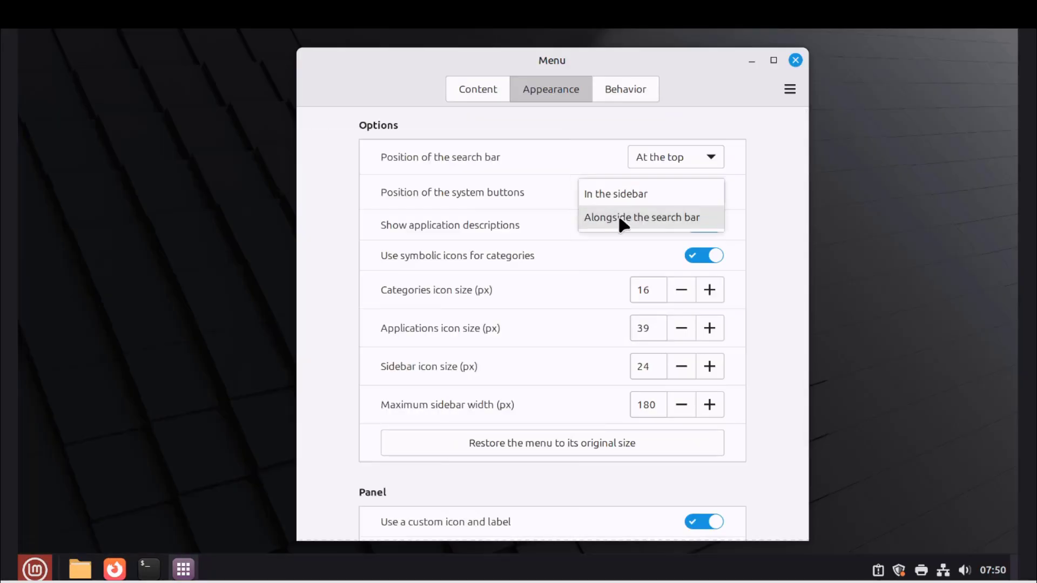
click(620, 219)
click(31, 566)
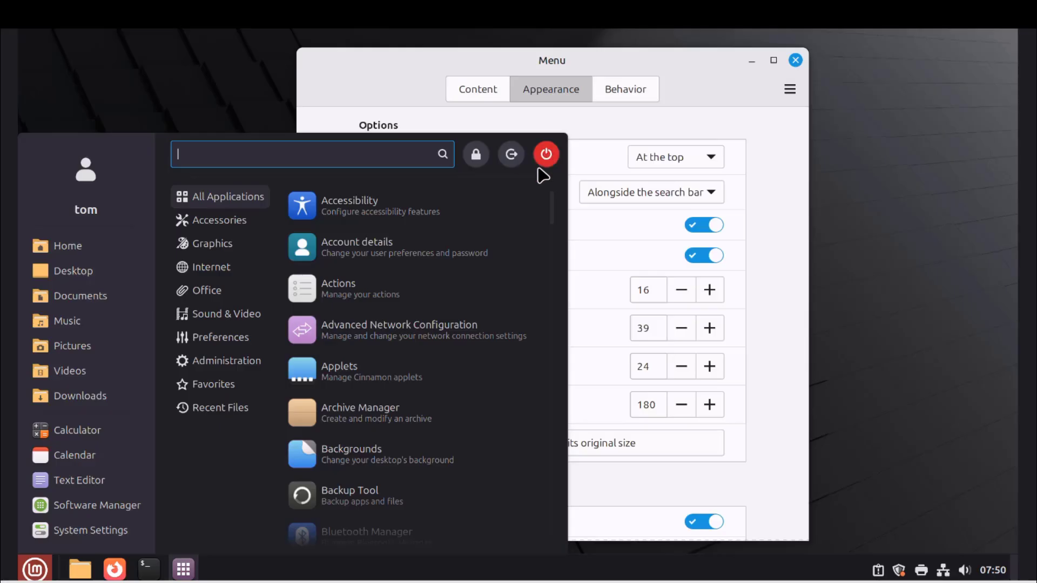
click(727, 180)
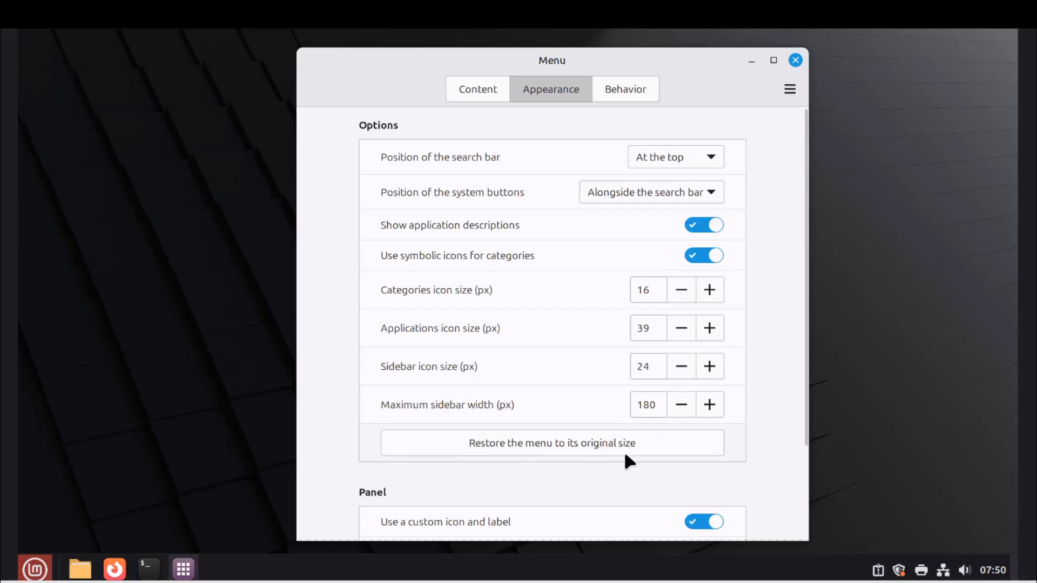
Turn the panel's custom icon and label option off and back on
scroll(647, 433, down, 3)
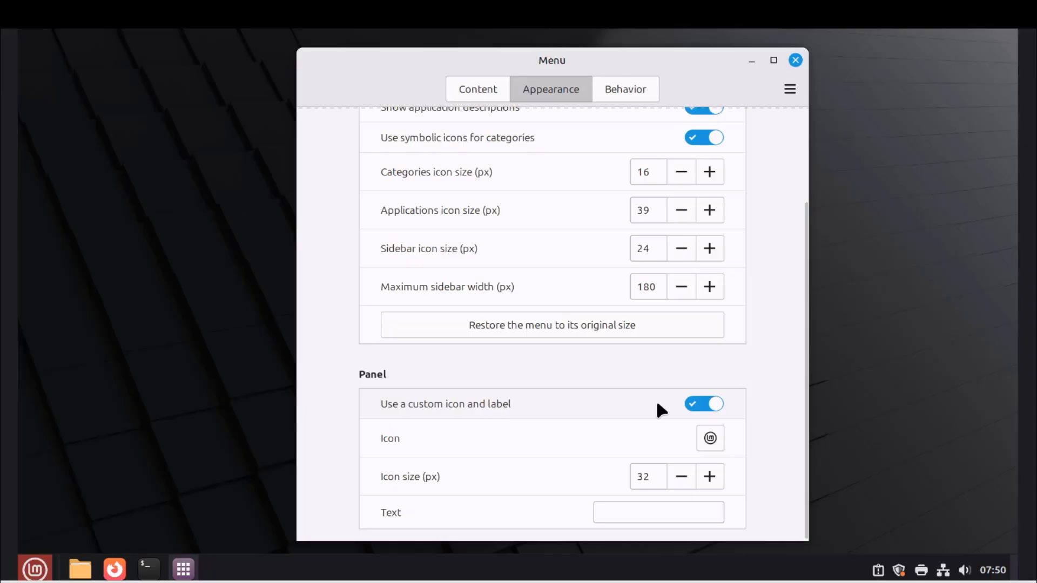
click(702, 410)
click(704, 464)
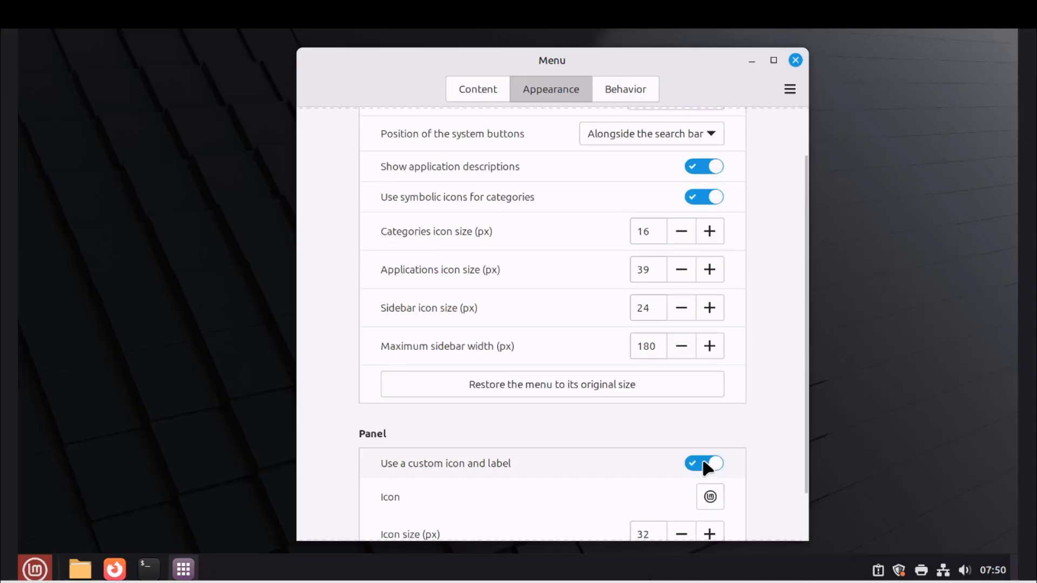
scroll(696, 442, down, 2)
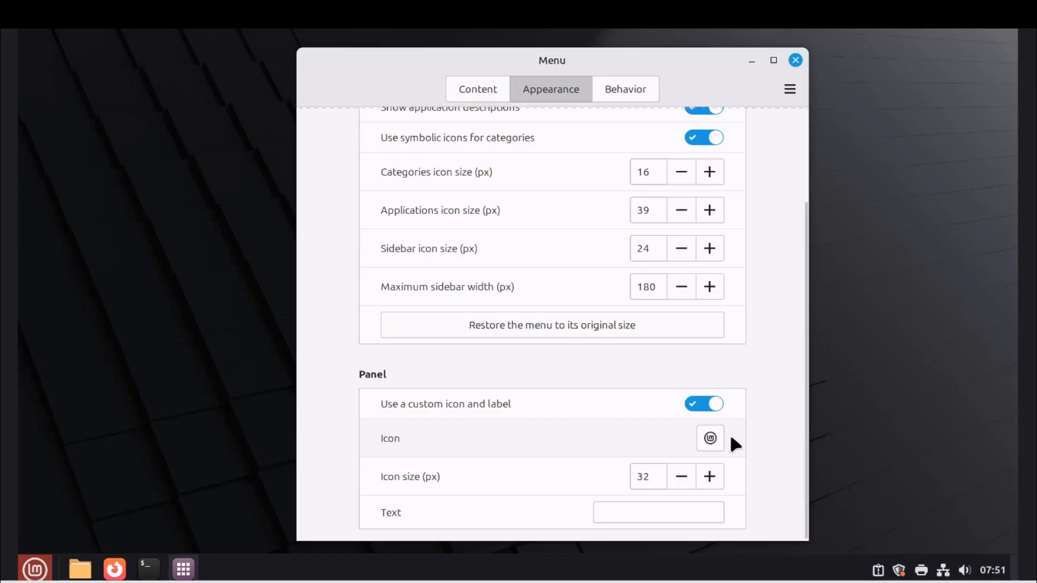
Open the icon chooser for the menu's panel icon and browse the categories from Actions to Linux Mint
click(711, 438)
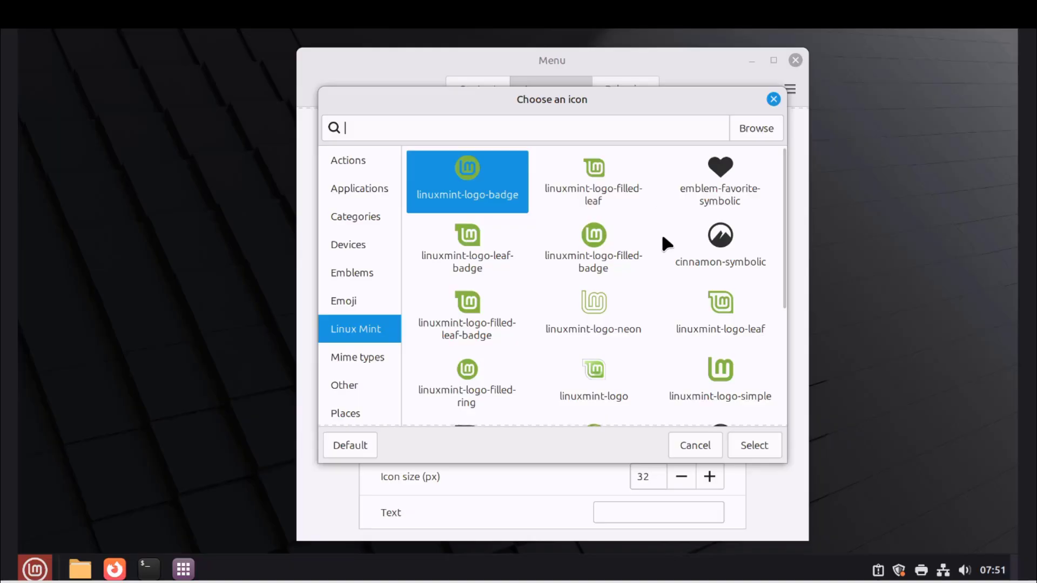
scroll(659, 236, down, 1)
click(368, 165)
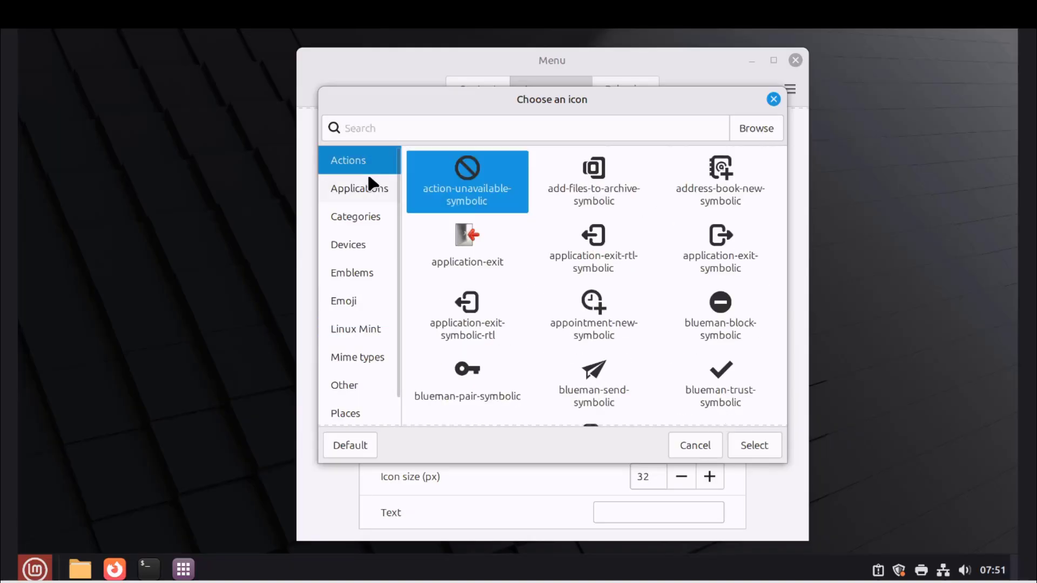
click(368, 178)
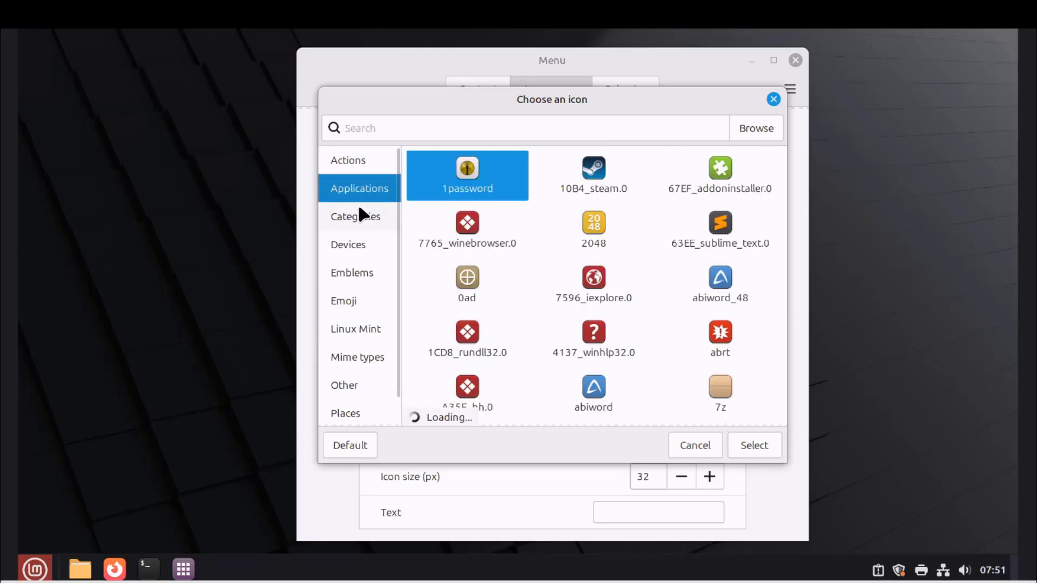
click(381, 220)
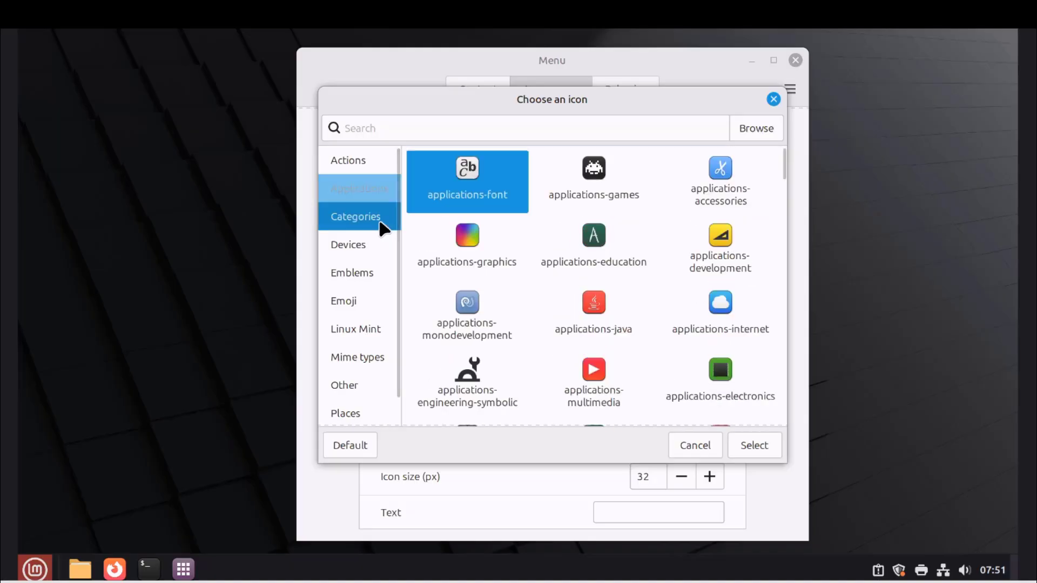
click(363, 250)
click(358, 263)
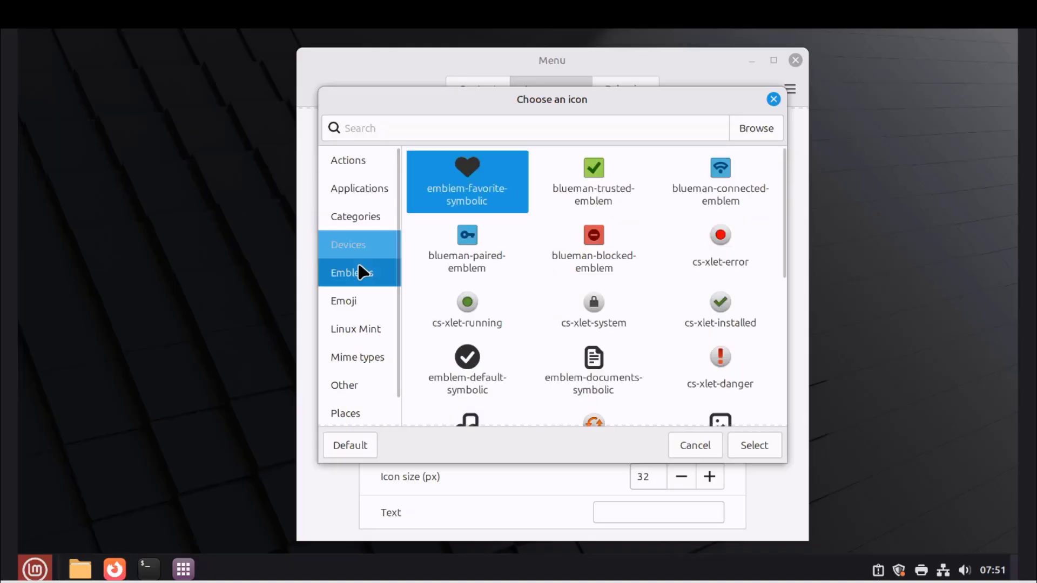
click(350, 300)
click(352, 330)
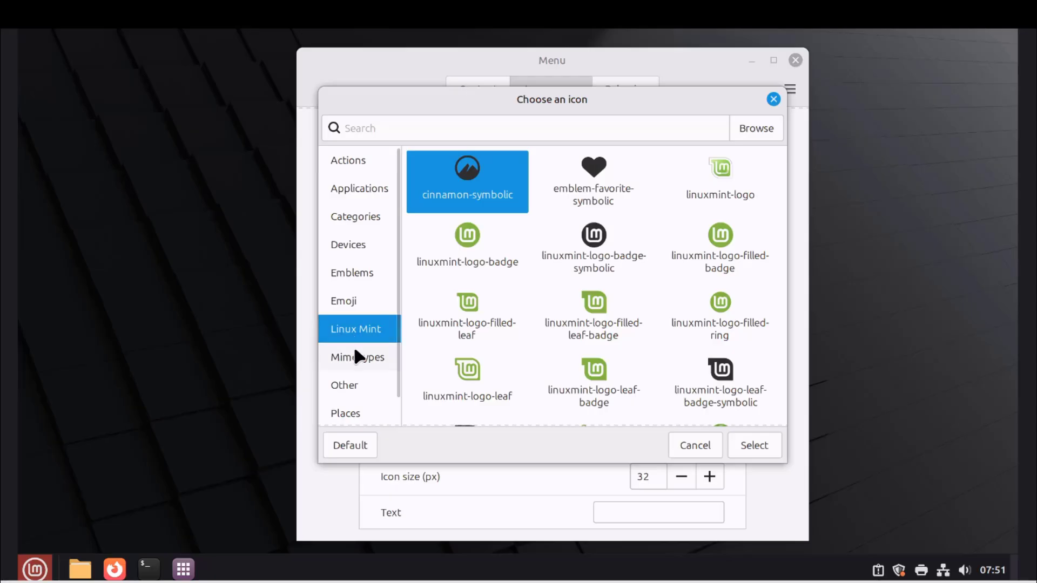
scroll(497, 324, down, 5)
scroll(520, 330, down, 2)
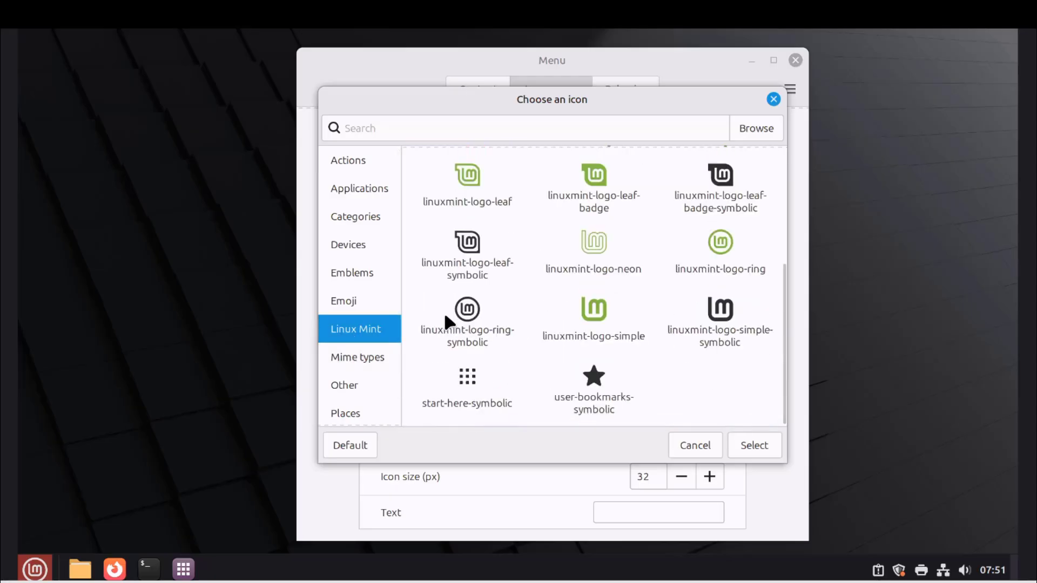
Browse the Mime types, Other, Places and Status icon categories, and leave the icon chooser without changing the icon
click(367, 357)
click(354, 381)
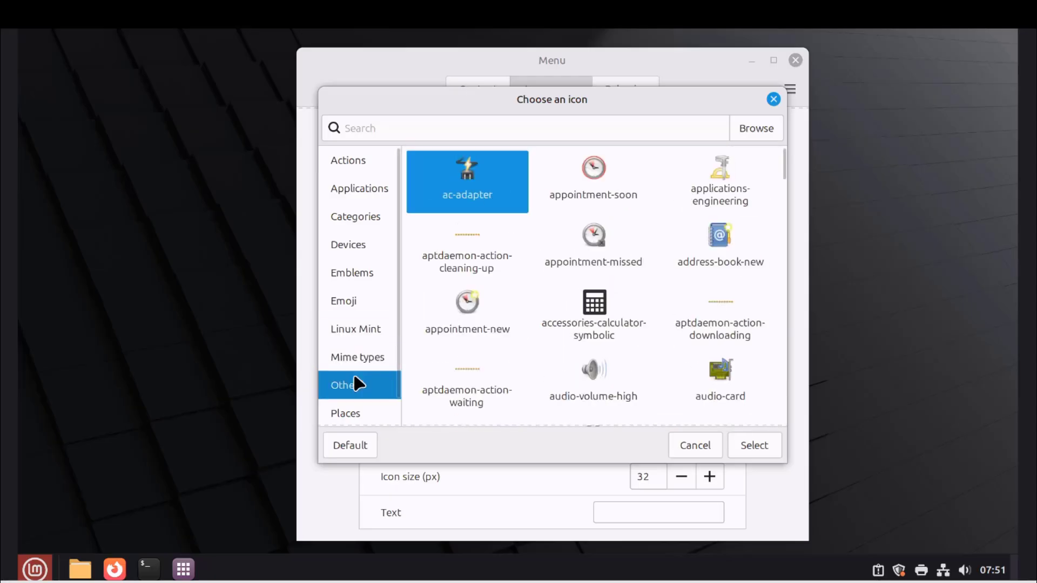
scroll(359, 381, down, 1)
click(361, 381)
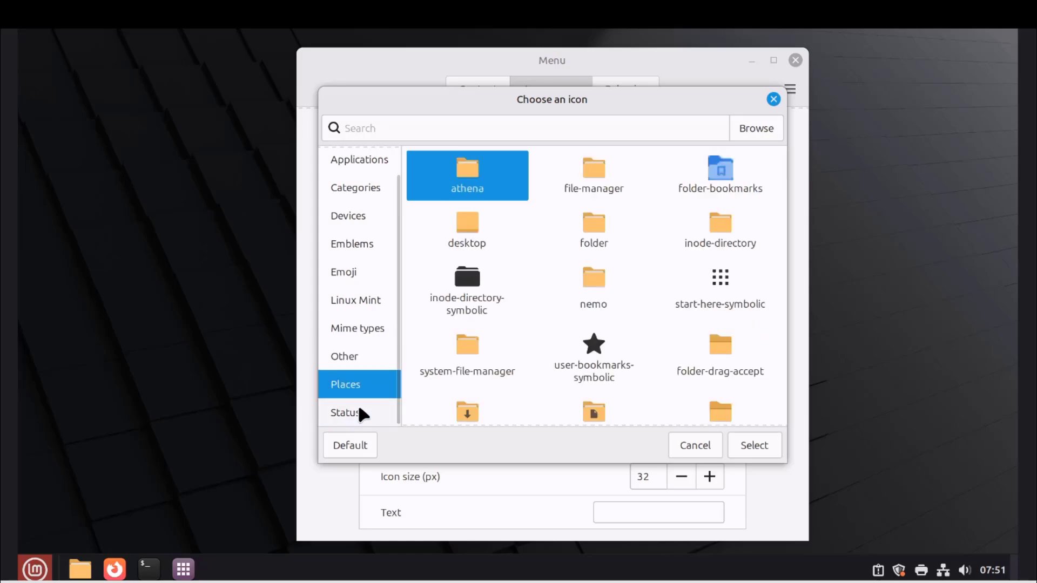
click(358, 406)
scroll(371, 298, up, 1)
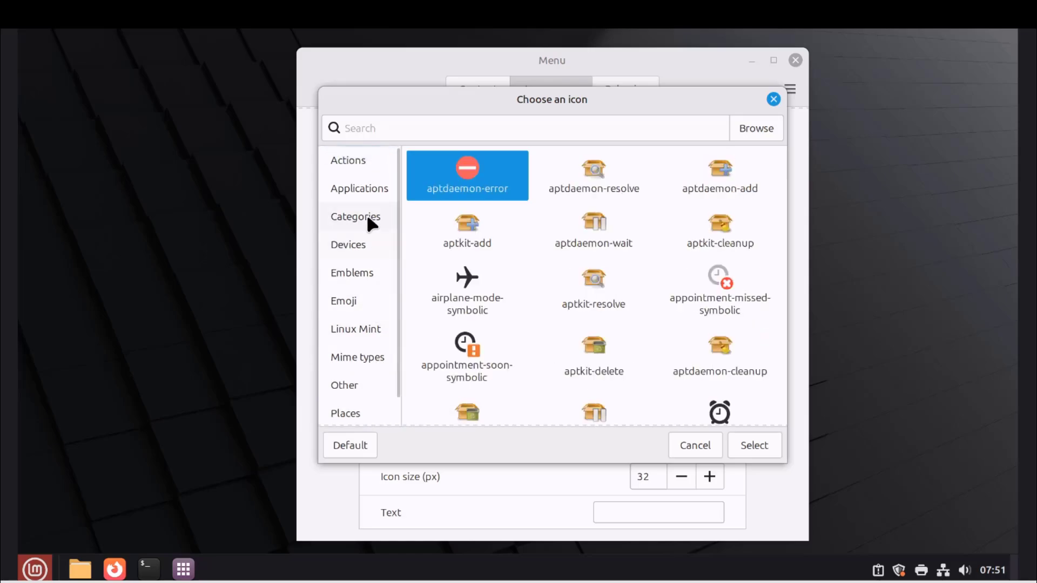
click(361, 171)
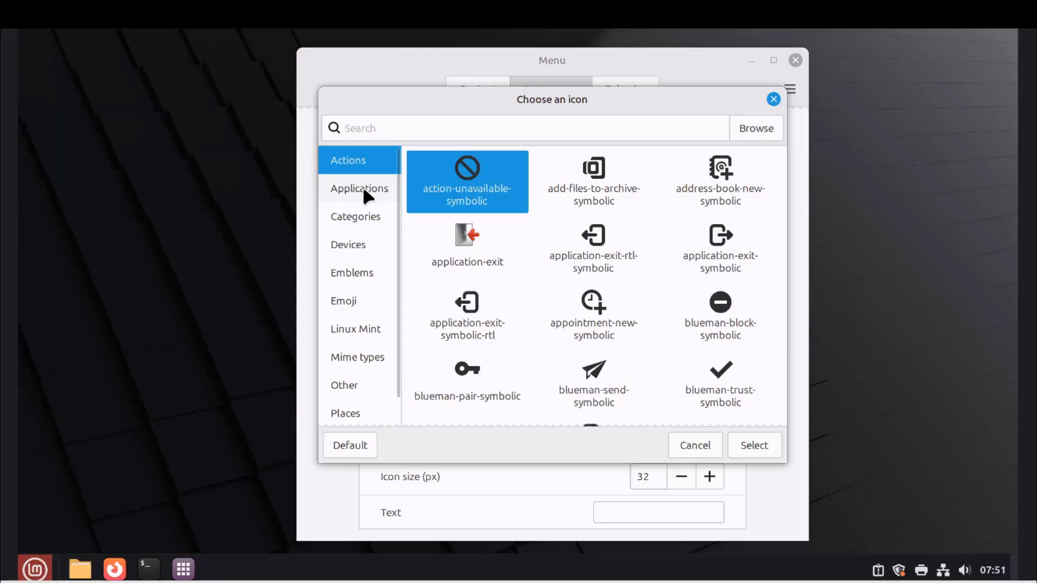
click(355, 329)
click(691, 442)
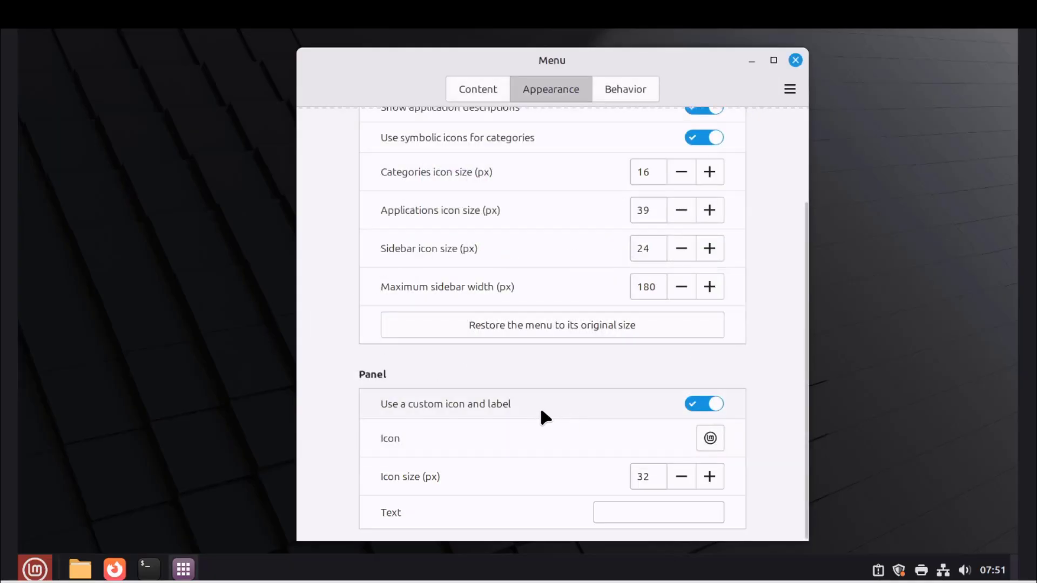
Reduce the menu's panel icon size to 16 px
click(679, 474)
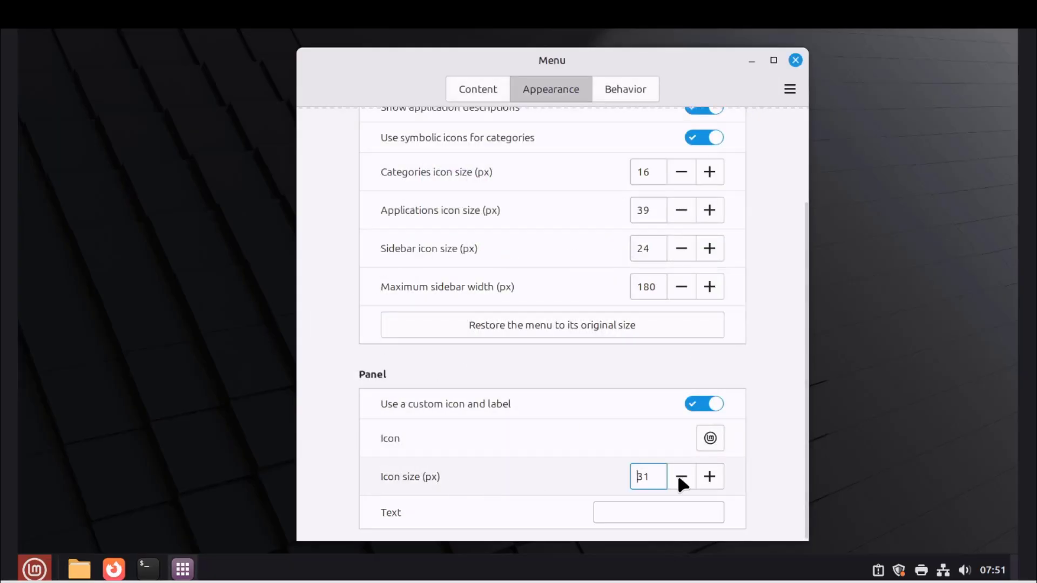
click(679, 475)
click(679, 474)
click(680, 473)
click(680, 474)
click(680, 474)
click(680, 475)
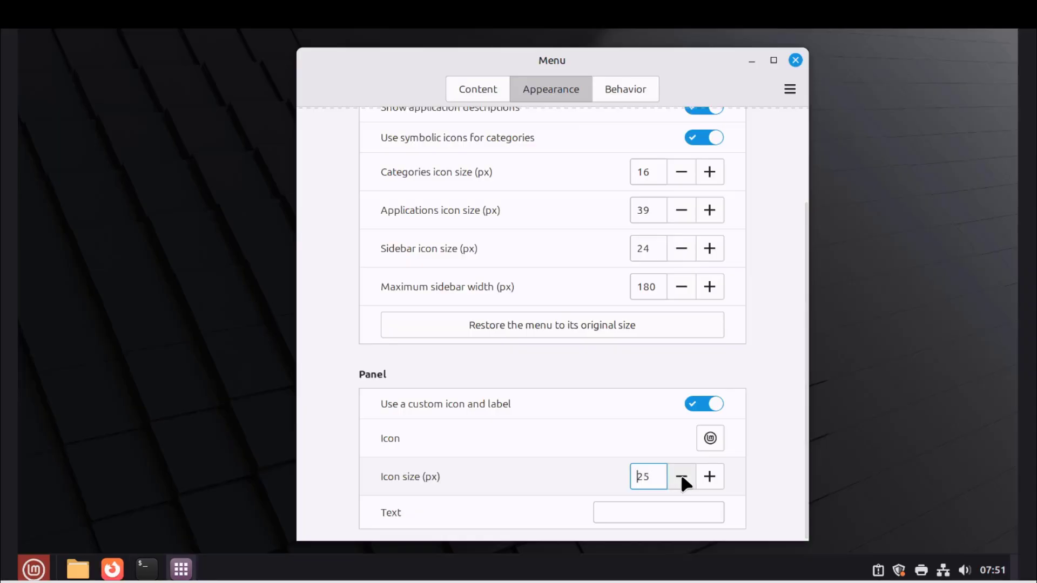
click(681, 475)
double_click(680, 474)
click(680, 474)
double_click(681, 474)
click(681, 474)
double_click(680, 474)
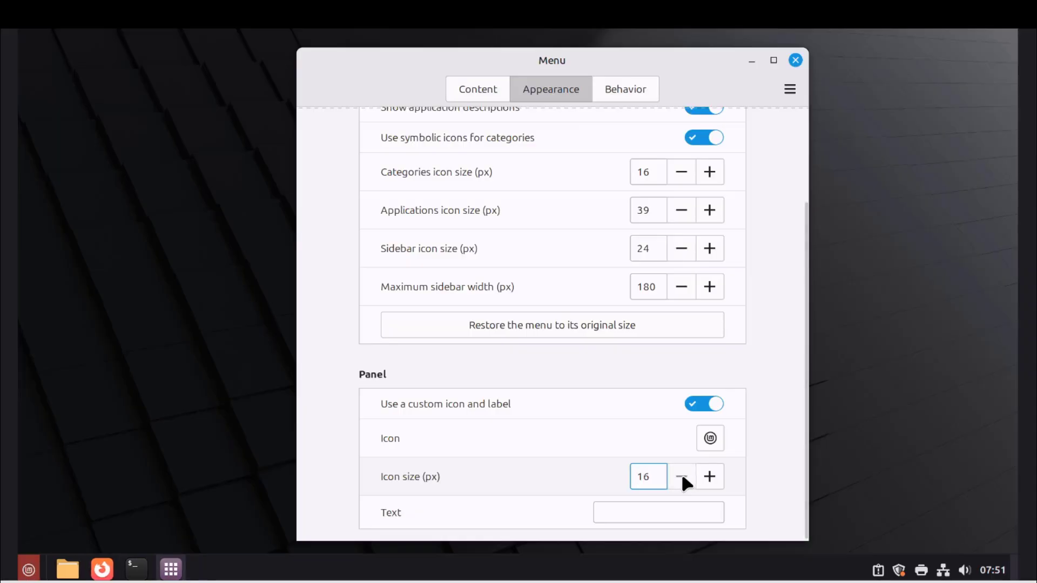
Set the menu's panel icon size to 31 px and activate the panel label's text entry
drag(709, 474, 709, 474)
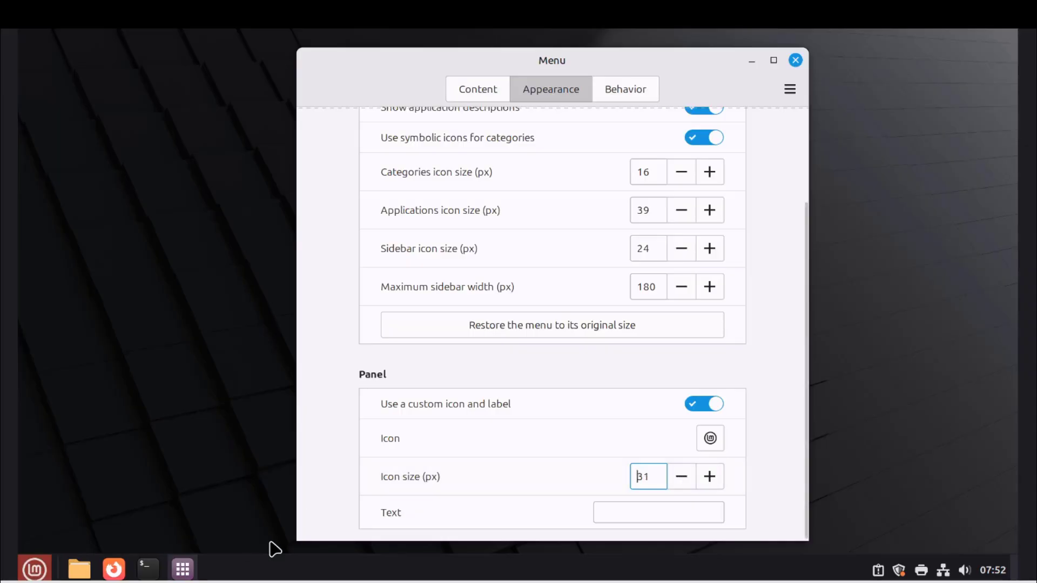
click(652, 512)
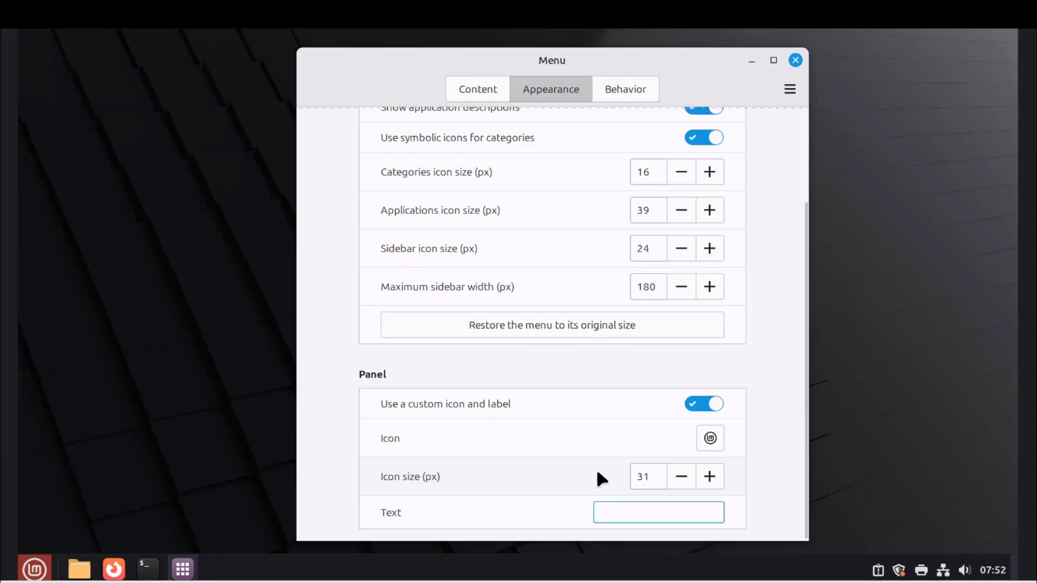
Set the menu's panel label text to "Menu"
text(M)
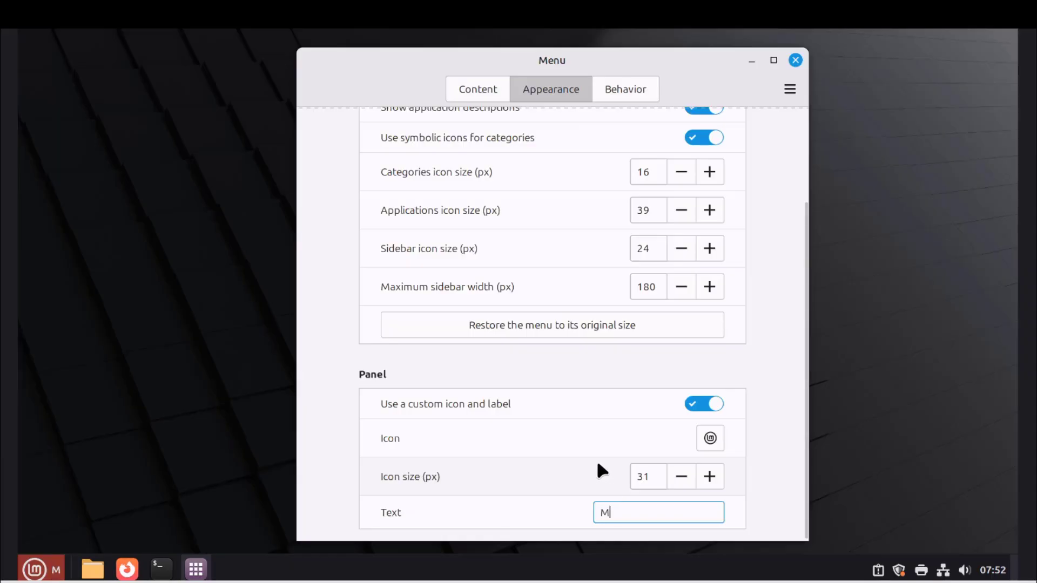
text(enu)
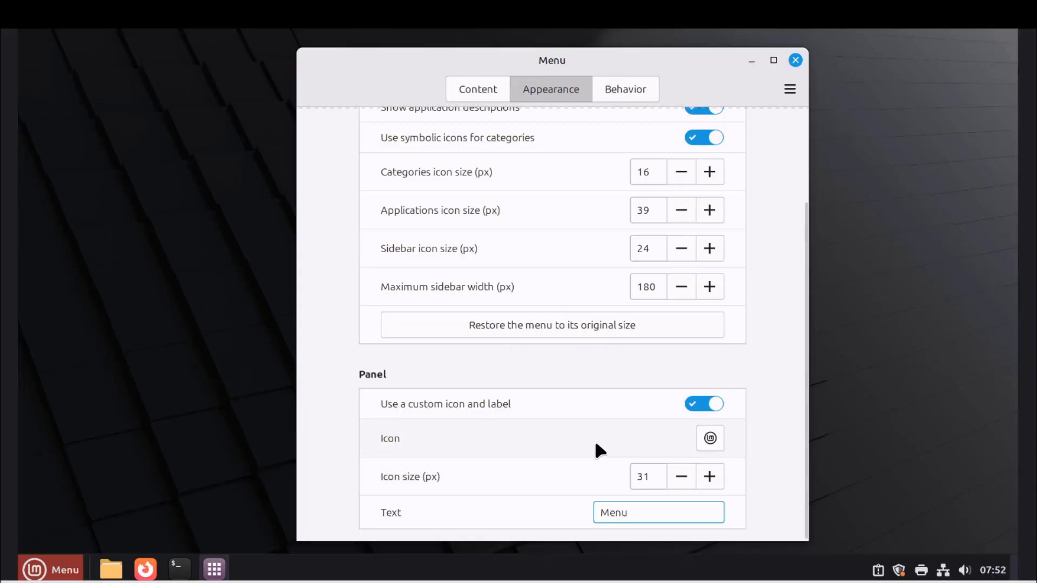
Review the menu's Behavior settings and its import, export and reset options, and close the menu settings
scroll(594, 437, up, 3)
click(625, 89)
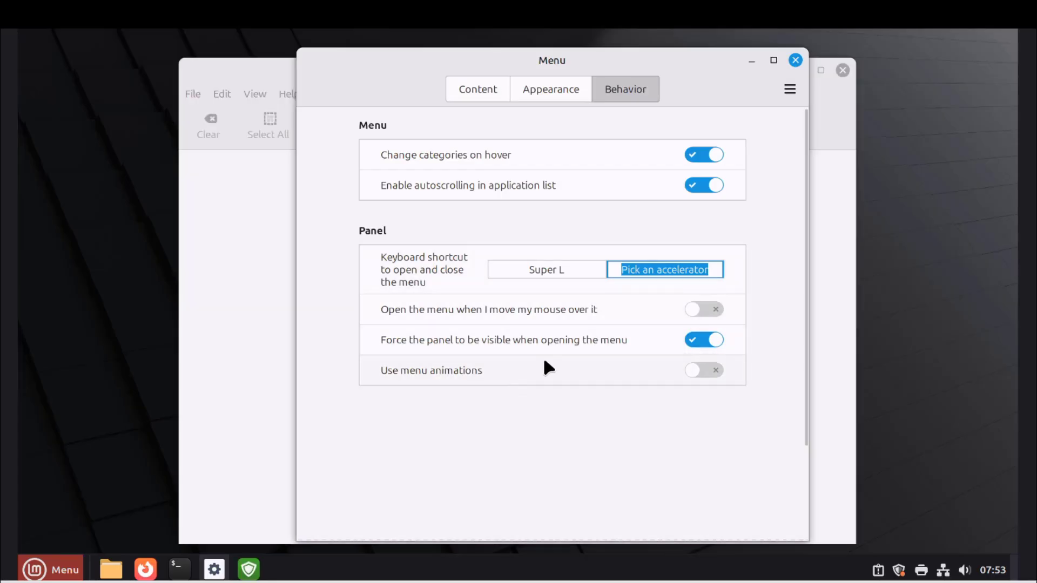
click(477, 89)
click(790, 82)
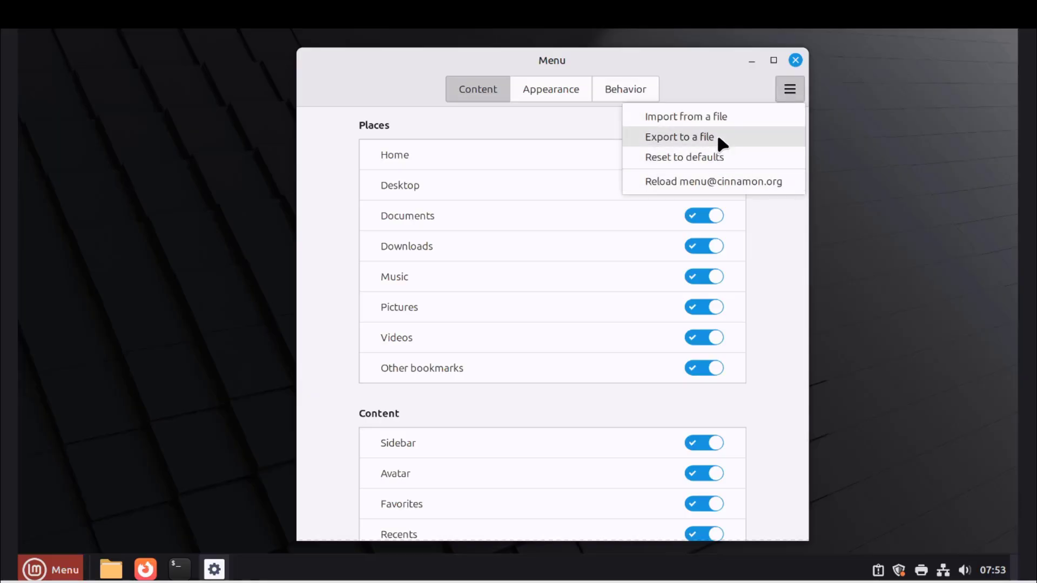
click(794, 61)
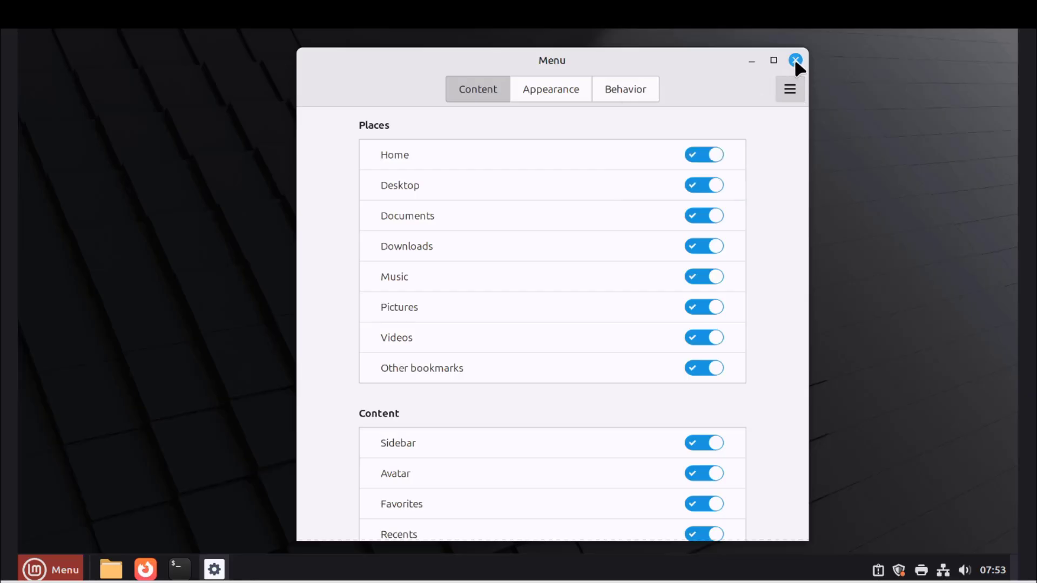
click(793, 60)
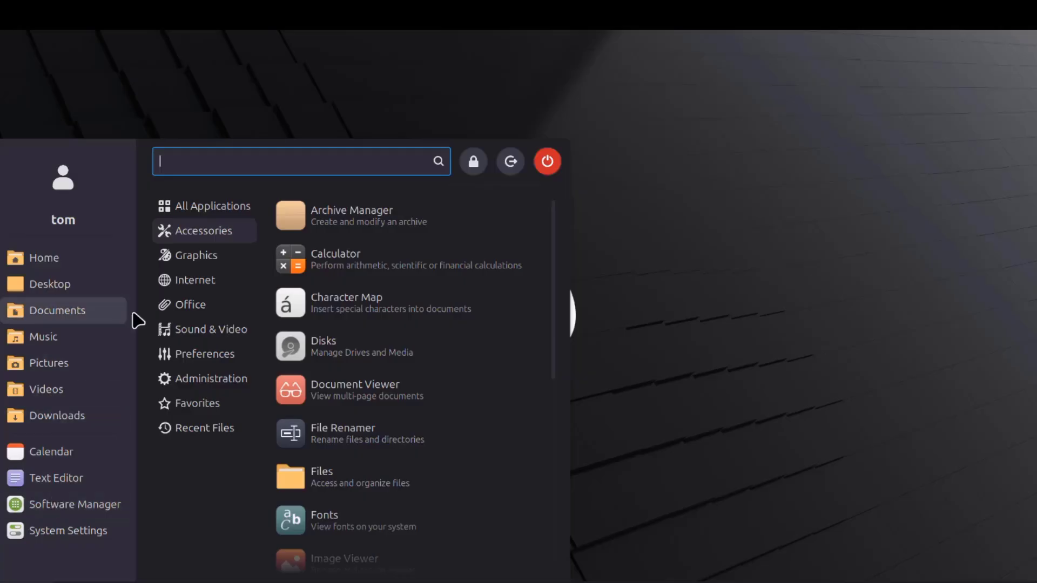
Add Accessibility and Calculator to the favorite applications in the menu's sidebar, and close the menu
mouse_move(191, 212)
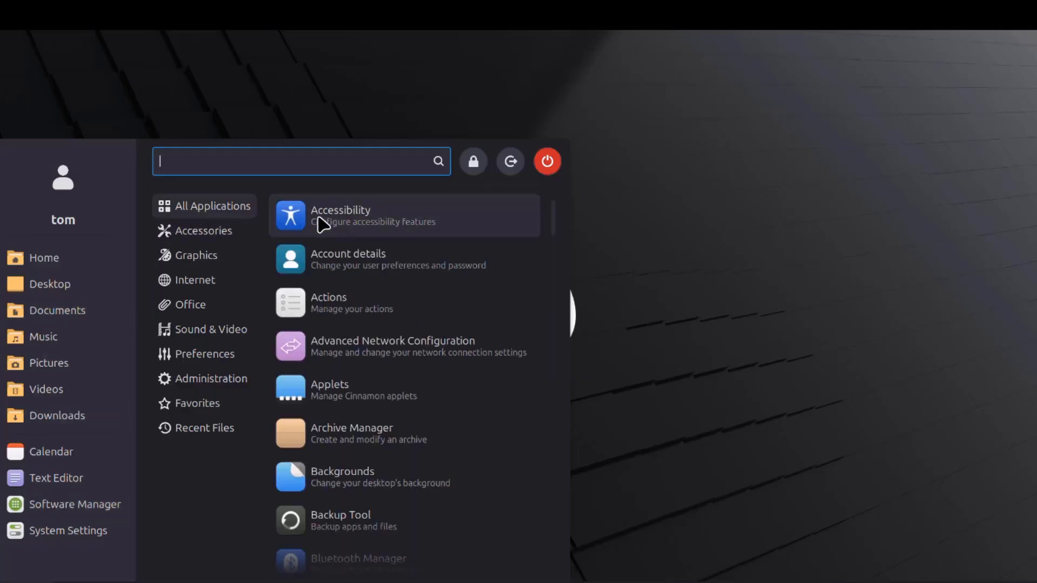
drag(323, 224, 43, 525)
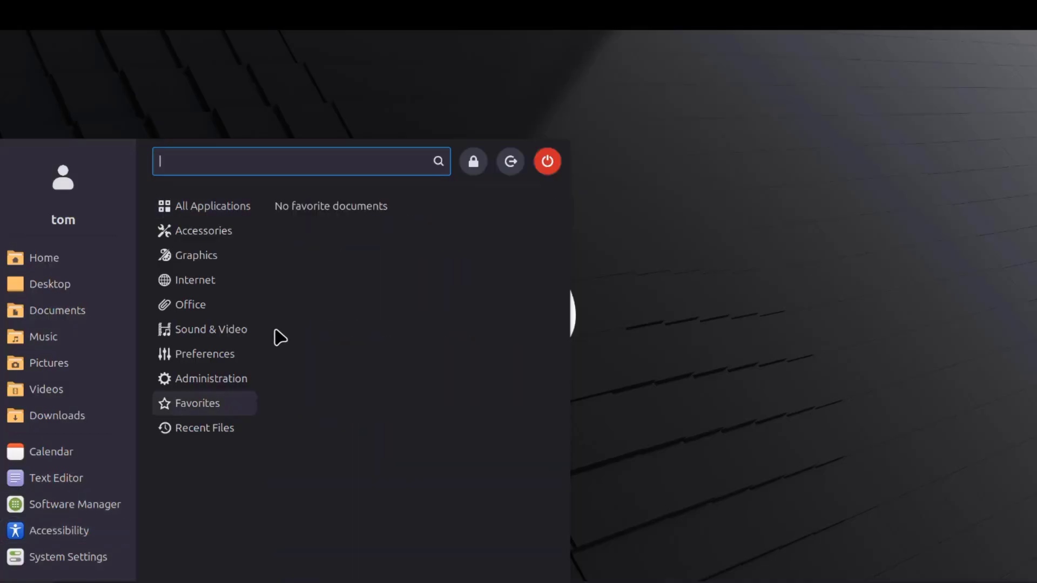
mouse_move(216, 241)
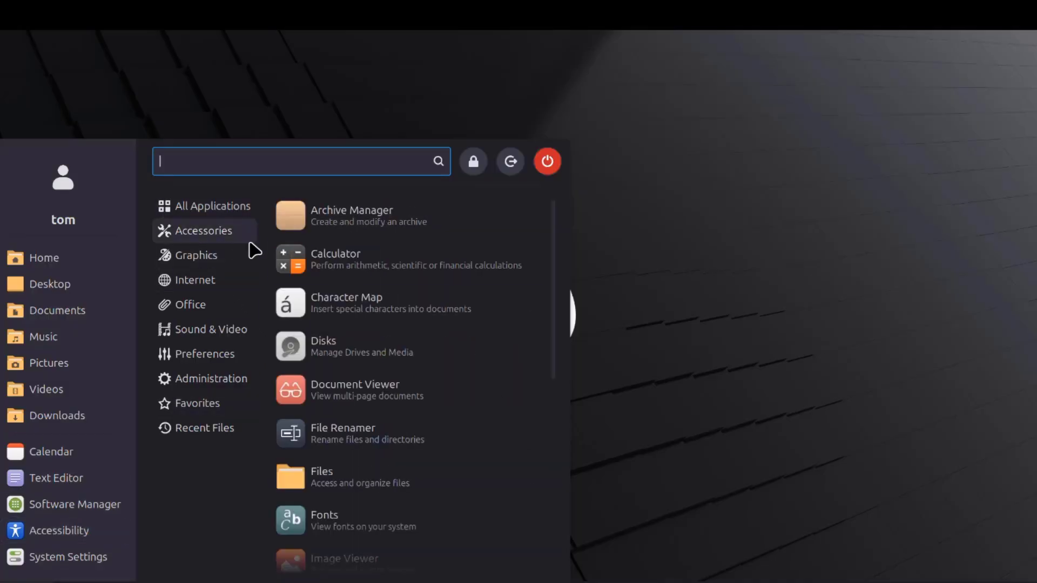
drag(340, 270, 58, 480)
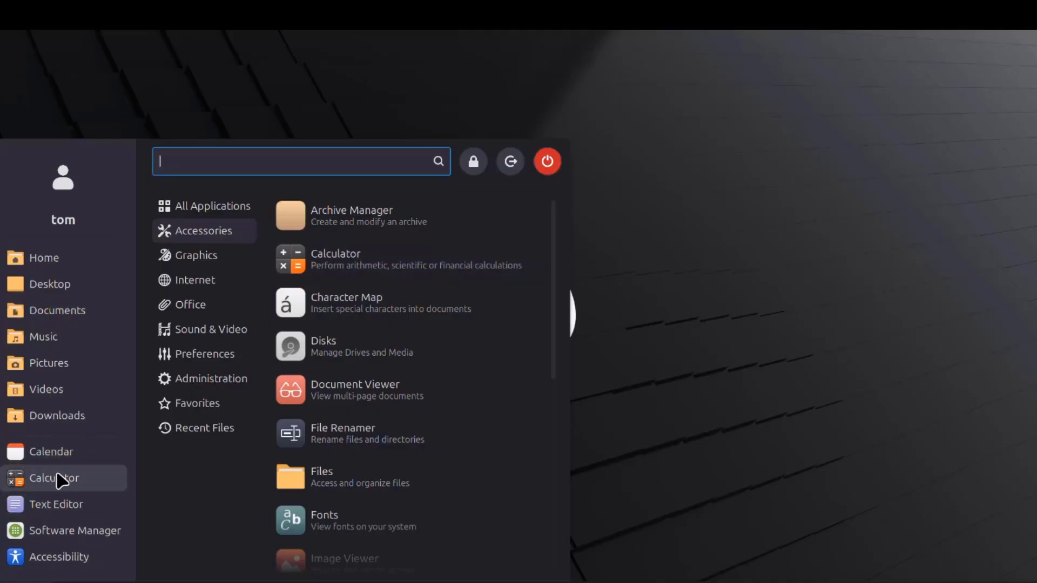
click(49, 576)
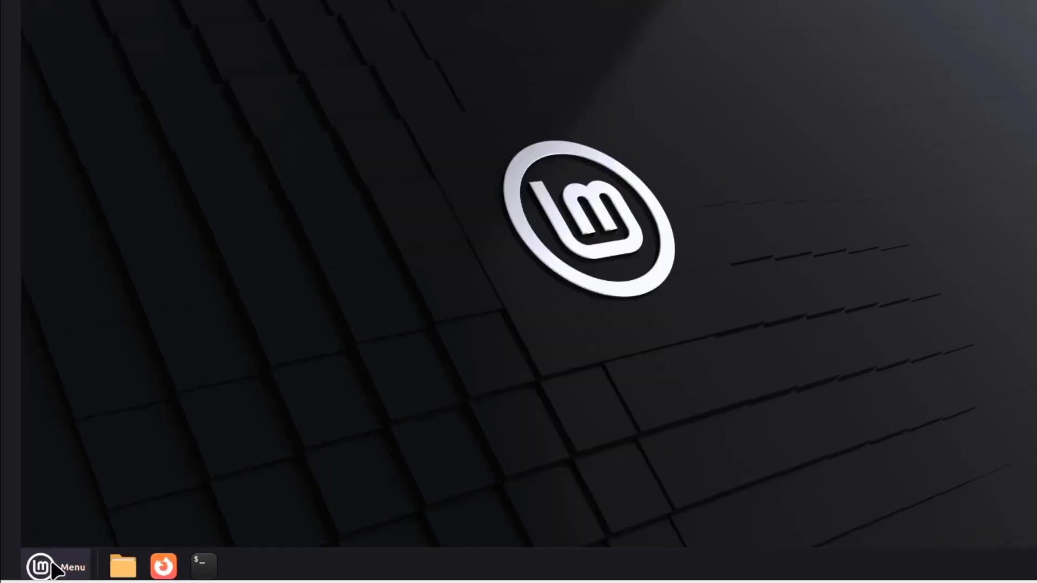
Reopen the application menu's settings and launch the menu editor from the Content section
right_click(49, 575)
click(98, 501)
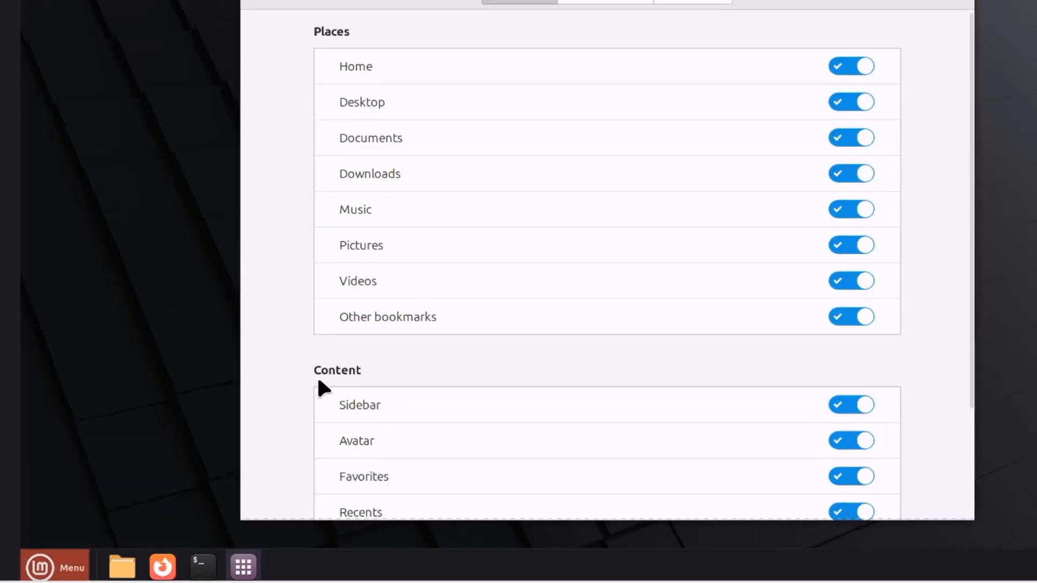
scroll(573, 367, down, 3)
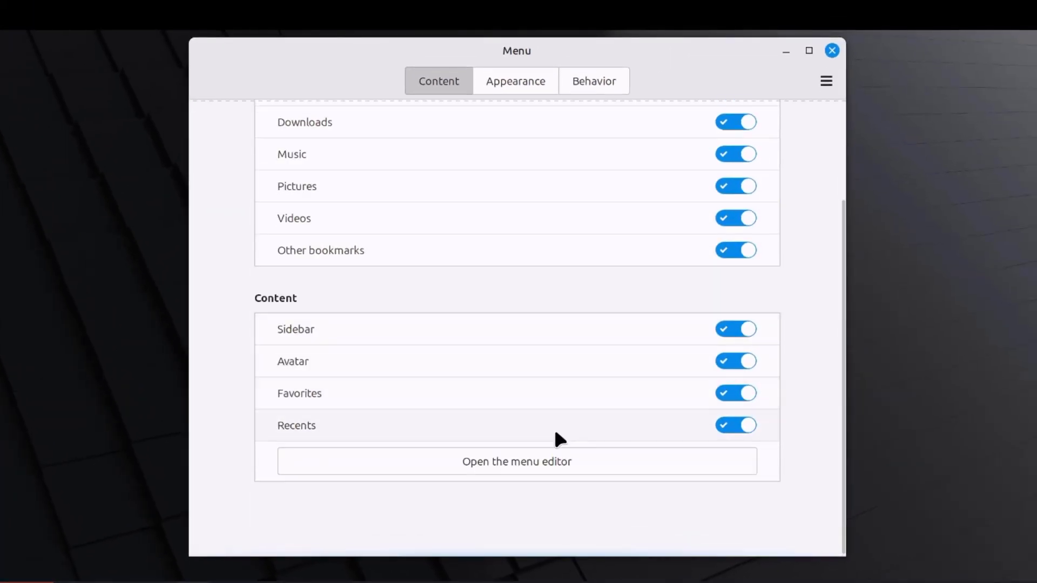
click(516, 458)
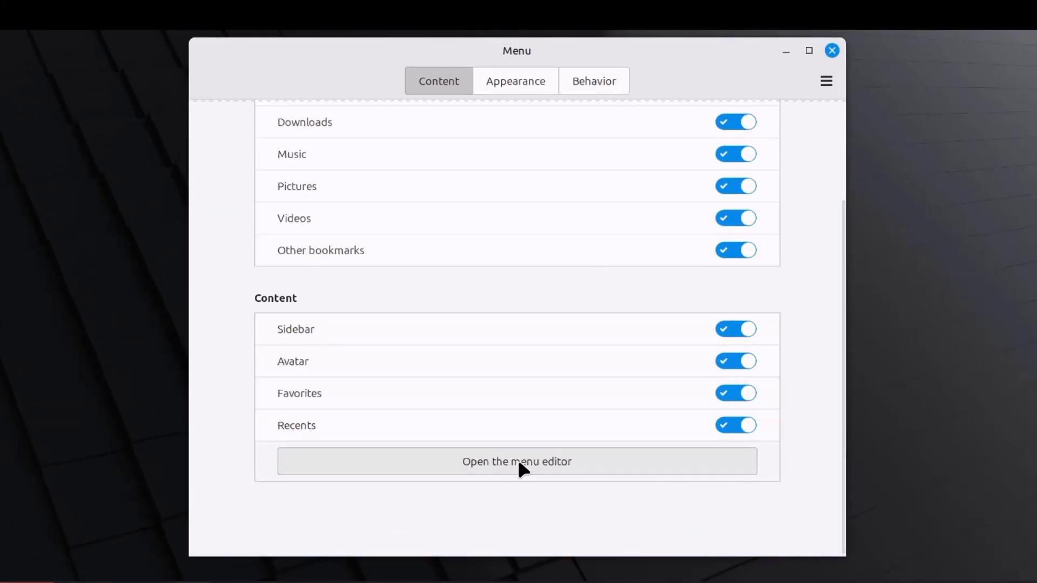
drag(426, 62, 621, 80)
scroll(378, 212, down, 1)
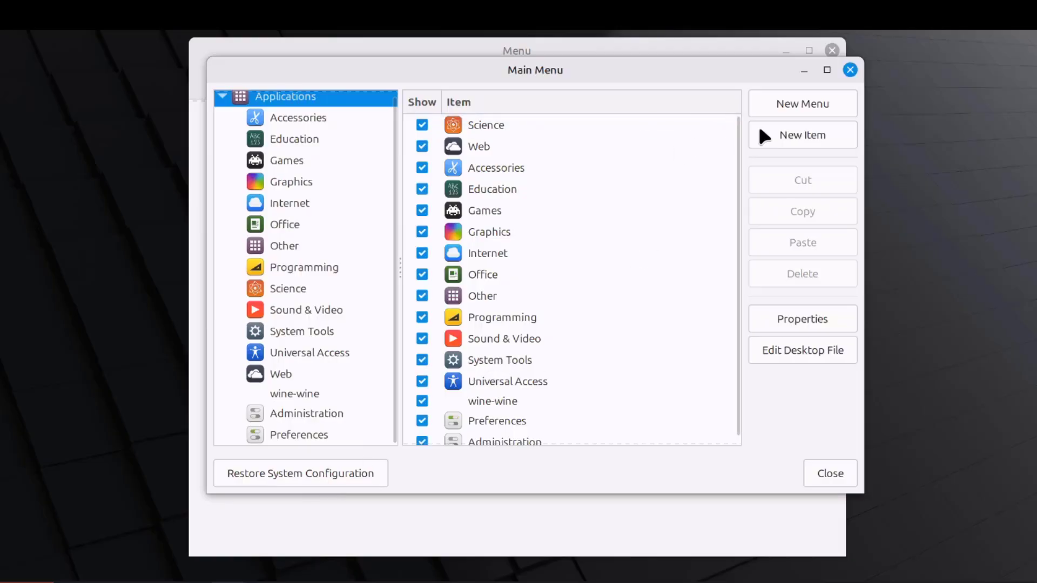
View the property dialogs for a new menu and a new item, leaving both without creating anything
click(785, 104)
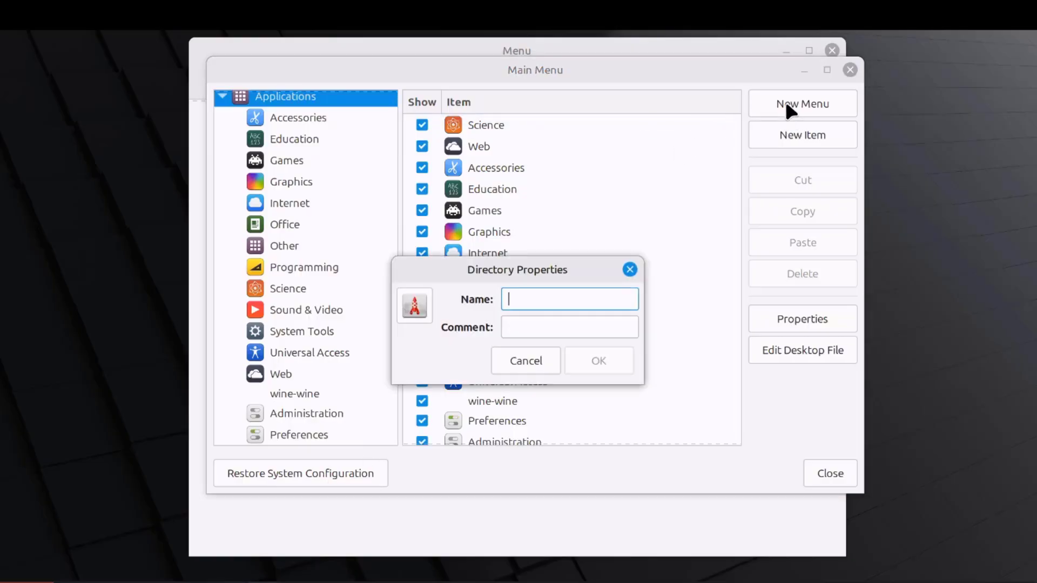
click(630, 269)
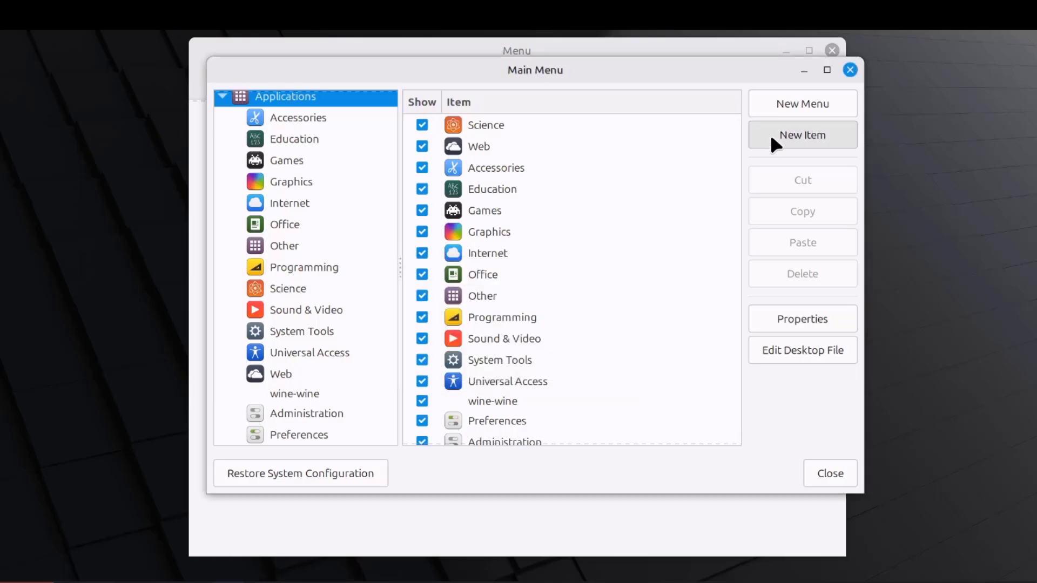
click(769, 132)
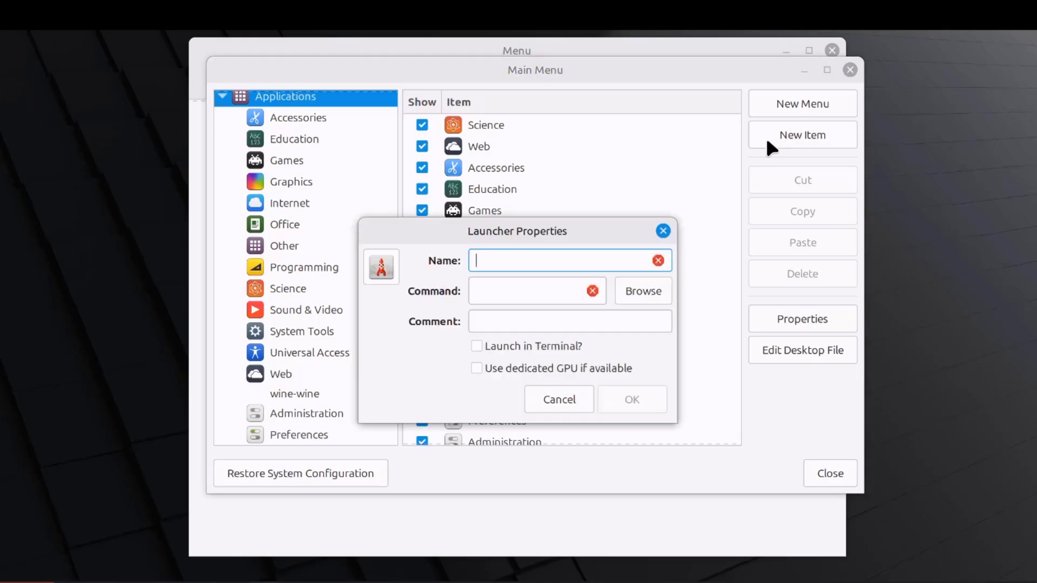
click(663, 231)
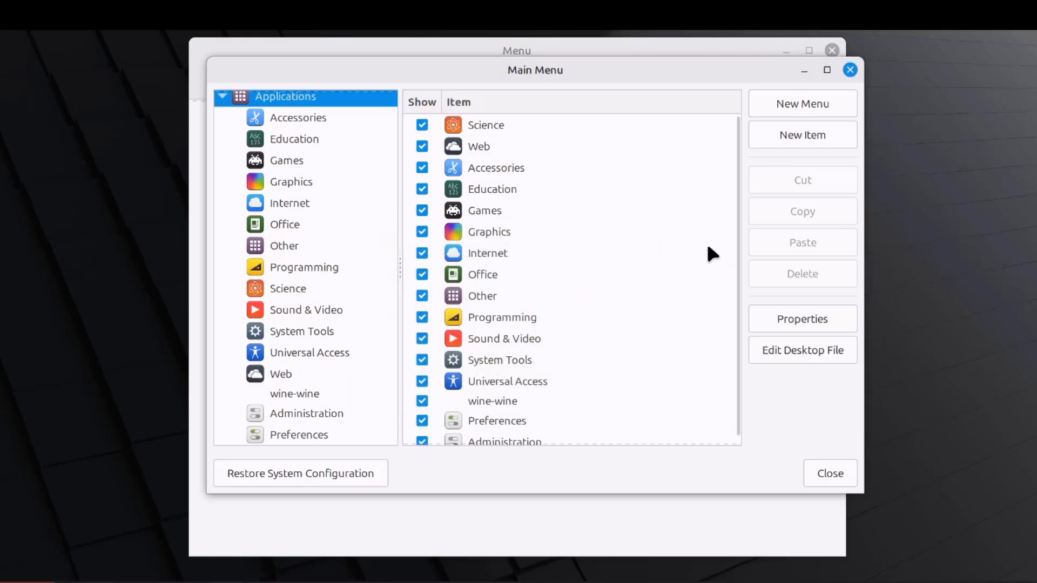
Examine the desktop file and the directory properties of the Applications menu, closing both without changes
click(793, 350)
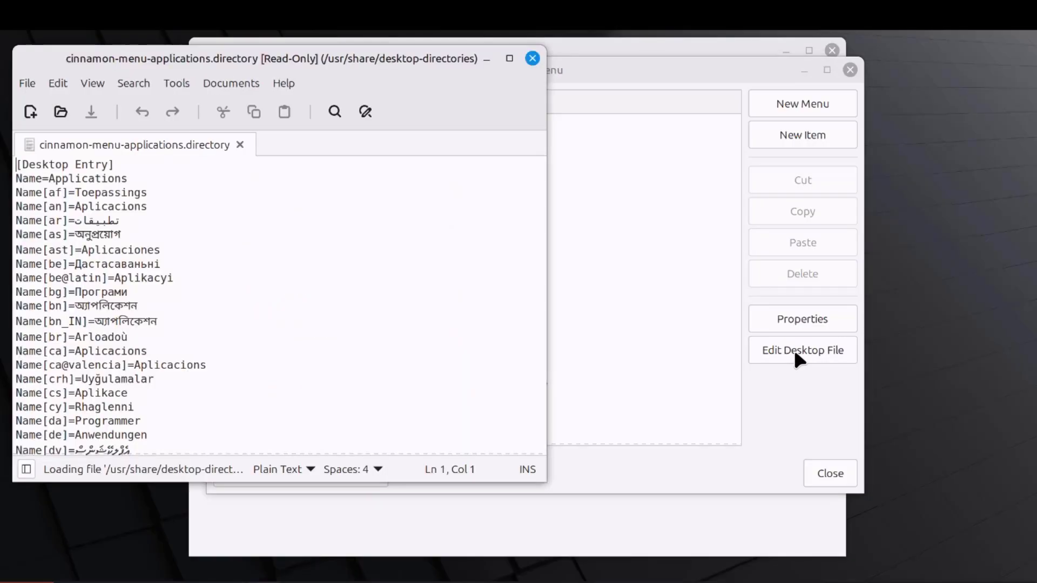
scroll(521, 273, down, 13)
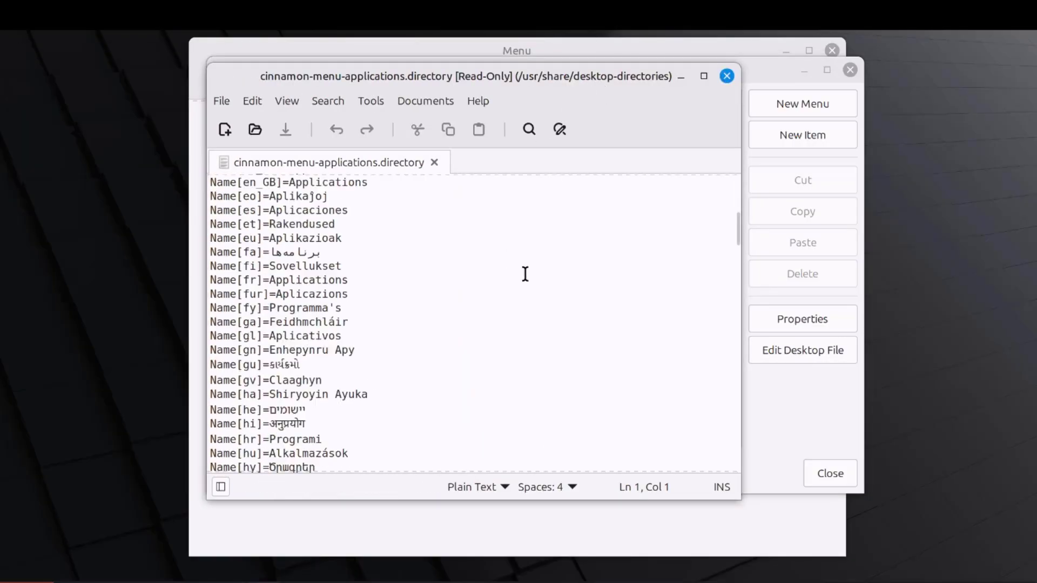
scroll(528, 285, down, 20)
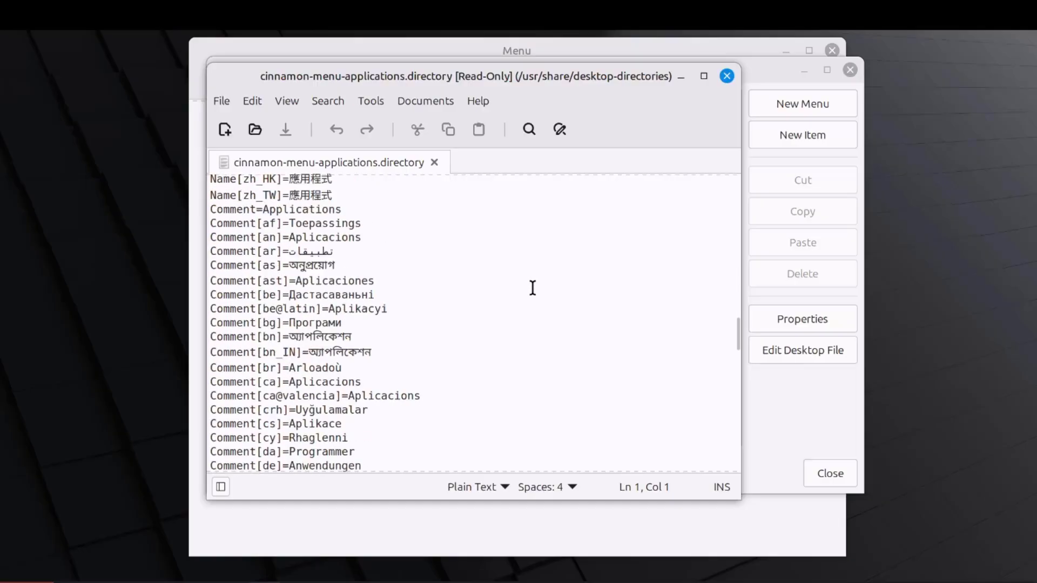
click(726, 74)
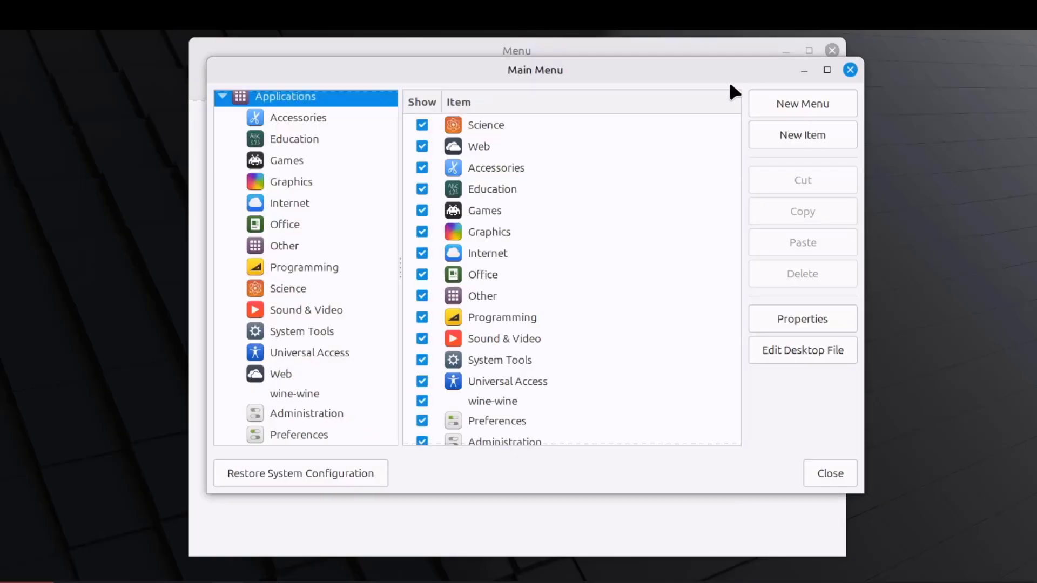
click(790, 320)
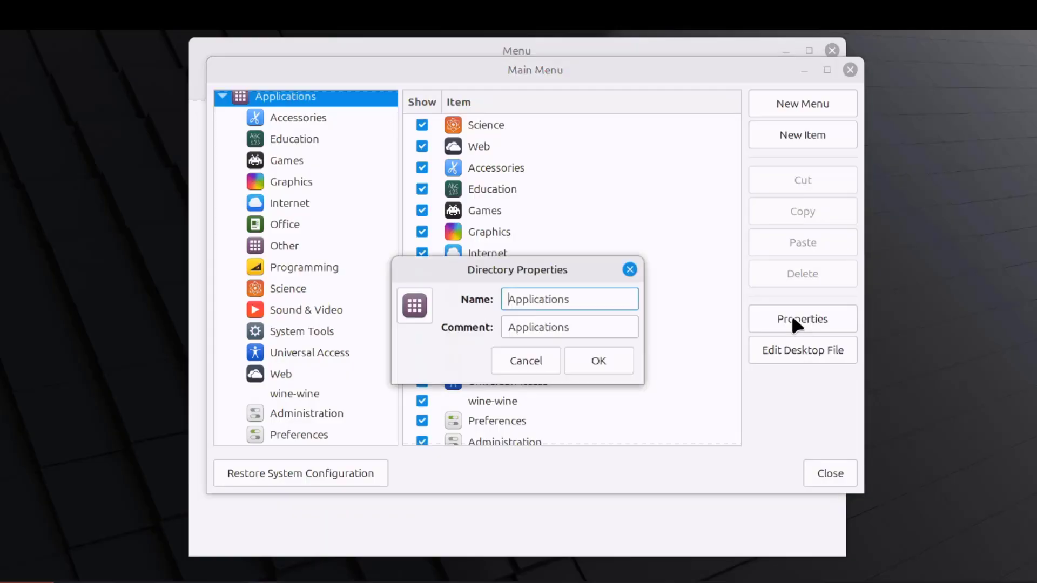
click(630, 270)
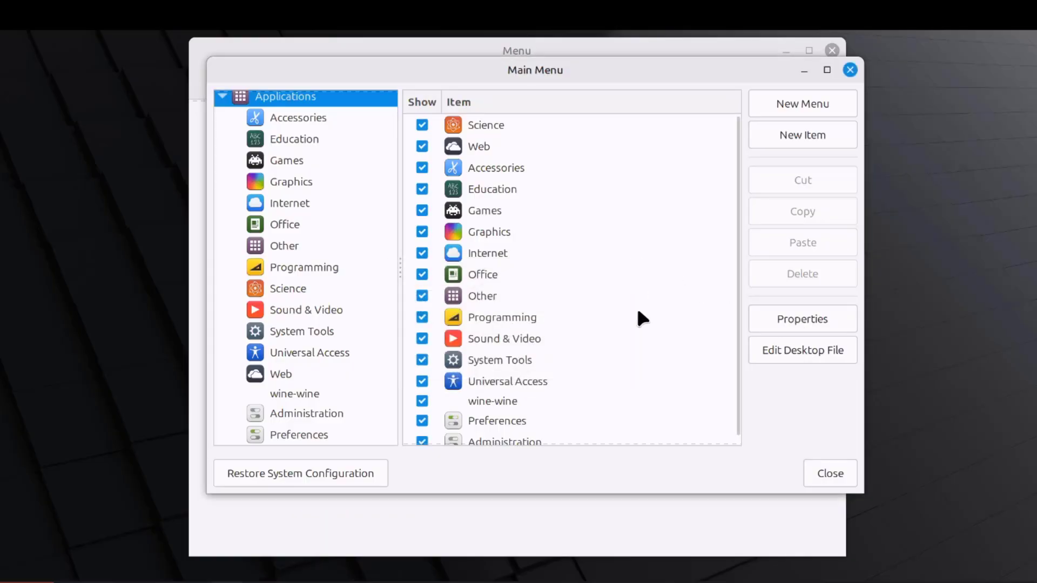
Try hiding the Web and Accessories categories in the menu editor, and show them again
scroll(636, 319, down, 1)
scroll(630, 319, up, 1)
click(424, 144)
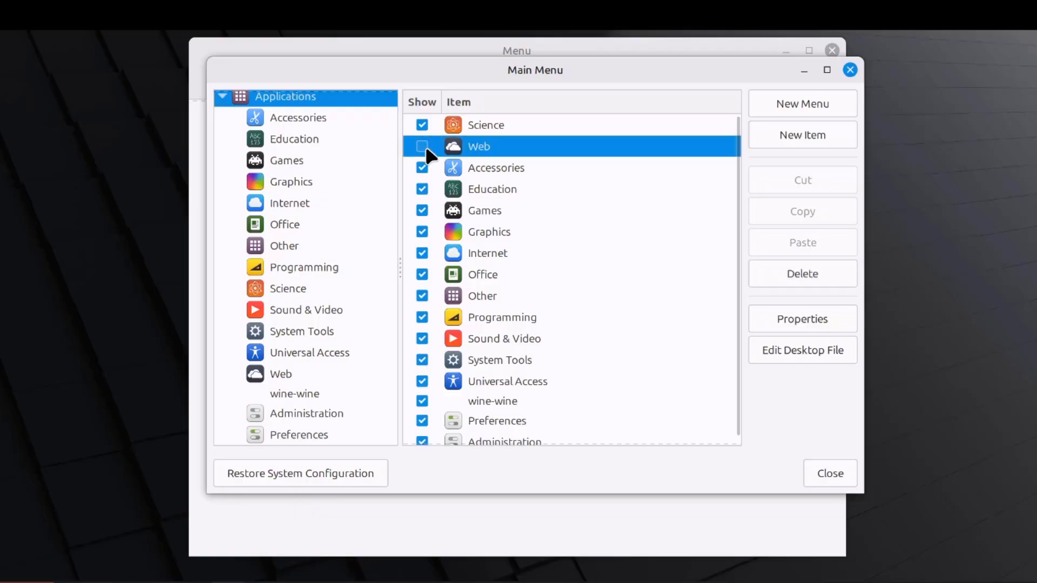
click(423, 168)
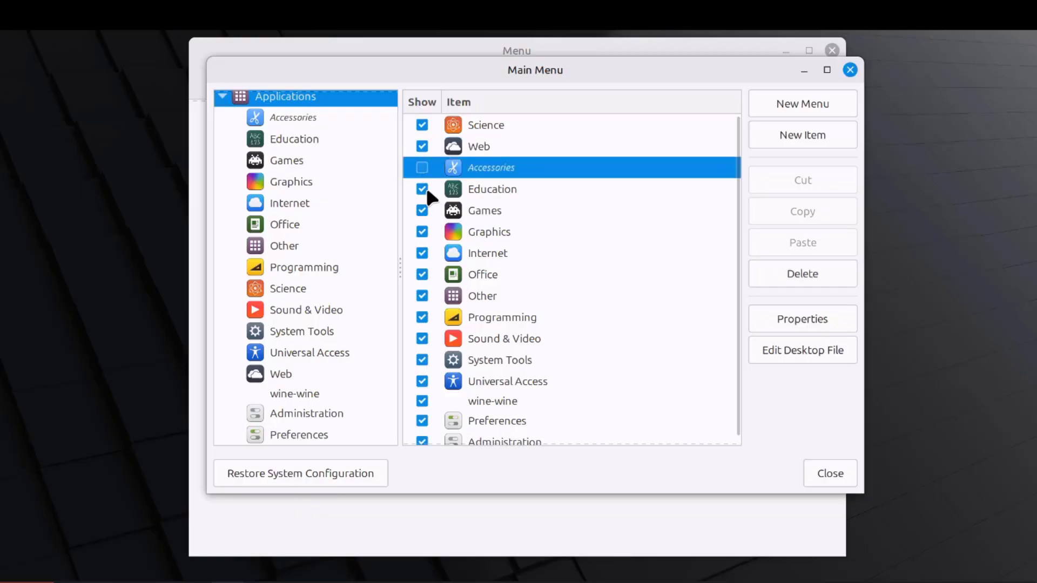
click(421, 168)
Browse the items of the Graphics and Internet categories in the menu editor
click(303, 182)
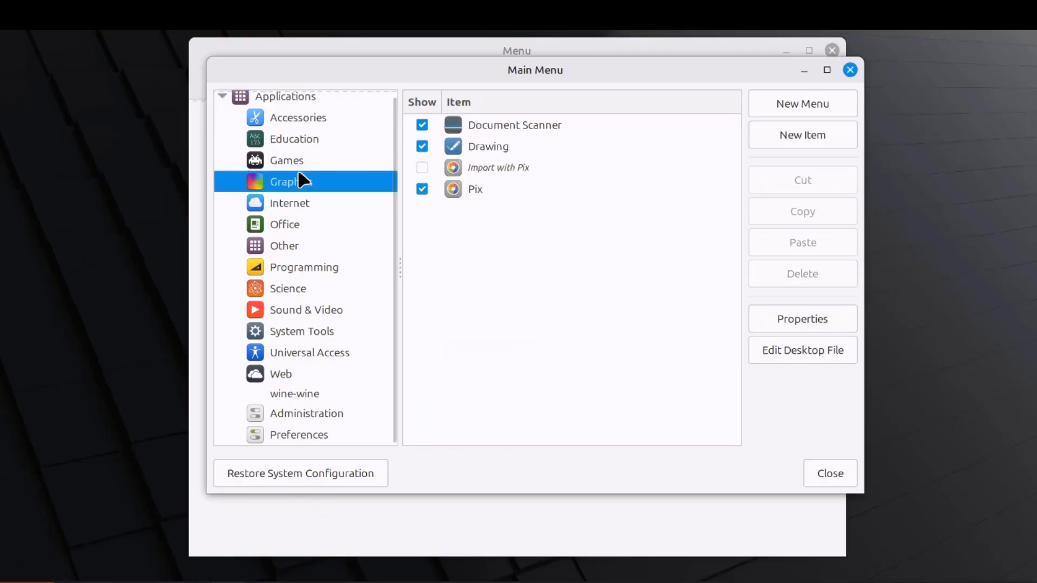
click(292, 208)
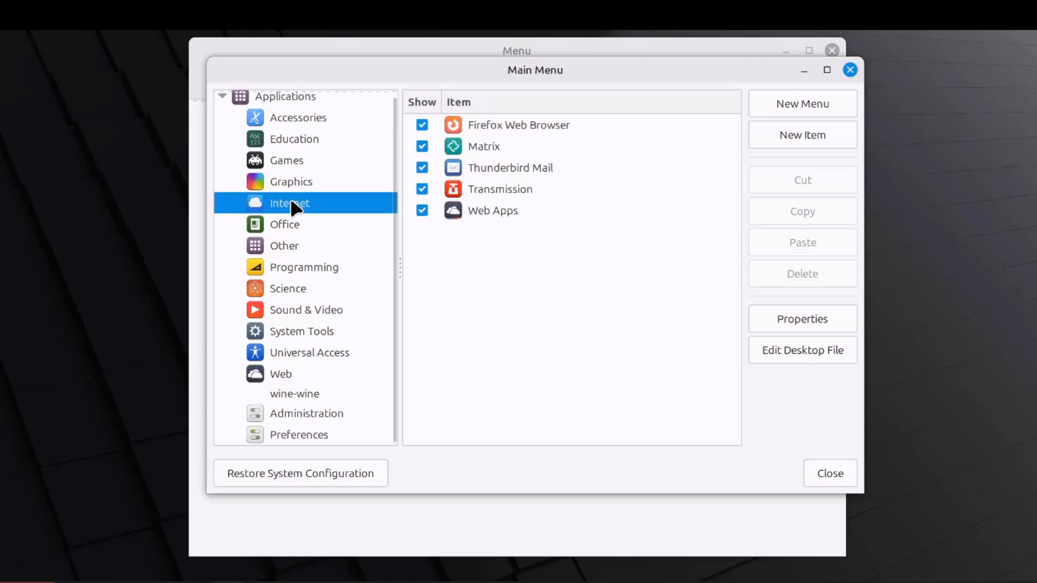
click(292, 106)
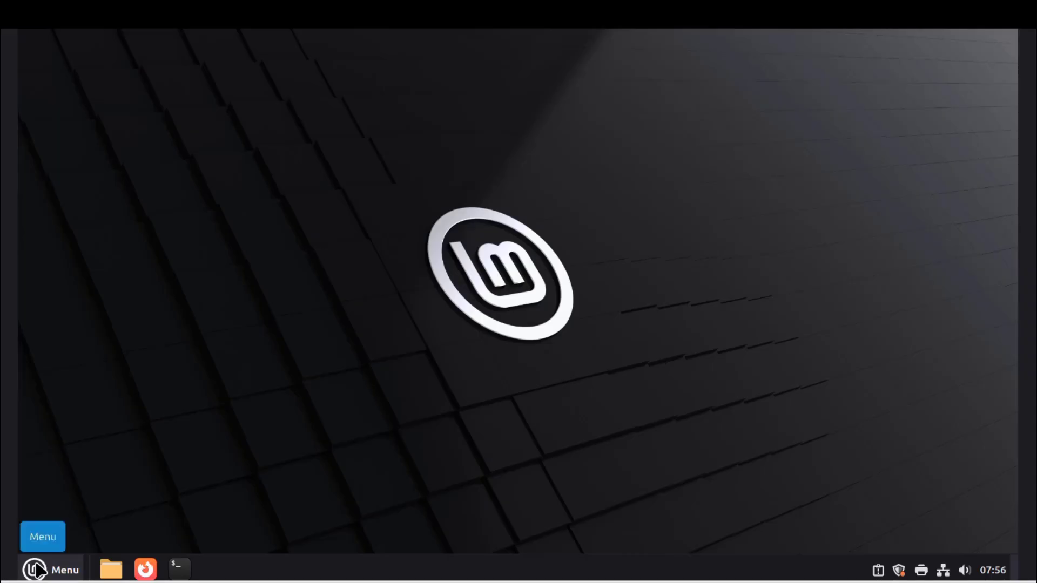
Search the application menu for "up" and launch the Update Manager
click(36, 568)
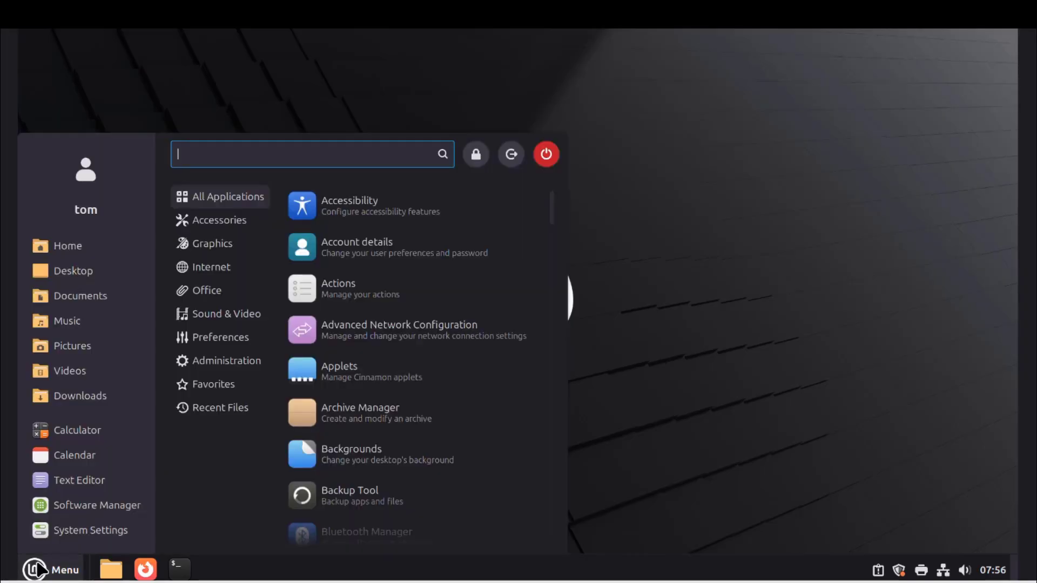
text(up)
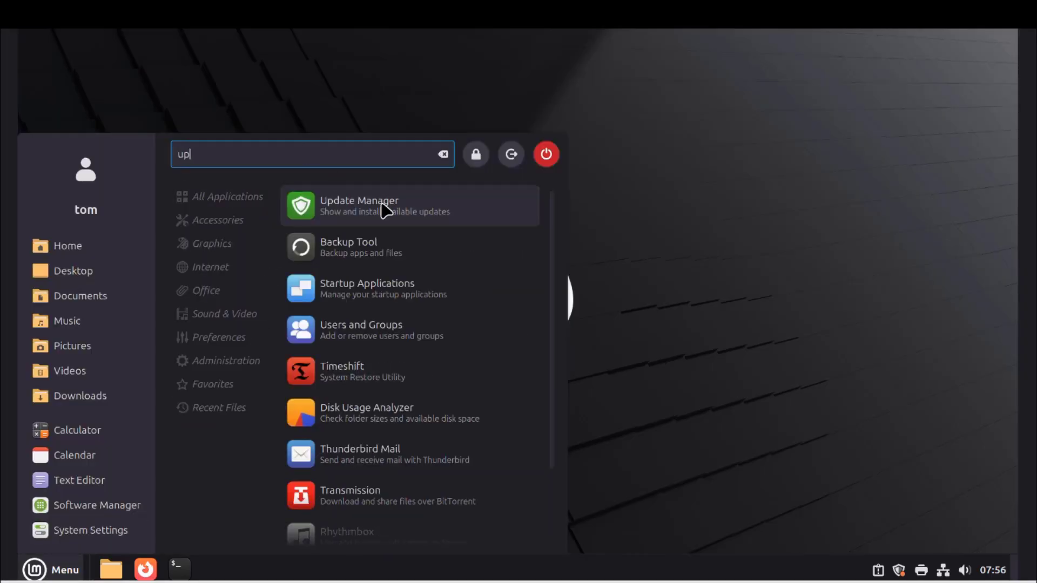
click(393, 210)
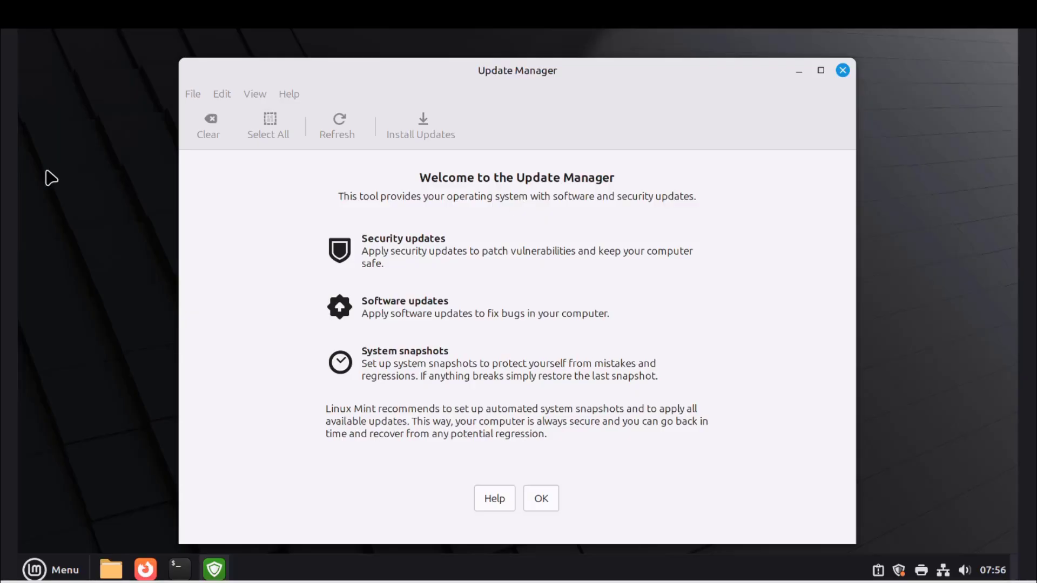
Accept the Update Manager's welcome page and apply its own update, authenticating with the account password
click(540, 500)
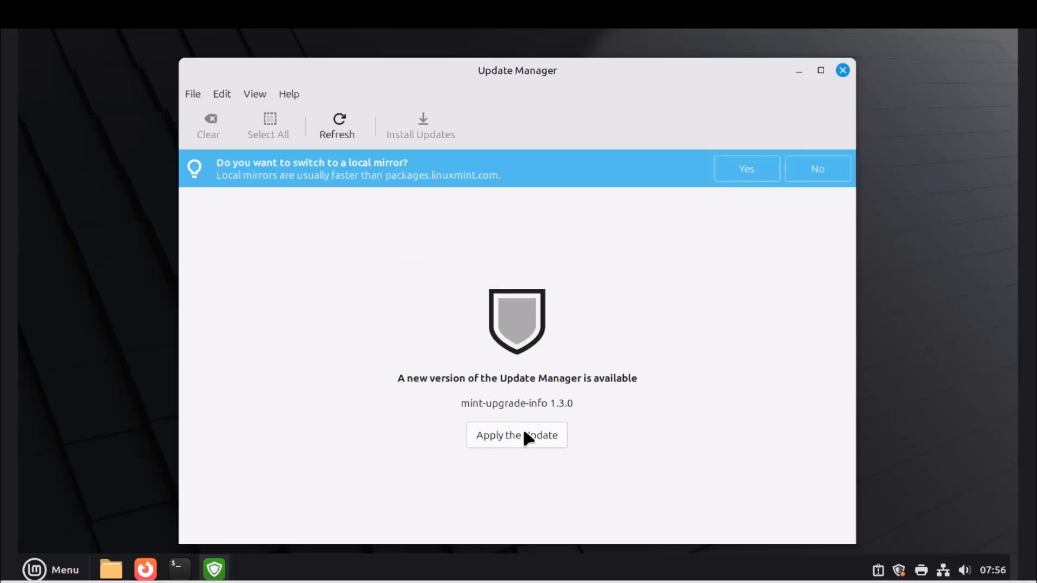
click(525, 433)
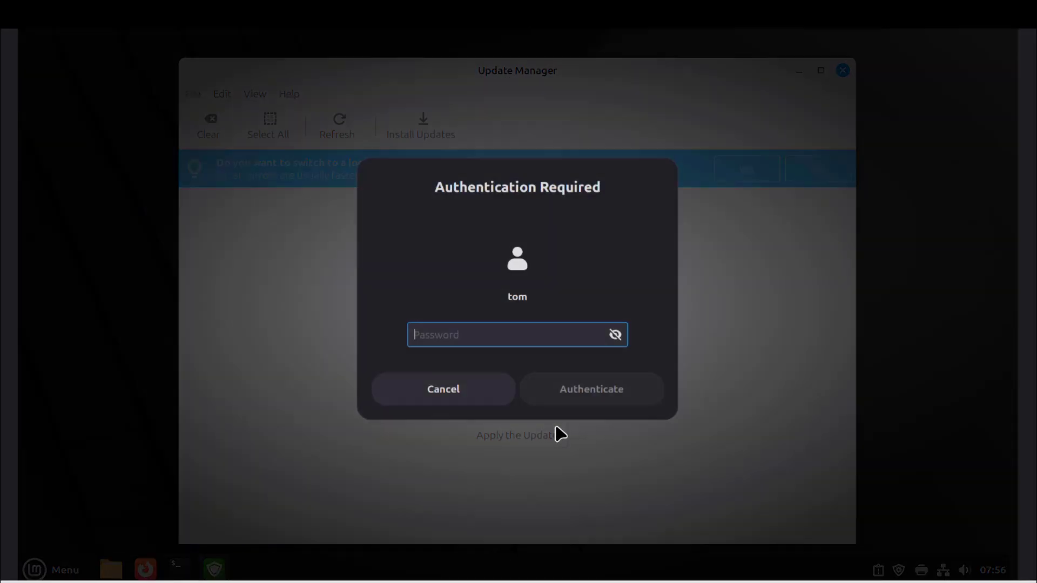
text(•••)
key(Return)
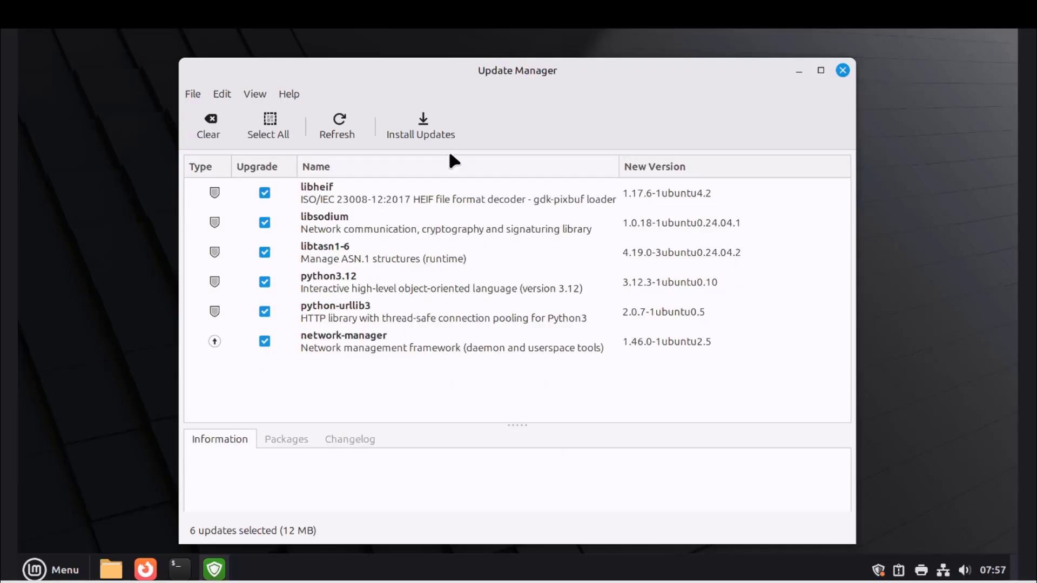
Install all the selected system updates, authenticating with the account password, and close the Update Manager
click(426, 129)
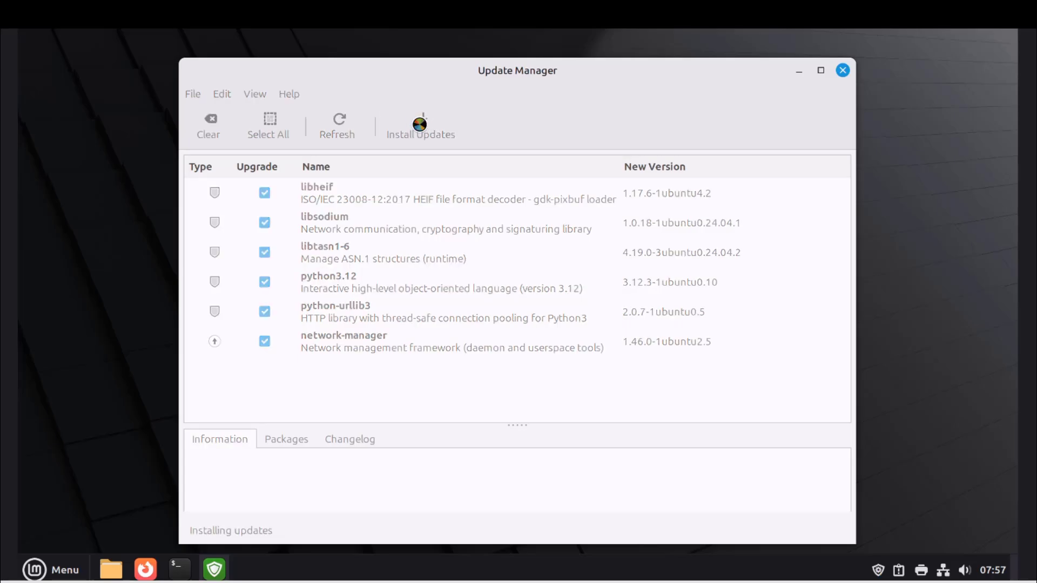
text(••)
key(Return)
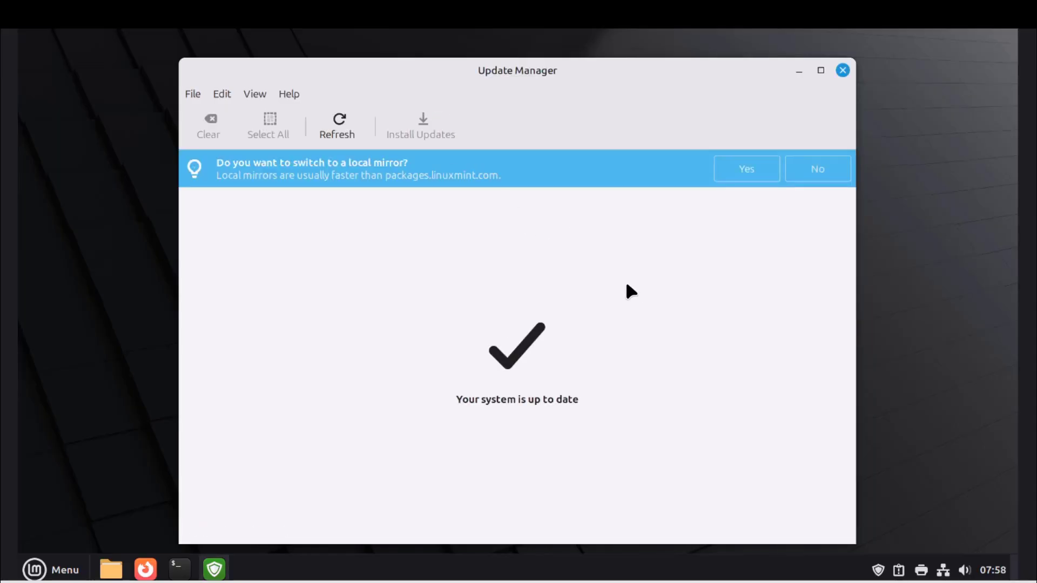
click(843, 70)
Open the Documents folder from the application menu and open a.pdf in the PDF viewer
key(super)
mouse_move(270, 319)
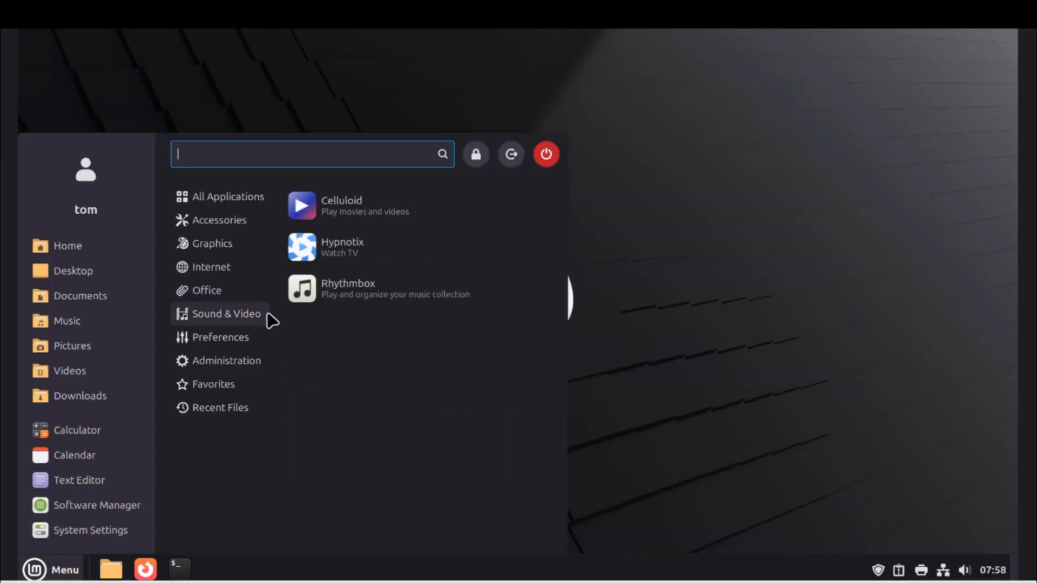
click(79, 296)
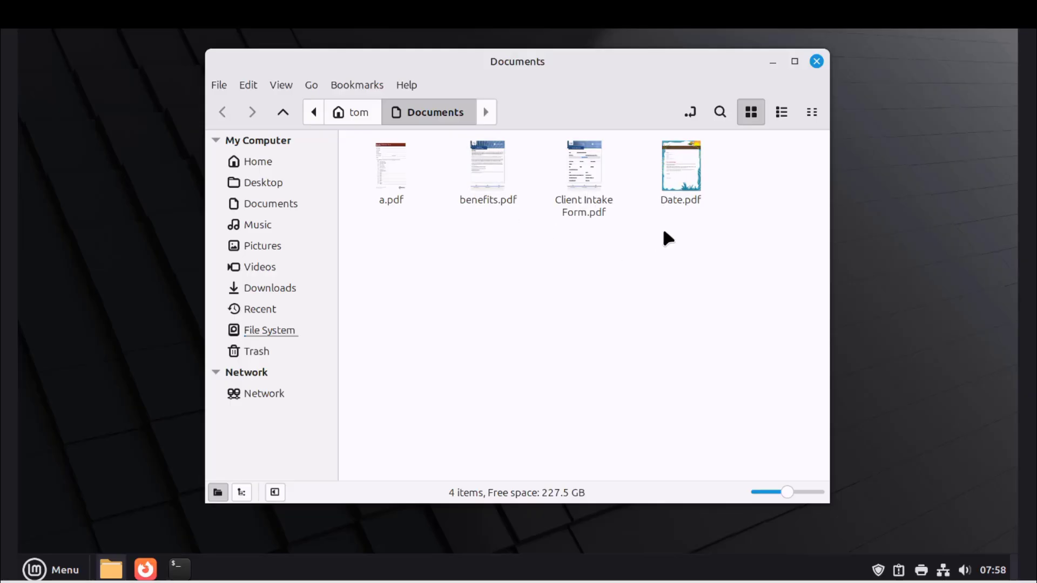
double_click(389, 175)
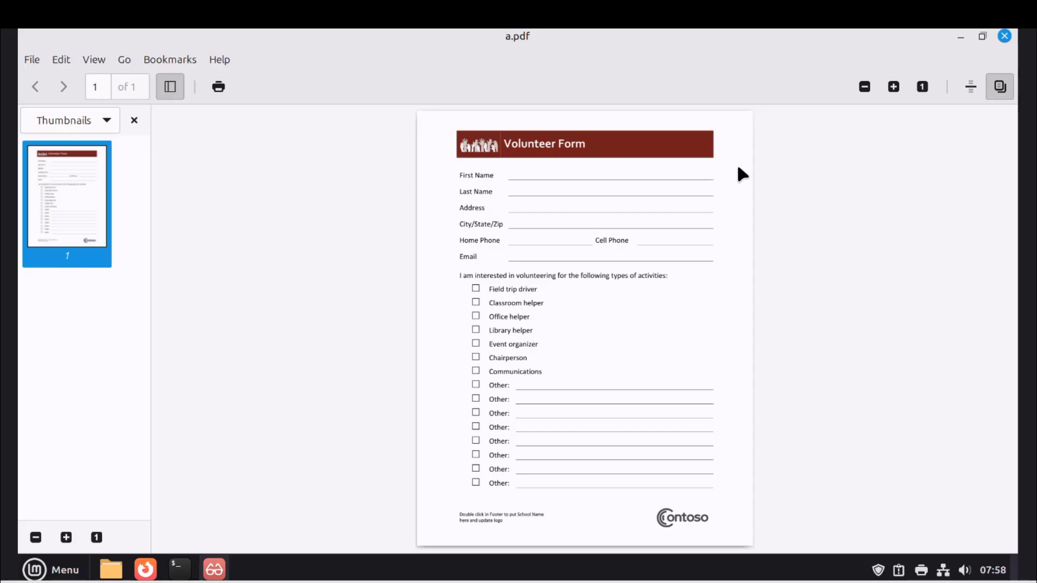
Try zooming a.pdf in and out, fit it to the page width, and return it to its original size
click(873, 89)
click(891, 96)
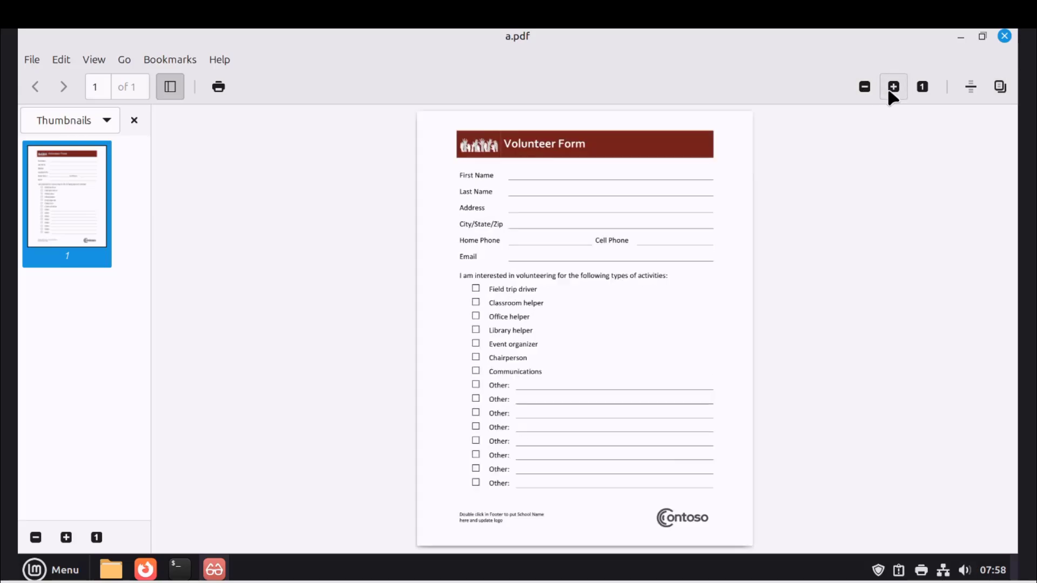
click(891, 96)
click(871, 95)
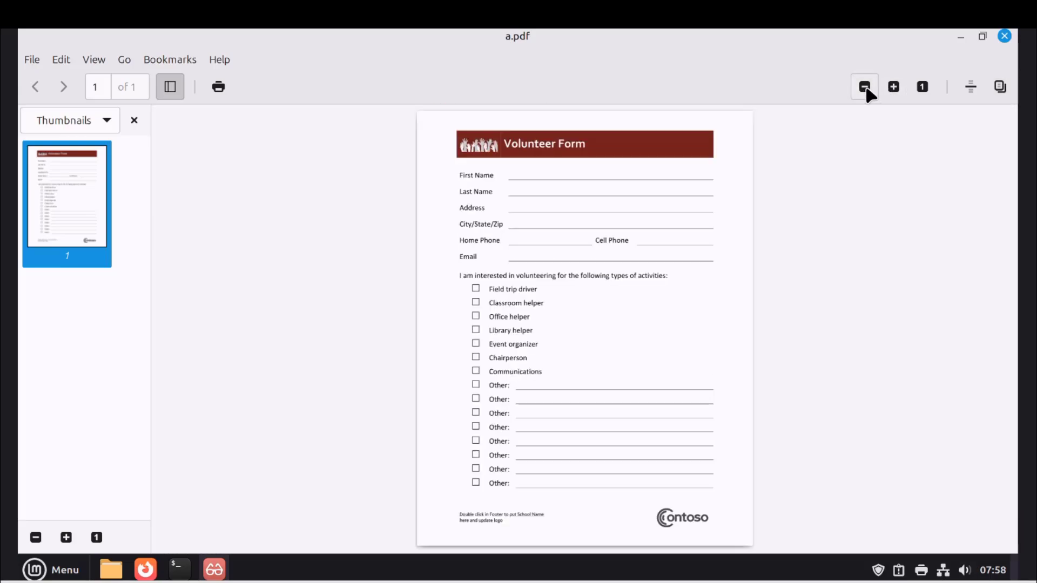
click(970, 87)
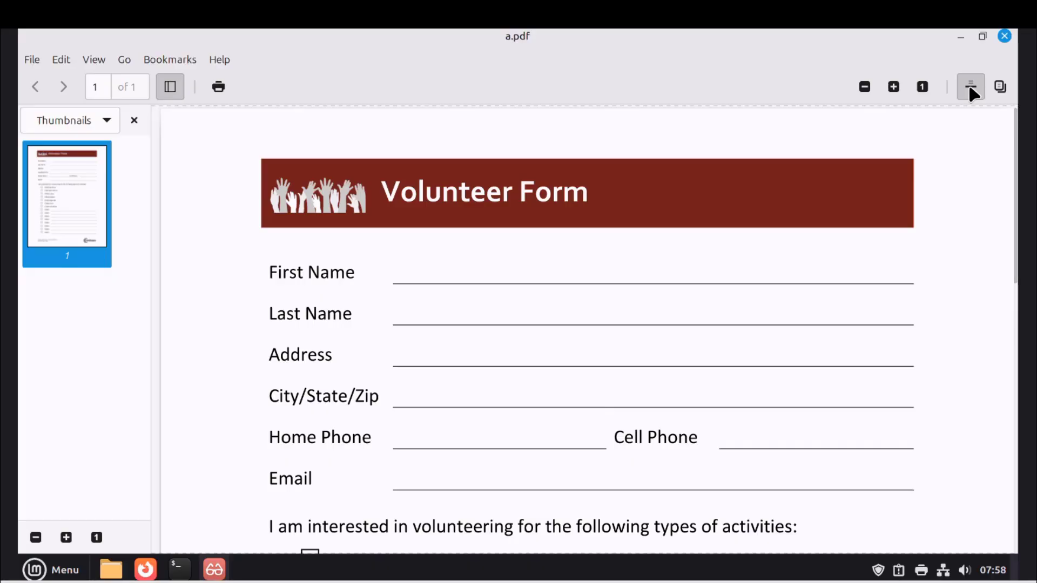
click(922, 87)
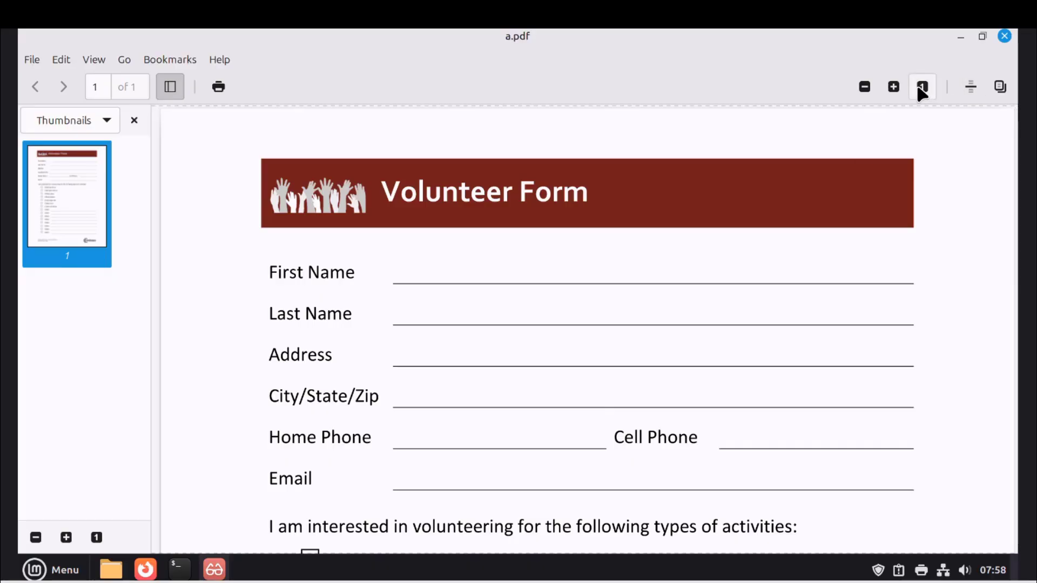
Examine the PDF viewer's available commands and its About information, and close the viewer
click(27, 58)
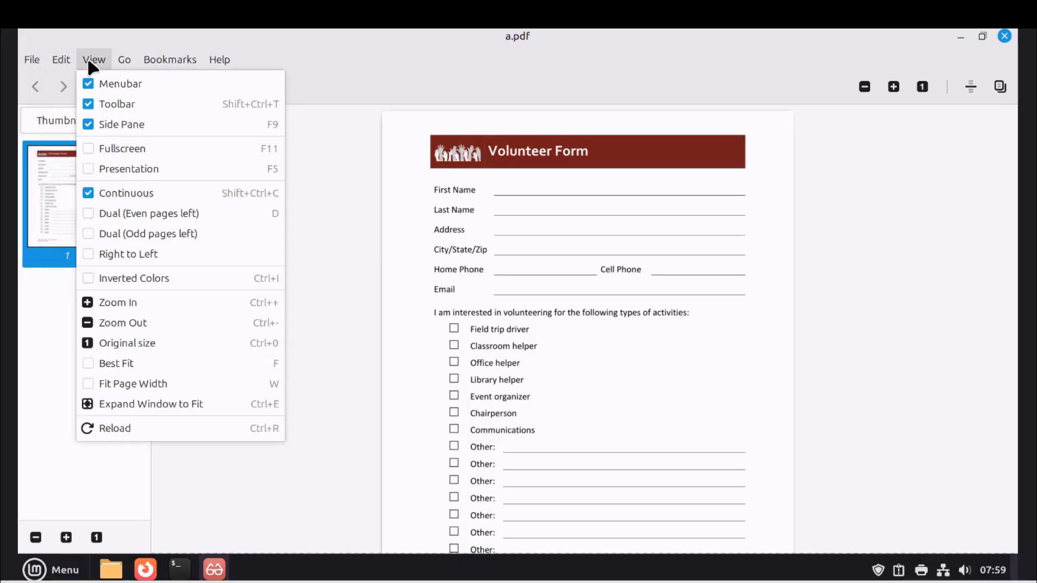
mouse_move(116, 64)
mouse_move(219, 57)
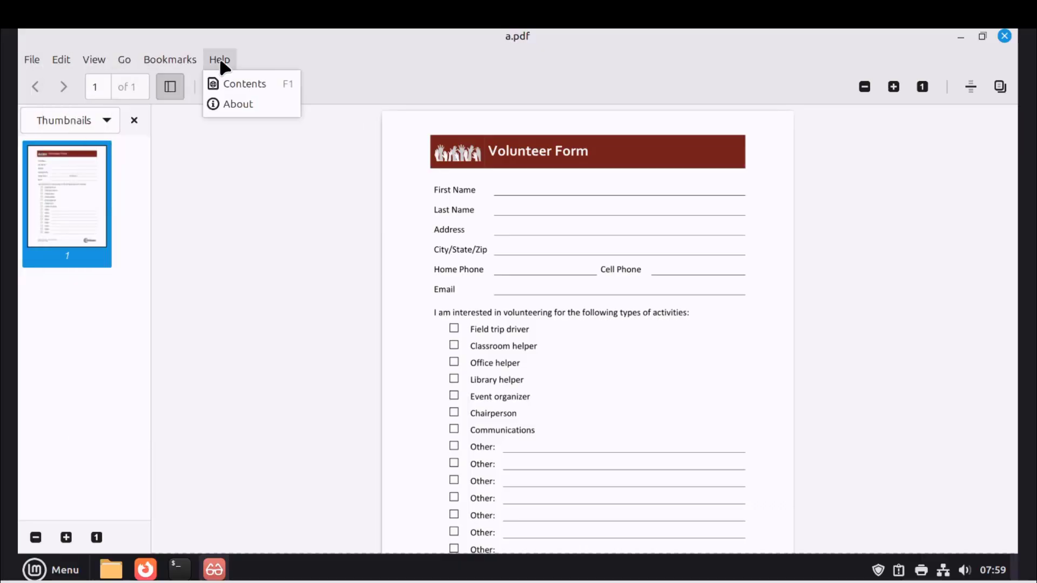
click(234, 104)
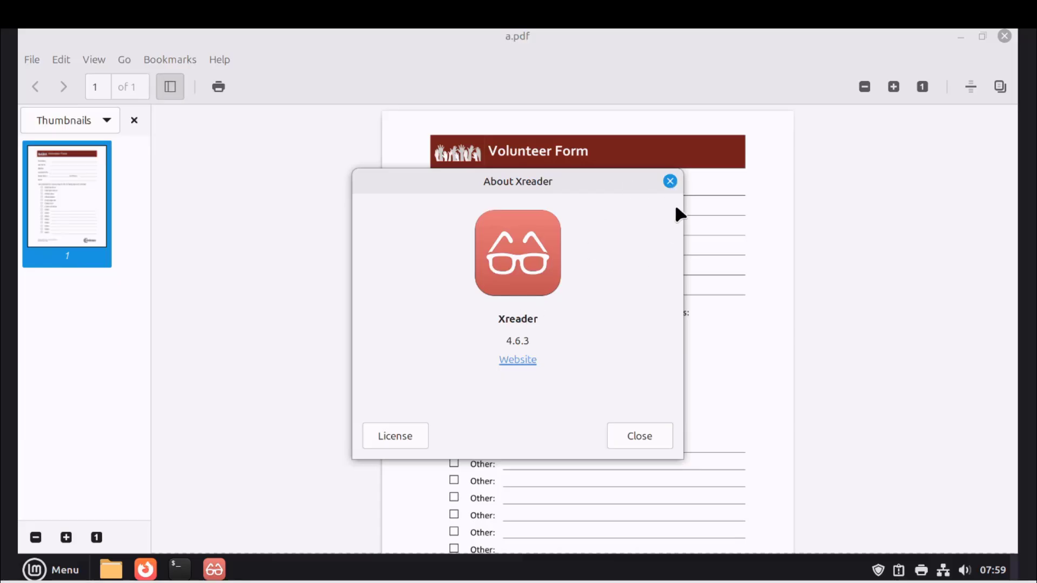
click(669, 181)
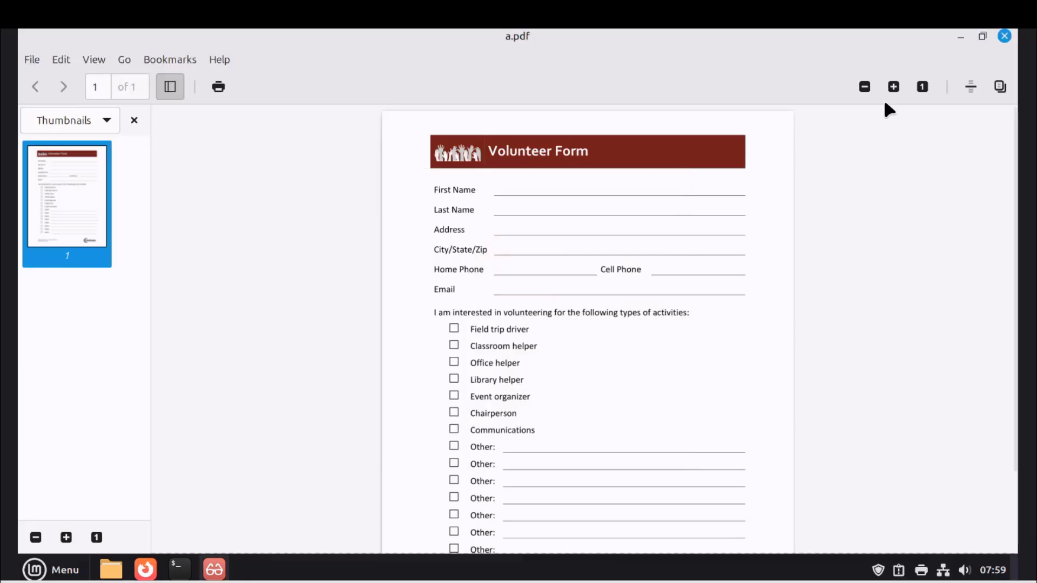
click(1005, 37)
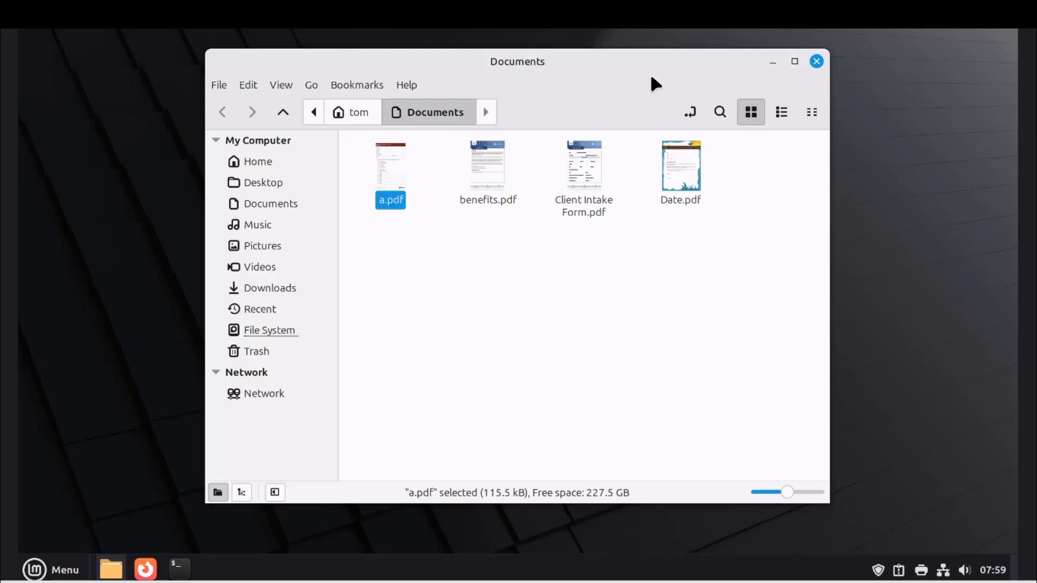
Search the Documents folder for file names matching "a" with regular expressions enabled
click(720, 111)
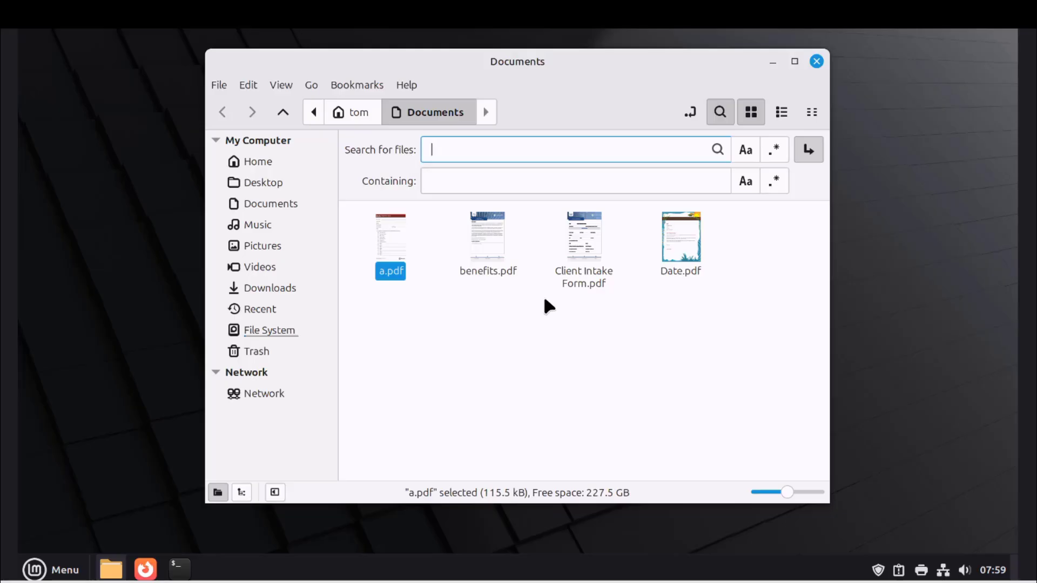
click(774, 150)
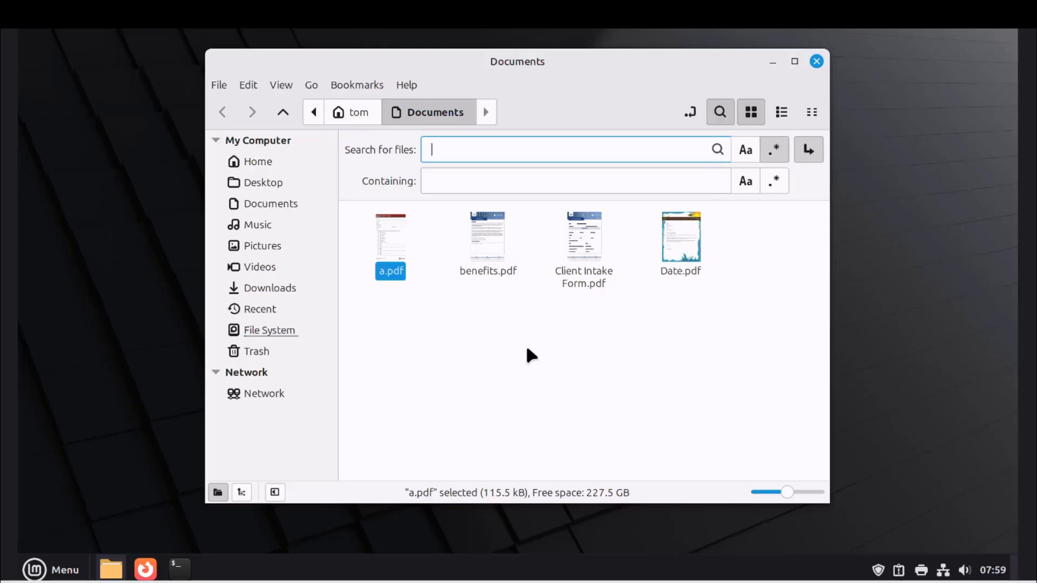
text(a)
click(718, 150)
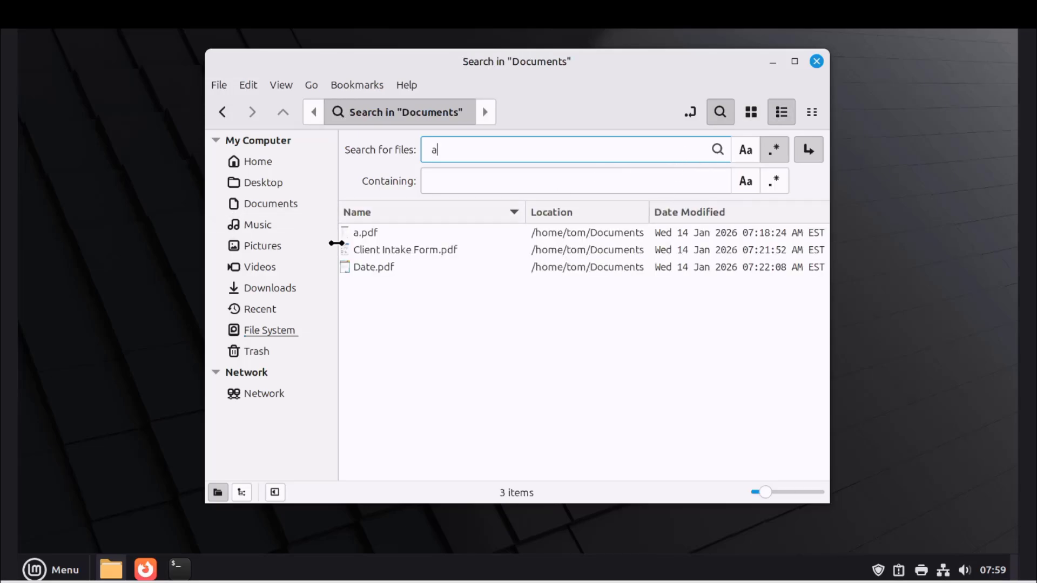
Compare the icon, list and compact views, closing the file search along the way and ending in icon view
click(745, 110)
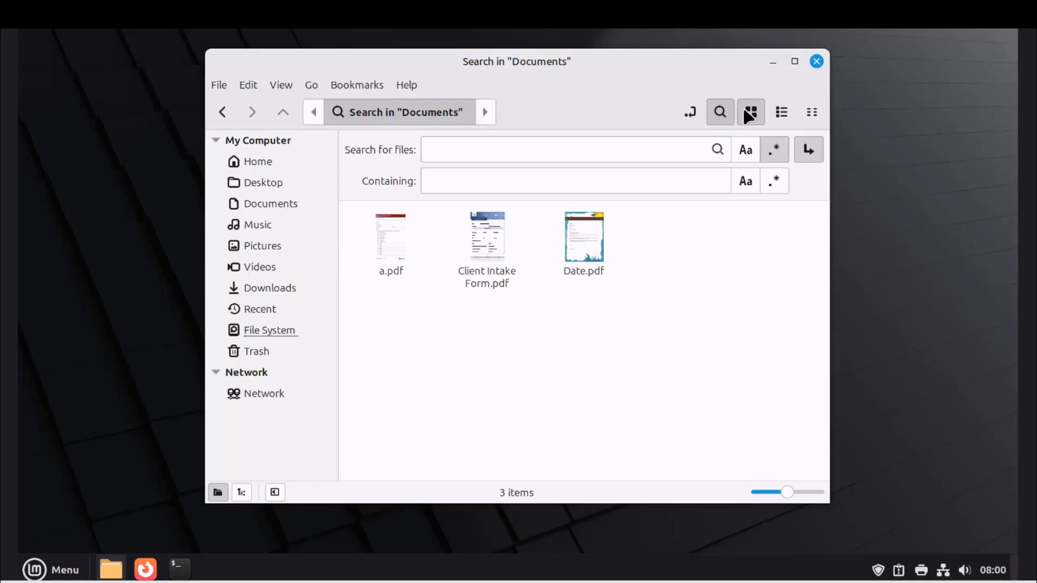
click(780, 115)
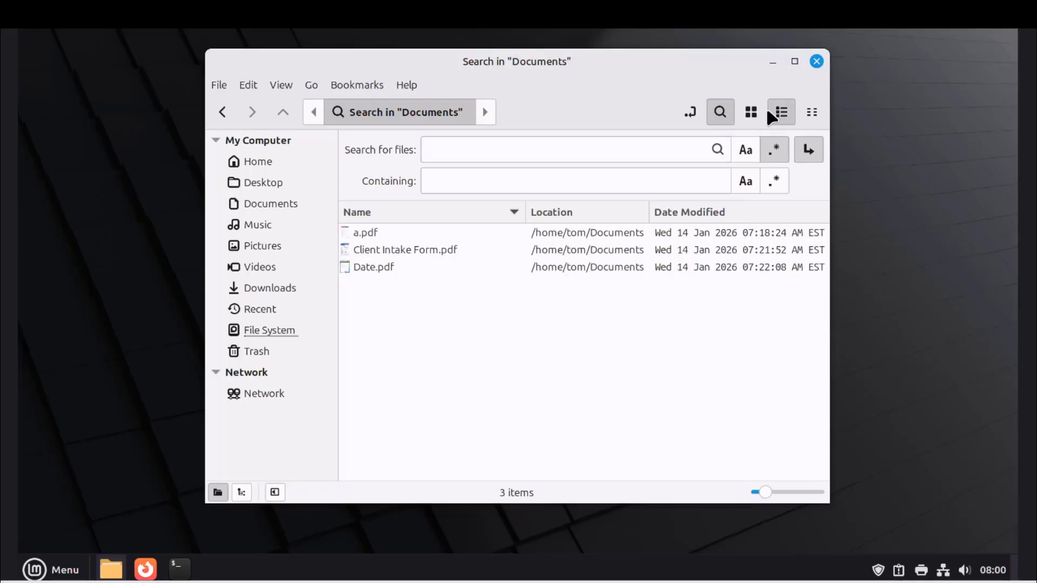
click(751, 112)
click(721, 110)
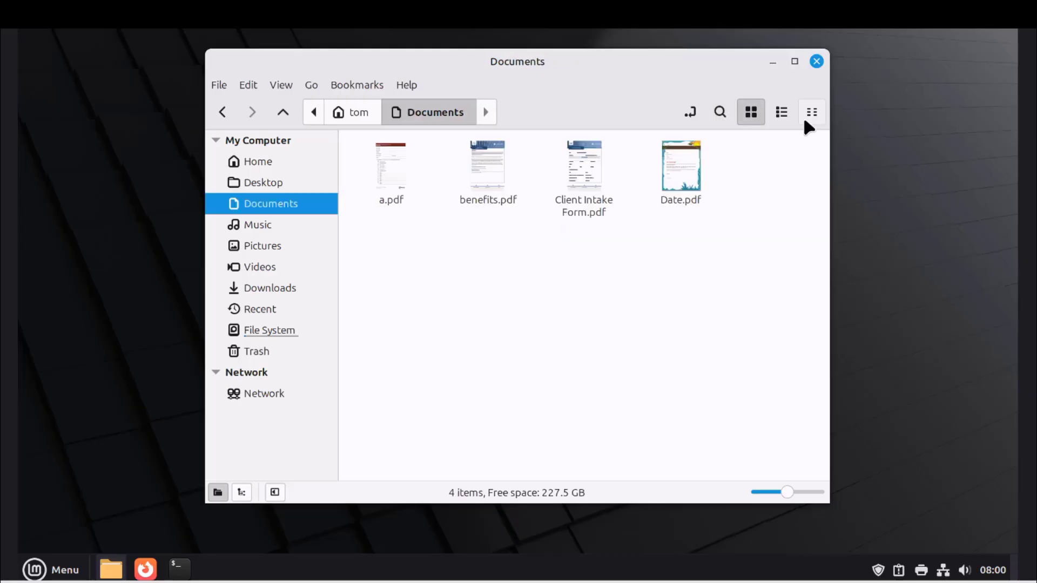
click(818, 119)
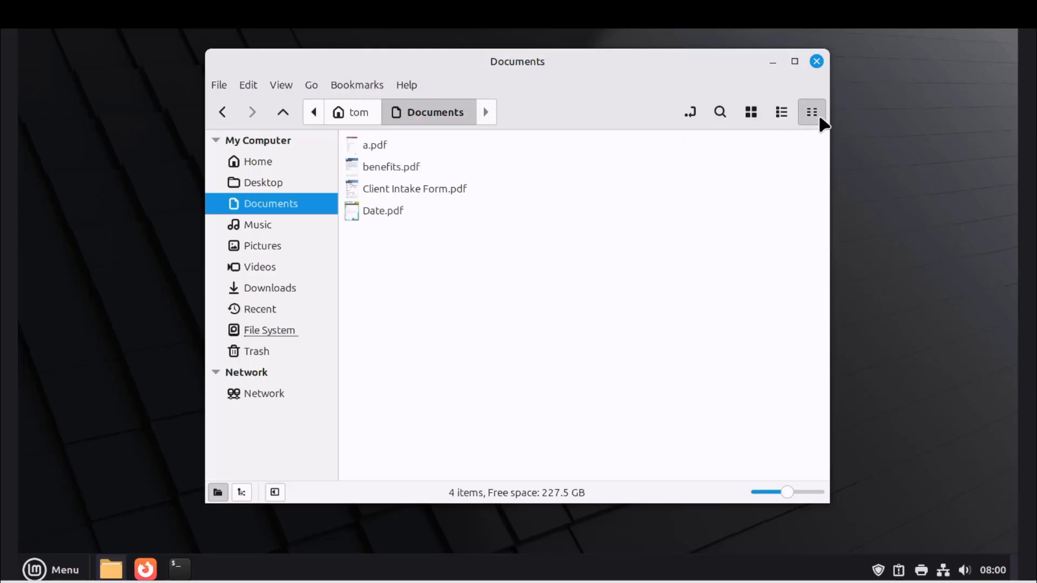
click(756, 111)
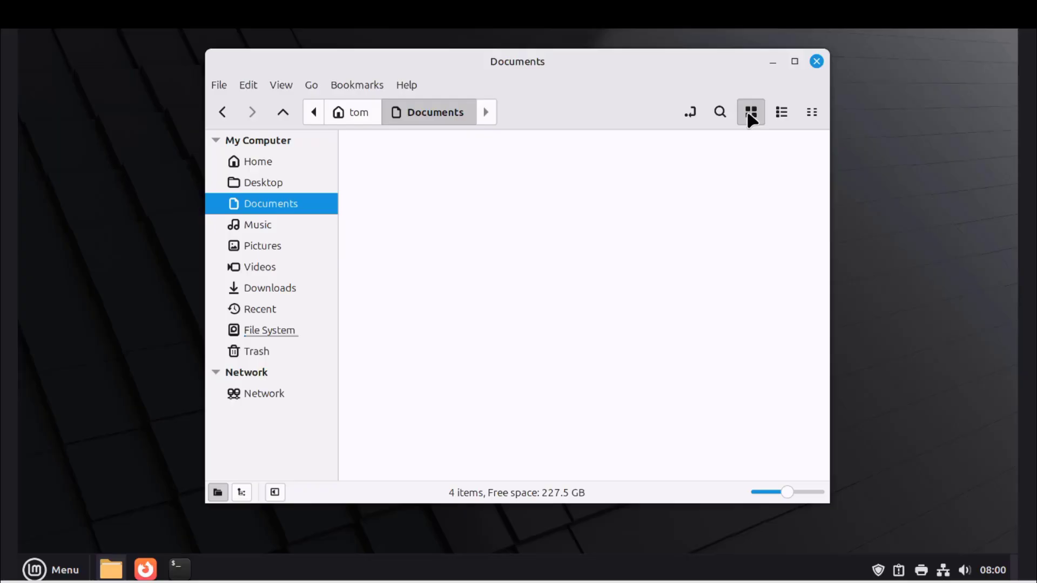
Open bird1.jpg from the Pictures folder and check the image viewer's About information
click(274, 245)
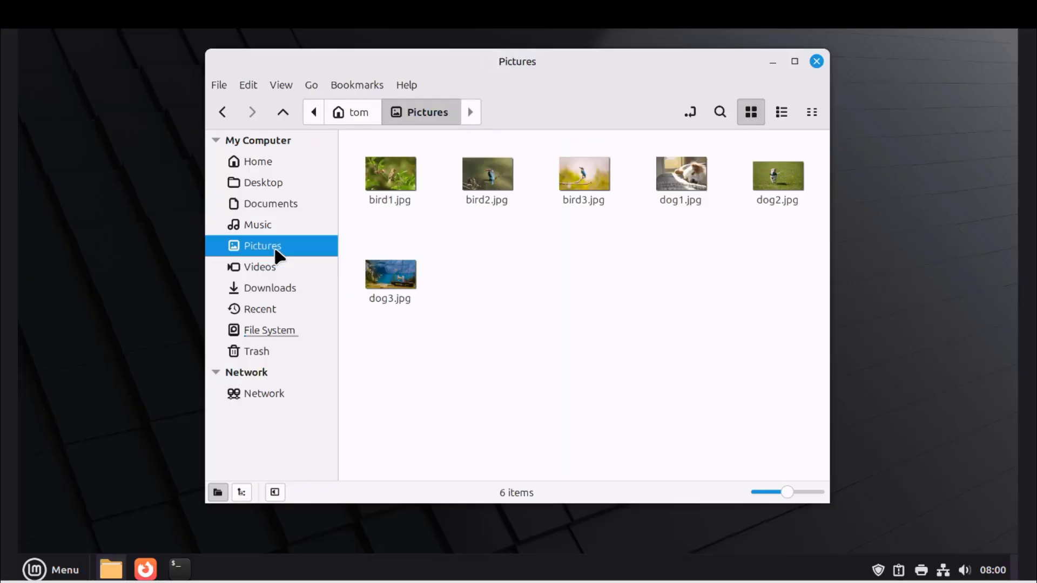
double_click(410, 182)
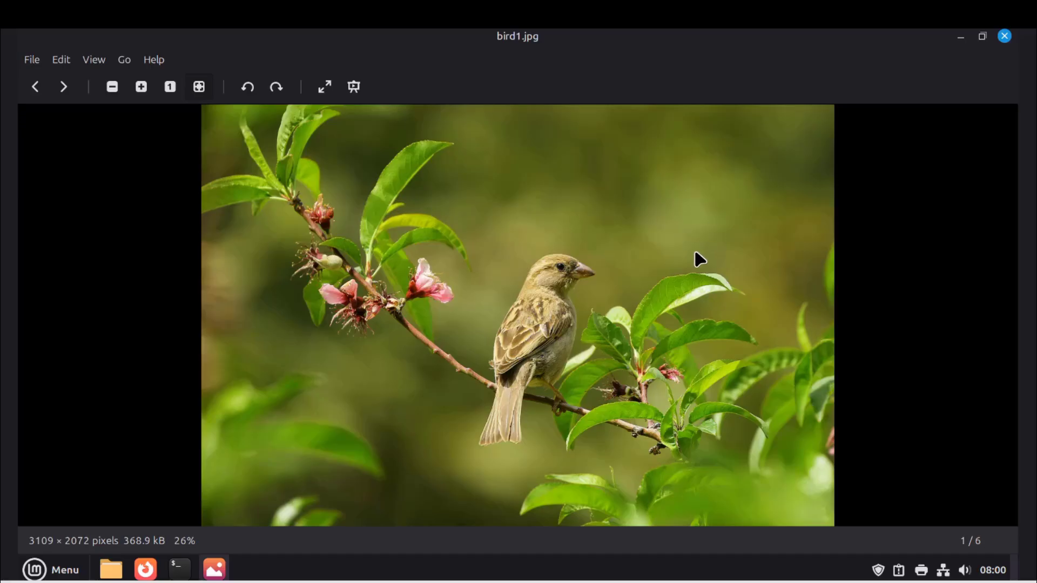
scroll(695, 255, down, 1)
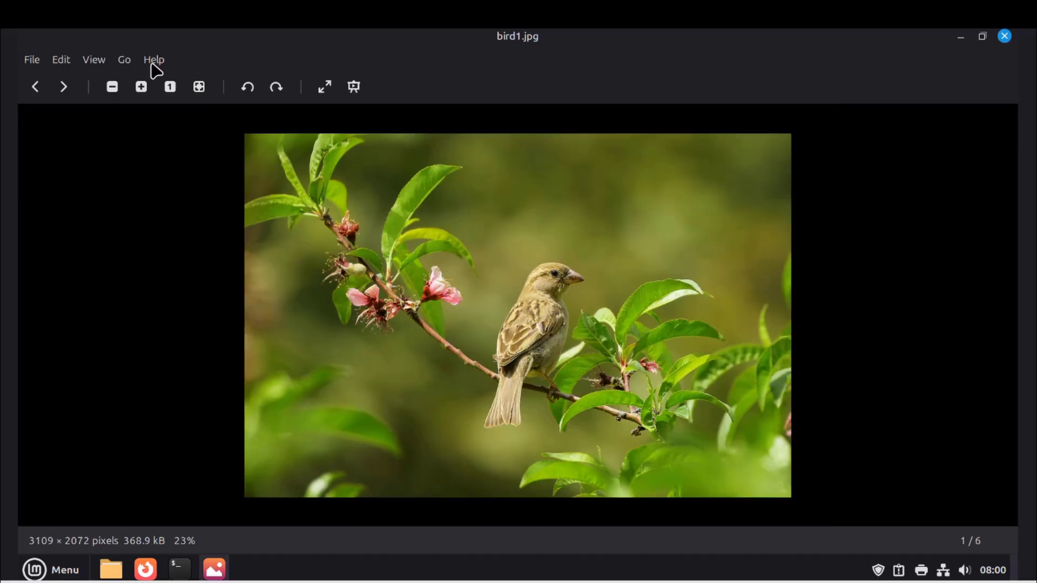
click(153, 60)
click(160, 104)
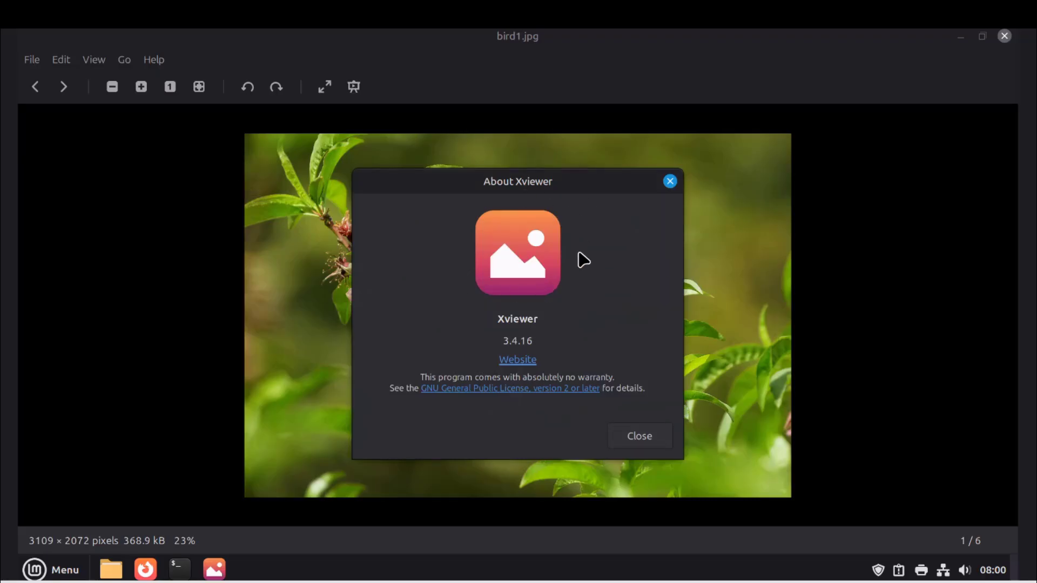
click(669, 181)
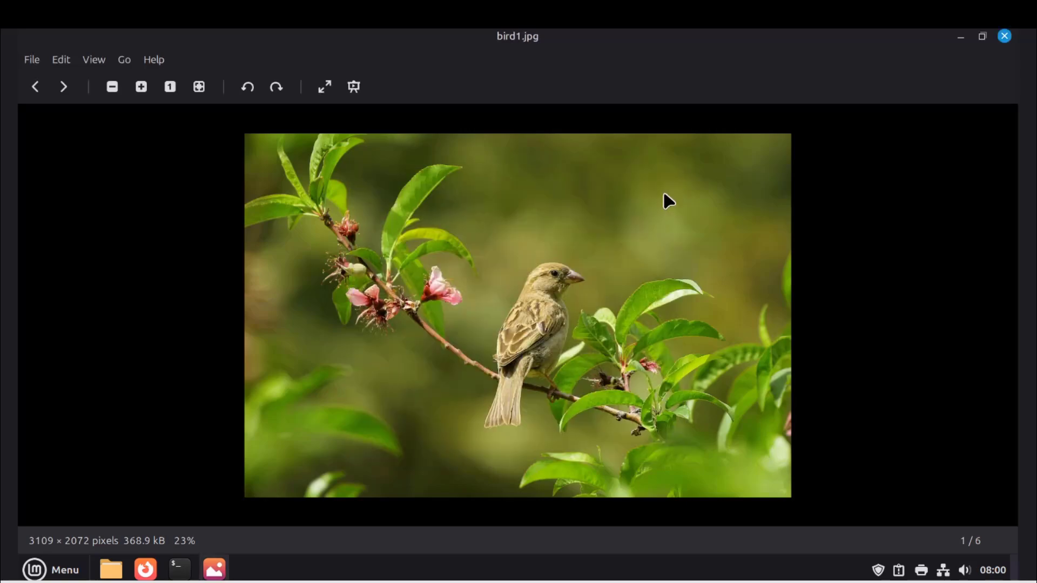
Rotate bird1.jpg clockwise four times through a full turn
click(286, 92)
click(286, 92)
click(286, 92)
click(286, 92)
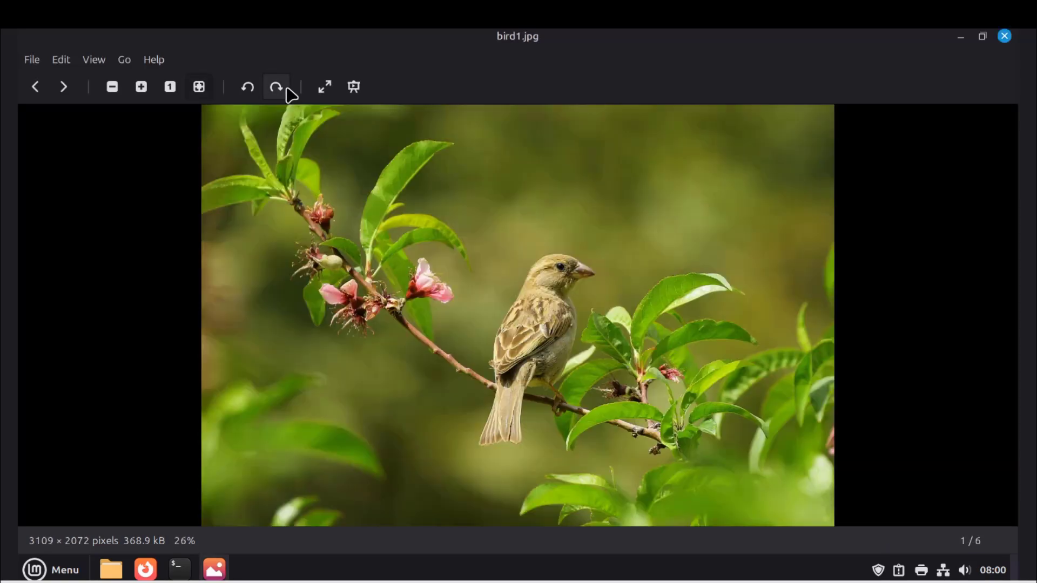
Examine the image viewer's file, editing and navigation commands, and close the viewer
click(112, 87)
click(32, 59)
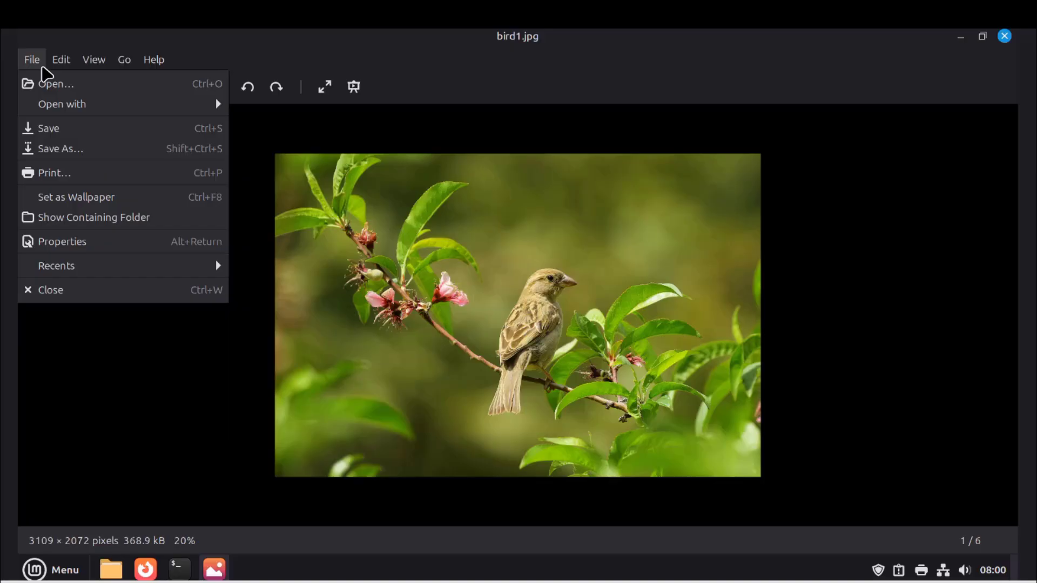
mouse_move(50, 65)
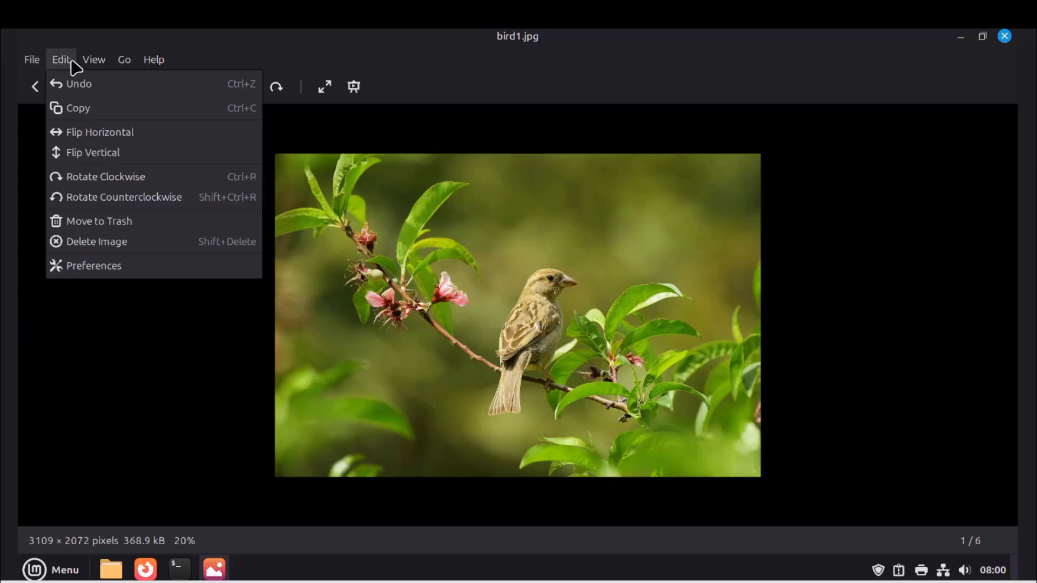
mouse_move(125, 62)
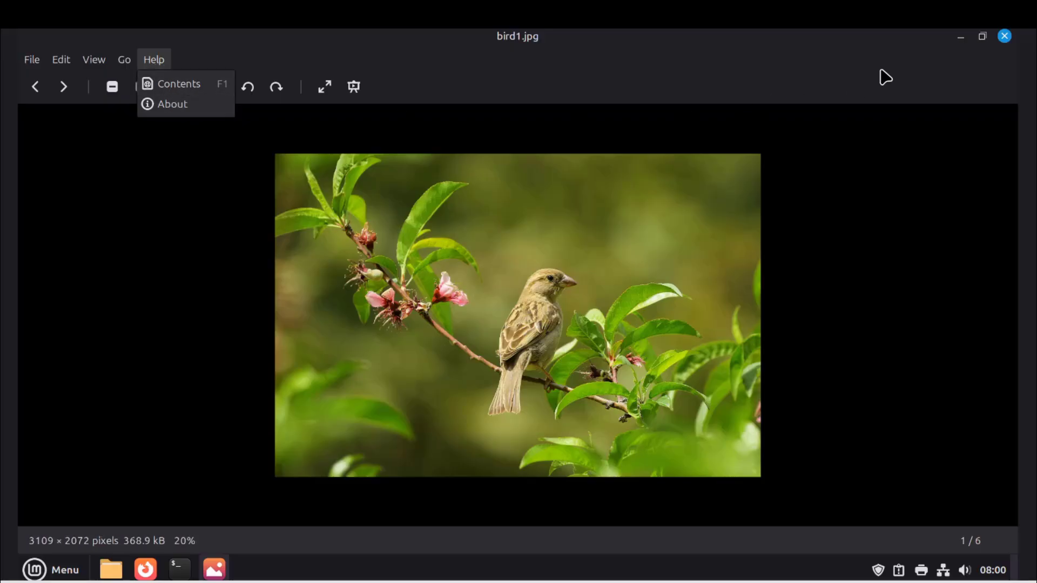
click(1006, 36)
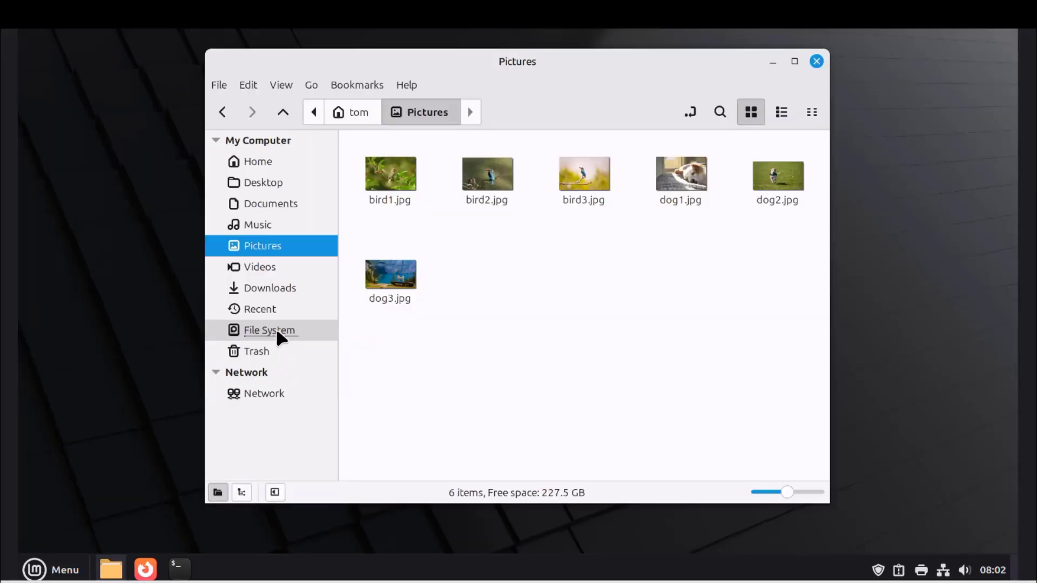
Examine the folders at the root of the file system and open the file search there
click(276, 328)
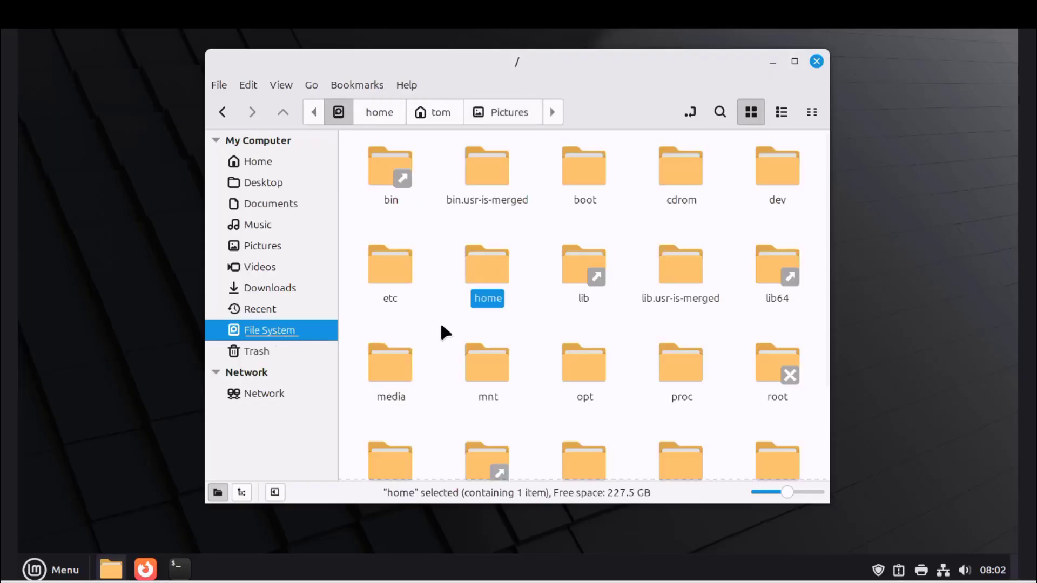
scroll(681, 321, down, 3)
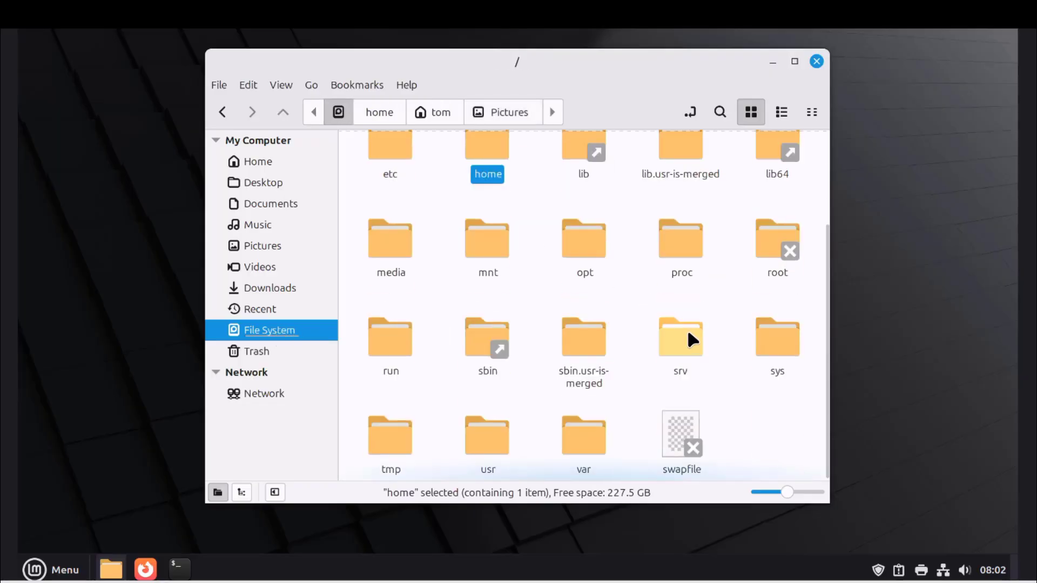
scroll(688, 329, up, 3)
key(ctrl+f)
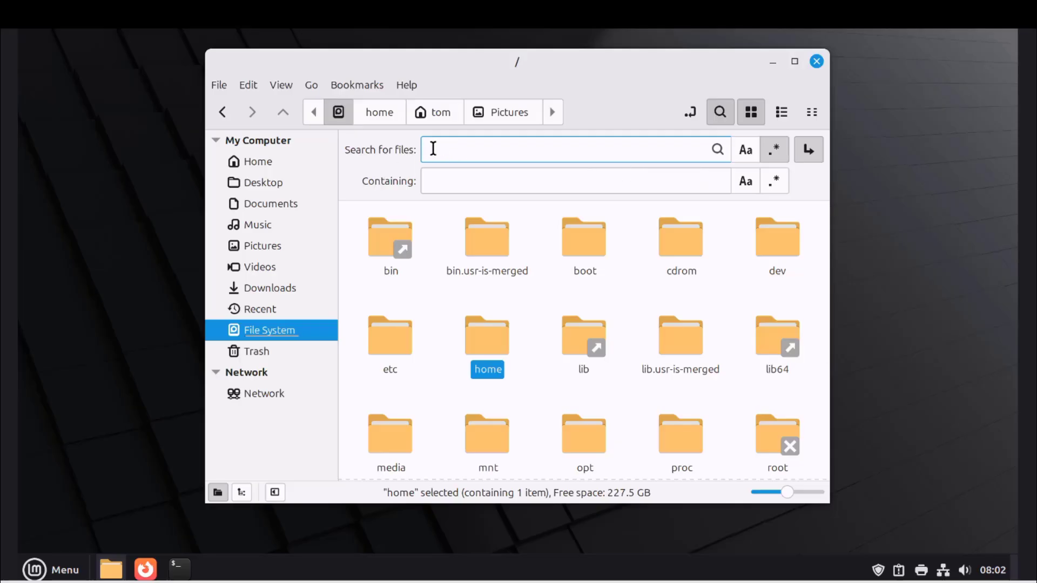
Go to the home folder and check the file manager's About information
click(432, 112)
click(410, 85)
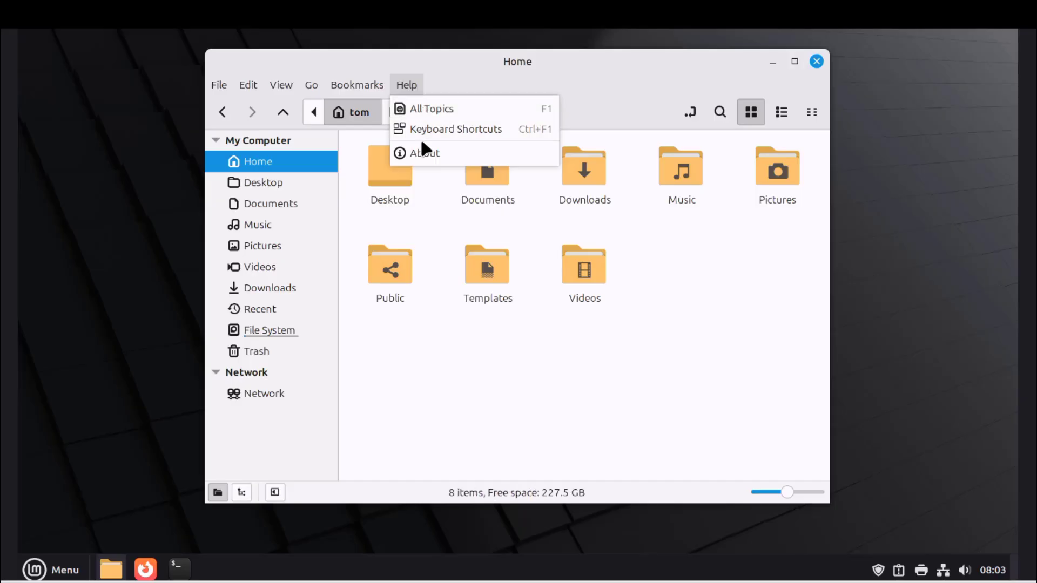
click(424, 152)
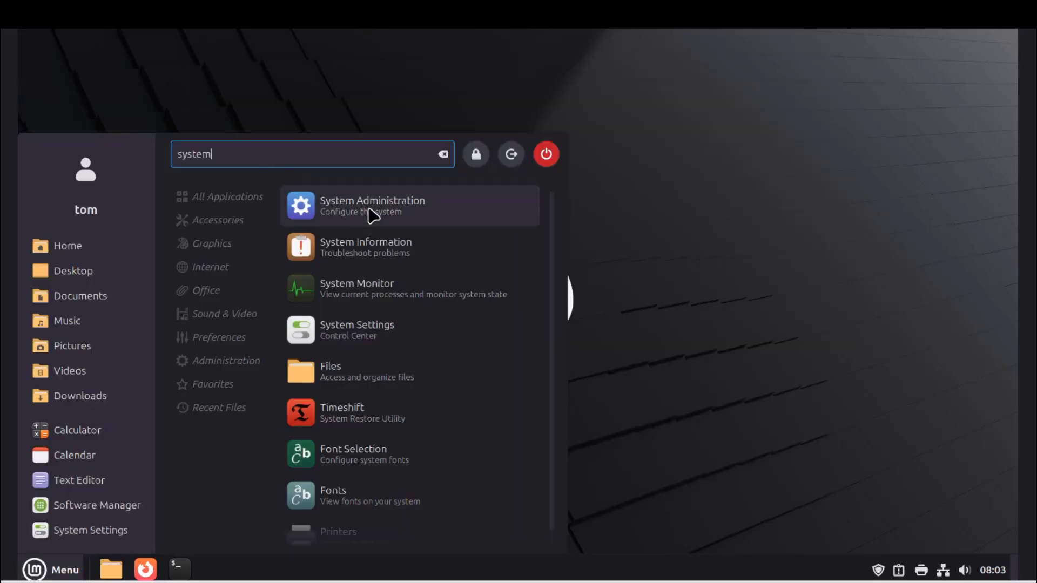
Open System Administration from the application search results and authenticate with the account password
click(373, 214)
text(***)
key(Return)
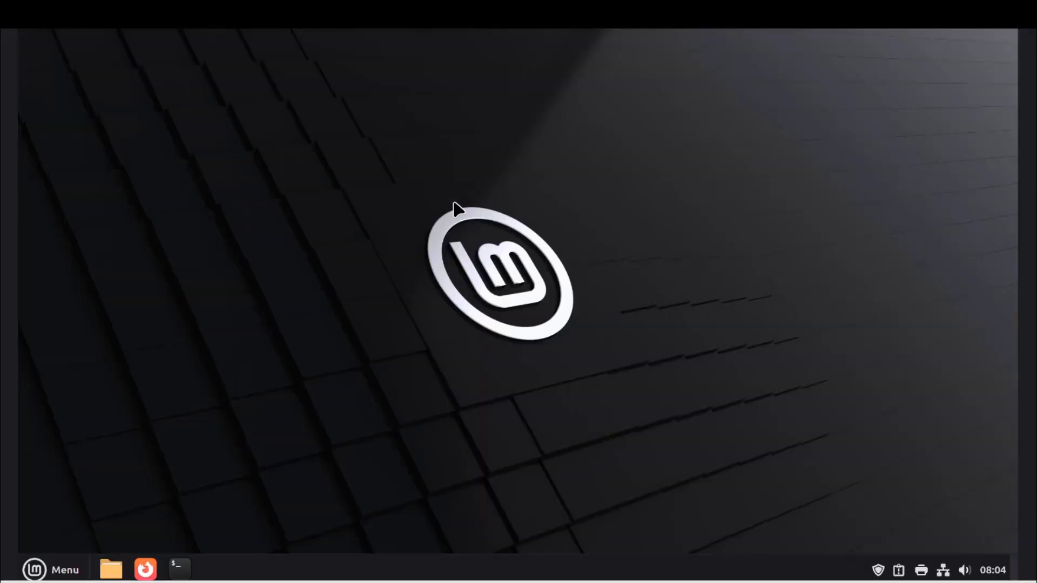
drag(432, 72, 471, 88)
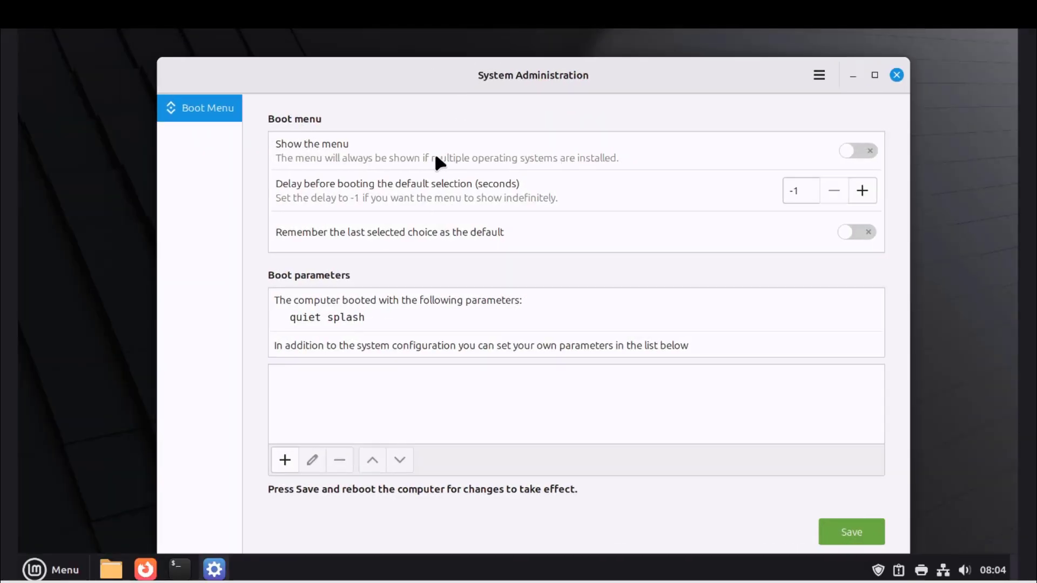
Try the switch for showing the boot menu, and open the boot argument entry form, cancelling it without adding anything
click(869, 153)
click(281, 461)
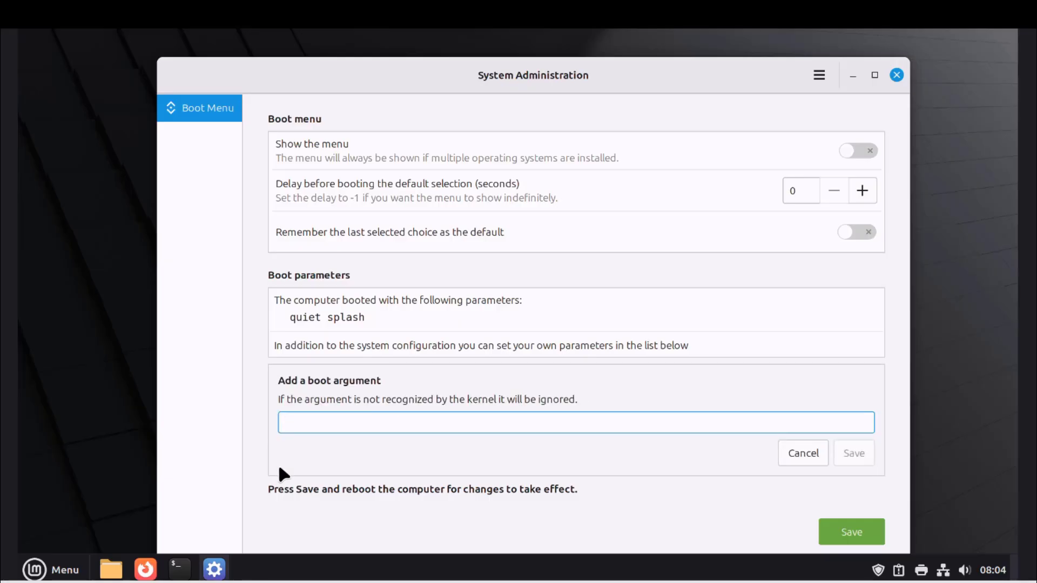
click(786, 449)
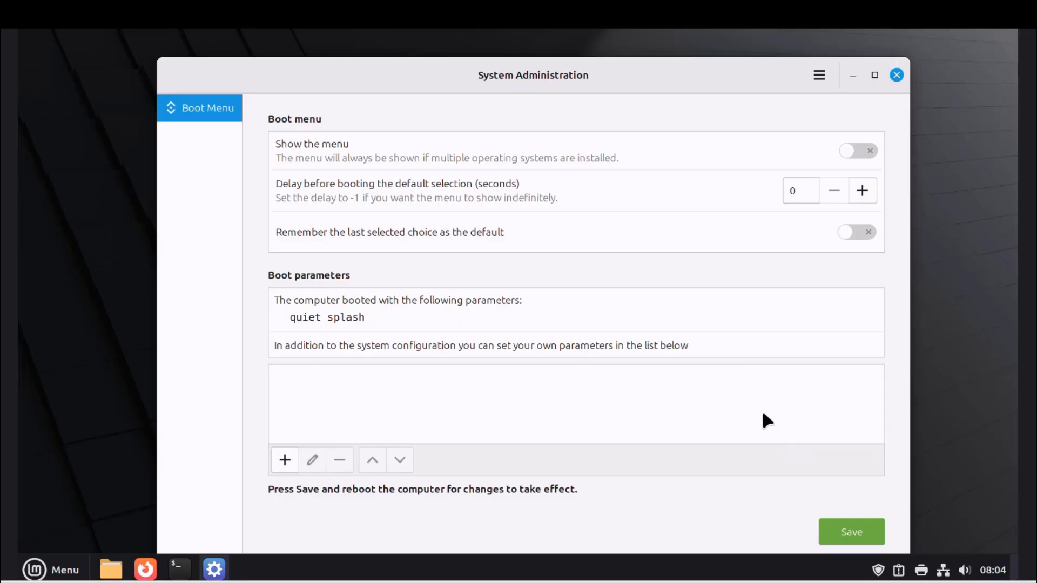
Check the About information of System Administration and quit it without saving
click(817, 76)
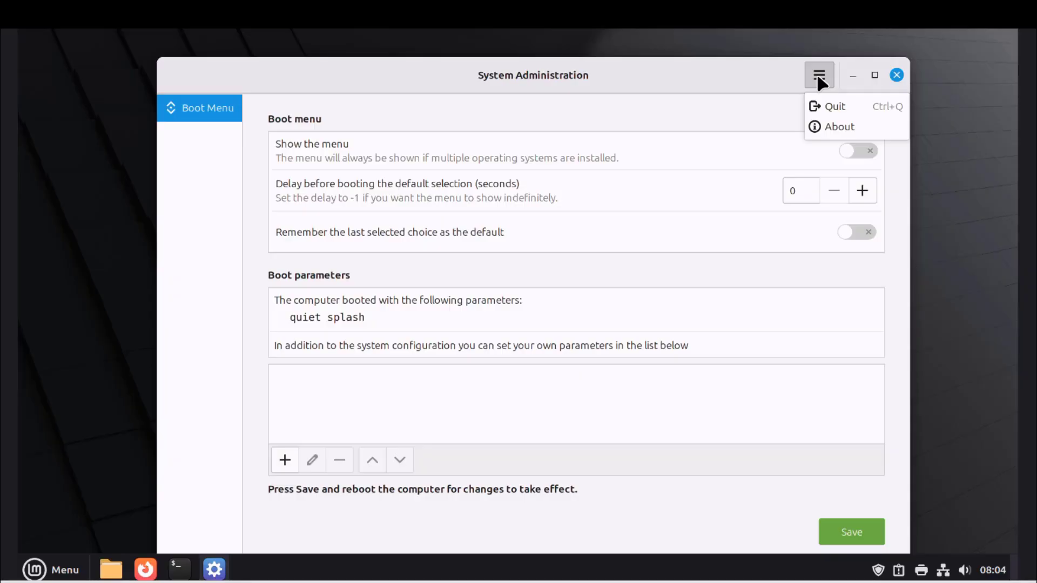
click(833, 128)
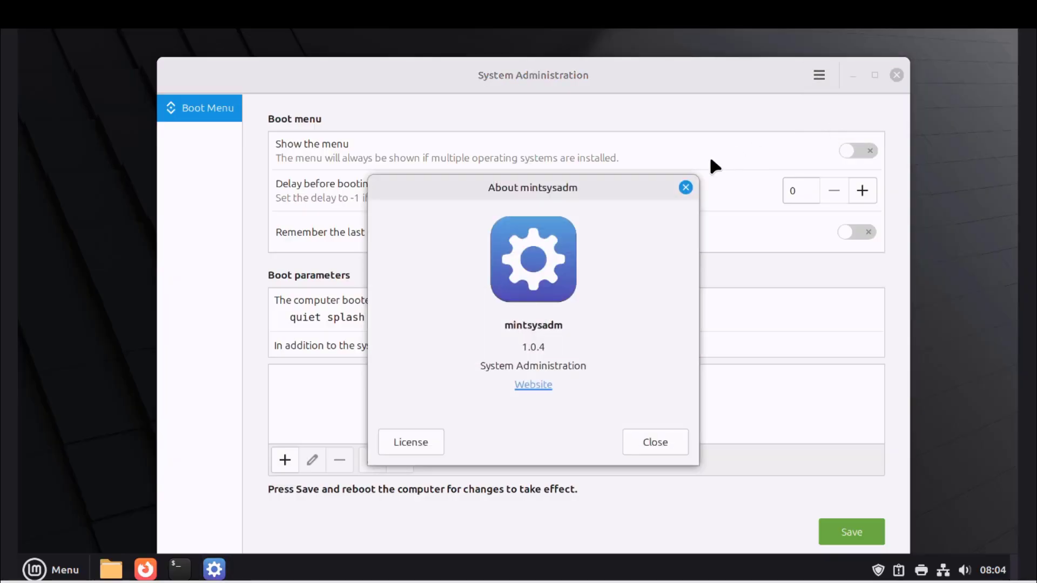
click(683, 188)
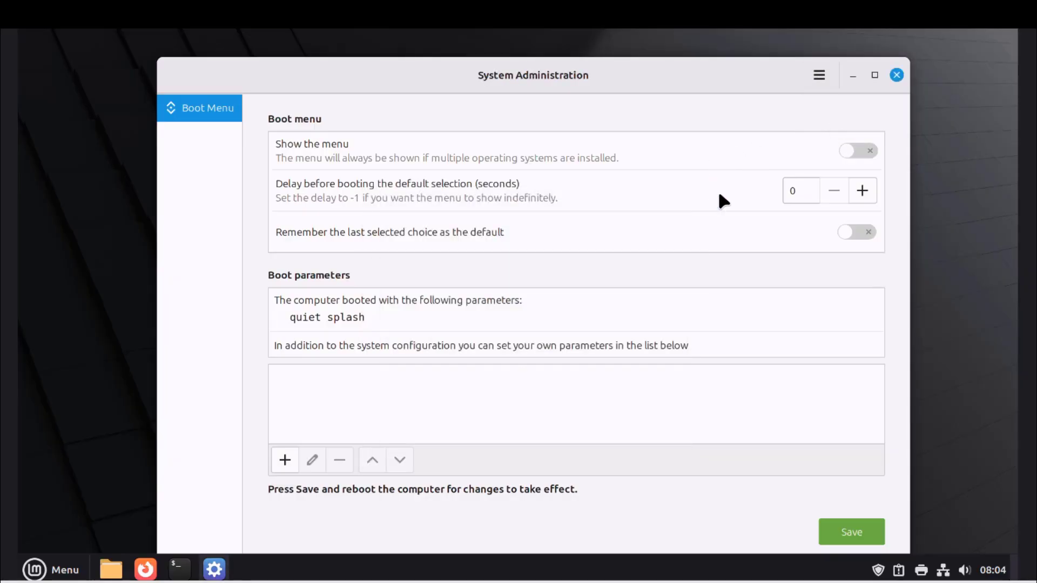
key(ctrl+q)
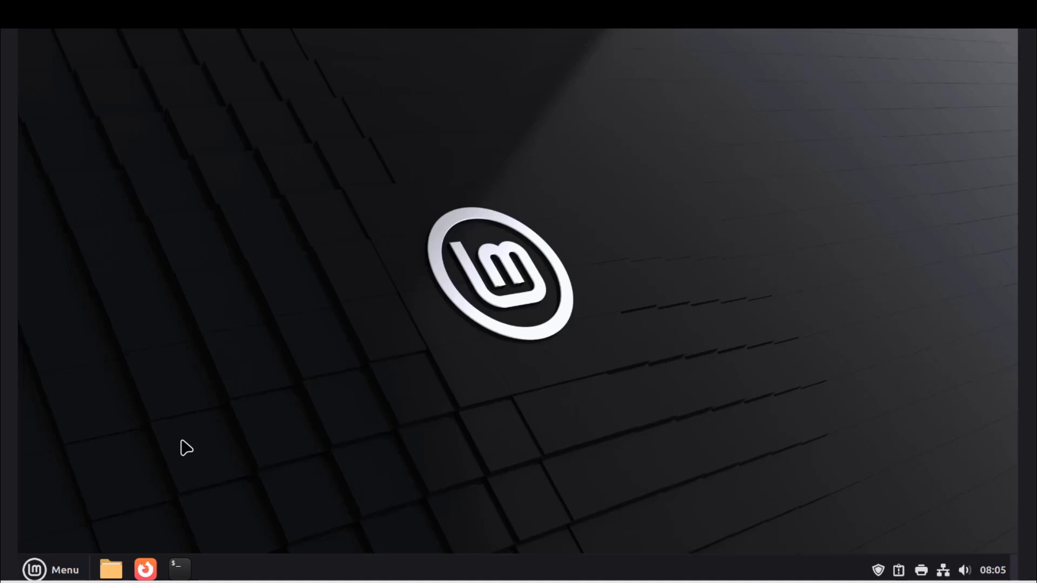
Open System Settings and examine the Appearance, Preferences, Hardware and Administration categories
click(39, 570)
click(75, 532)
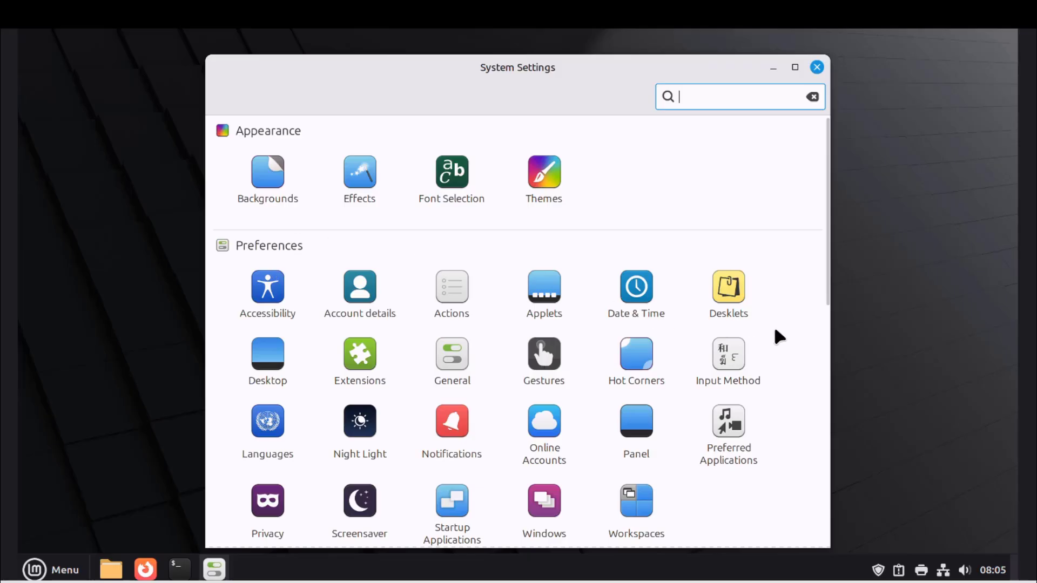
scroll(779, 343, down, 3)
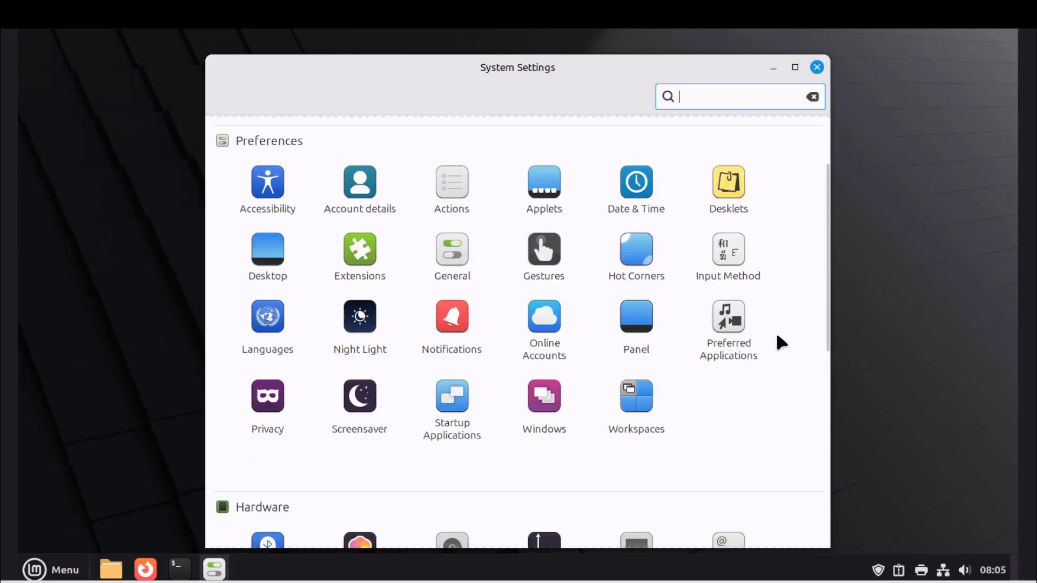
scroll(777, 336, down, 7)
scroll(637, 359, down, 3)
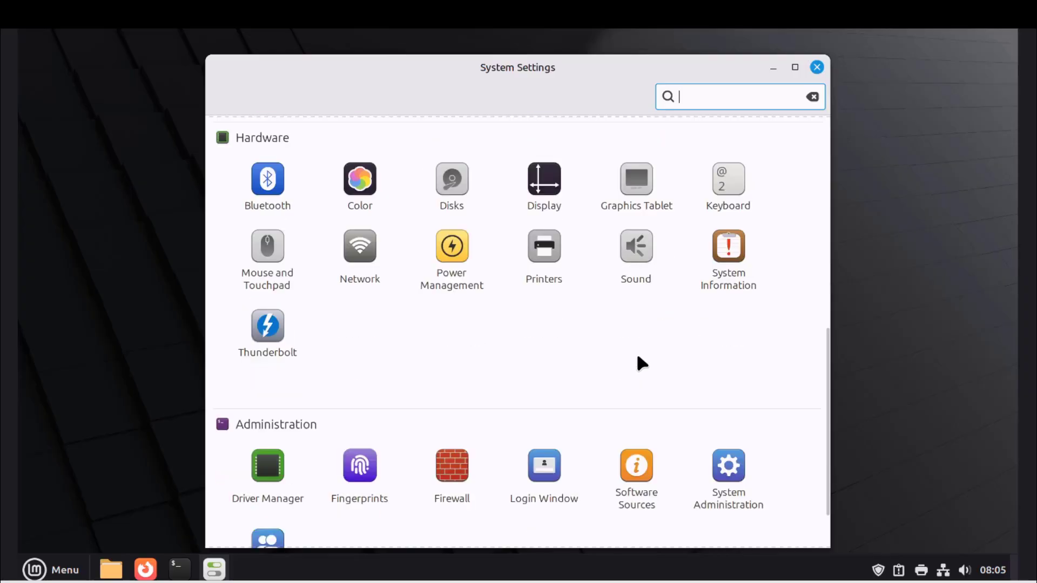
scroll(640, 358, down, 2)
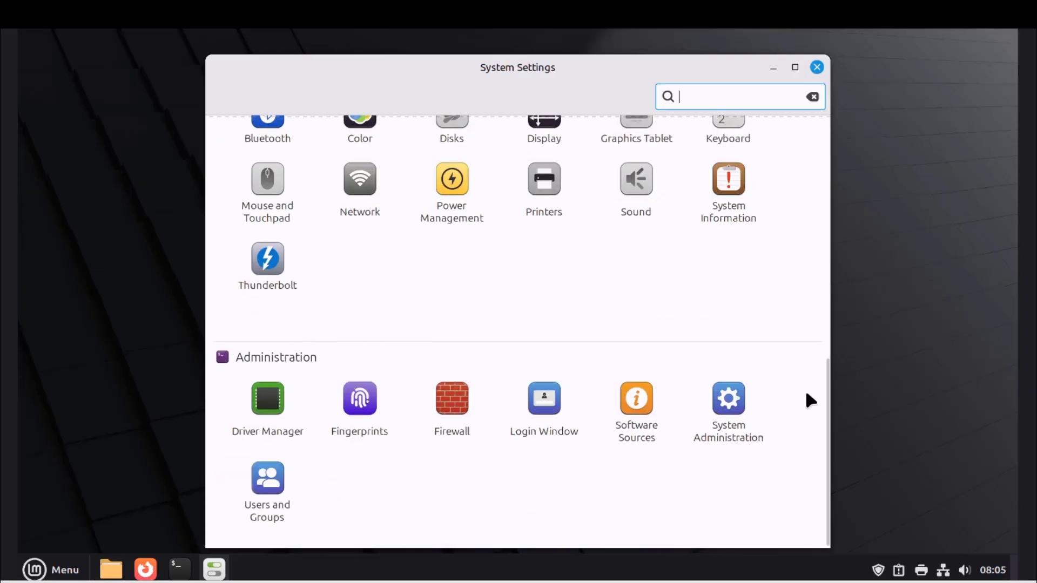
scroll(277, 176, up, 5)
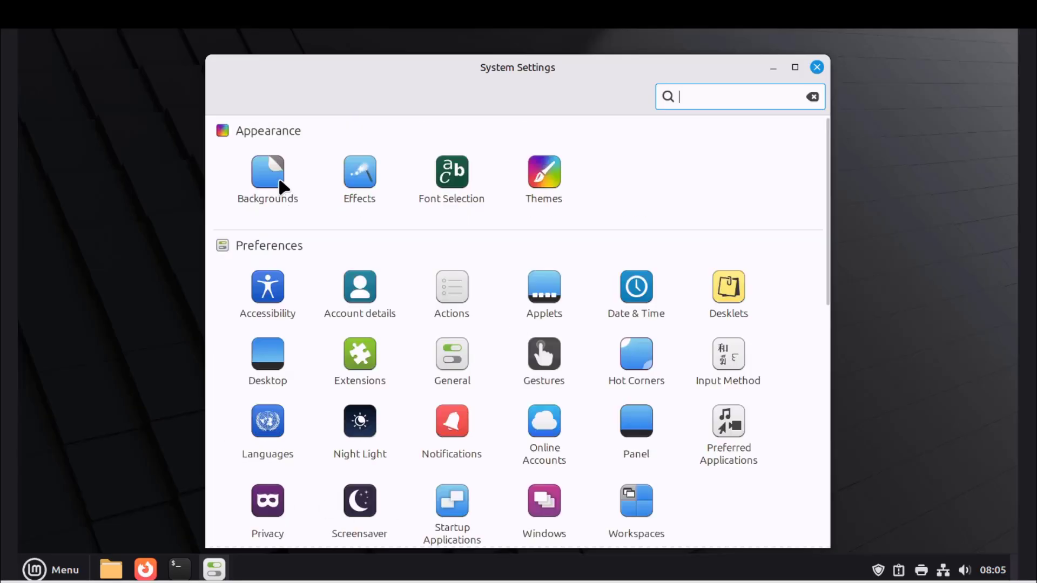
Open the Backgrounds settings and look through the Linux Mint images and the whole Wallpapers collection
click(277, 176)
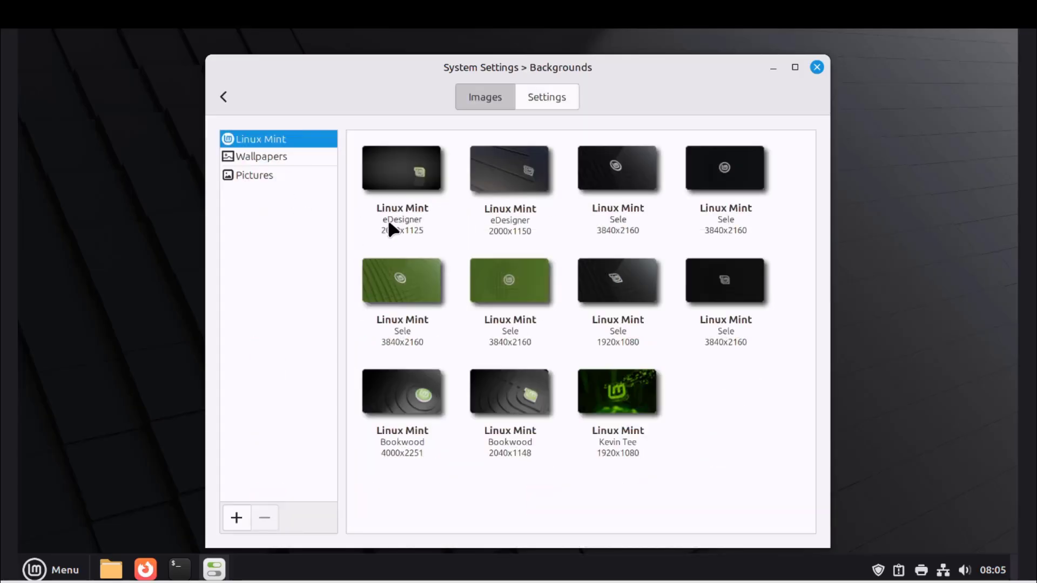
click(291, 157)
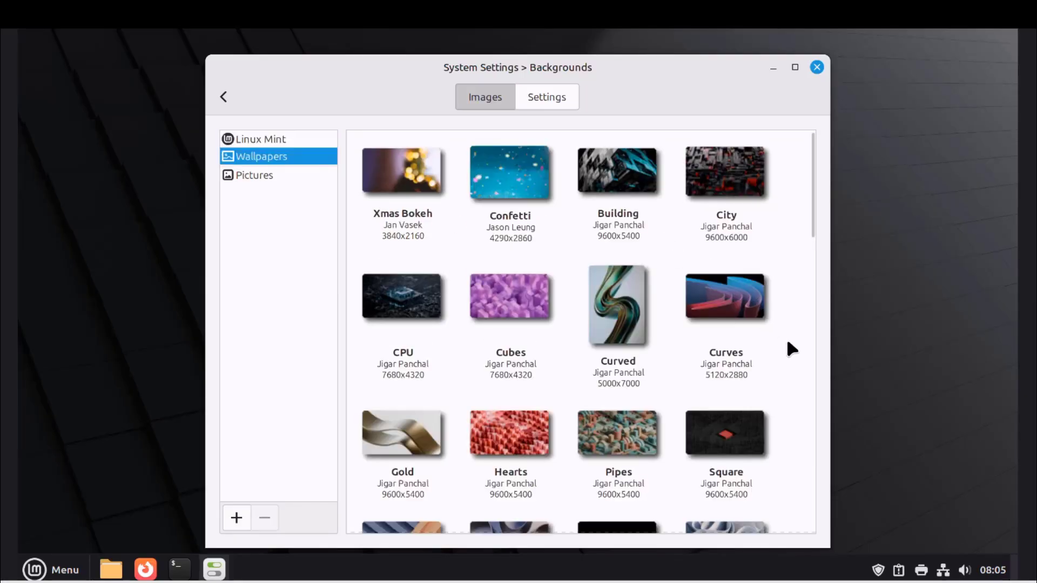
scroll(789, 342, down, 5)
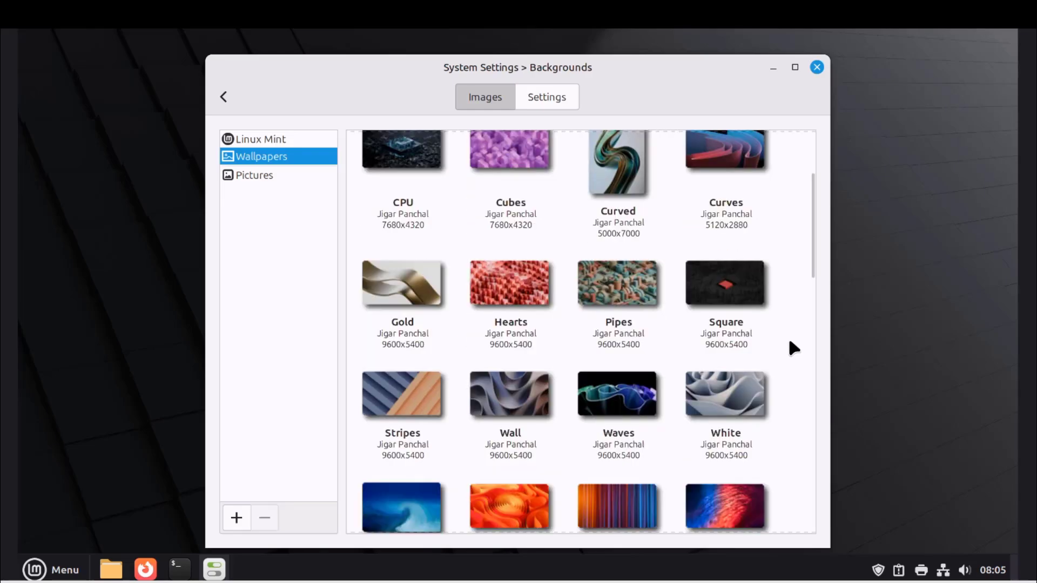
scroll(791, 341, down, 7)
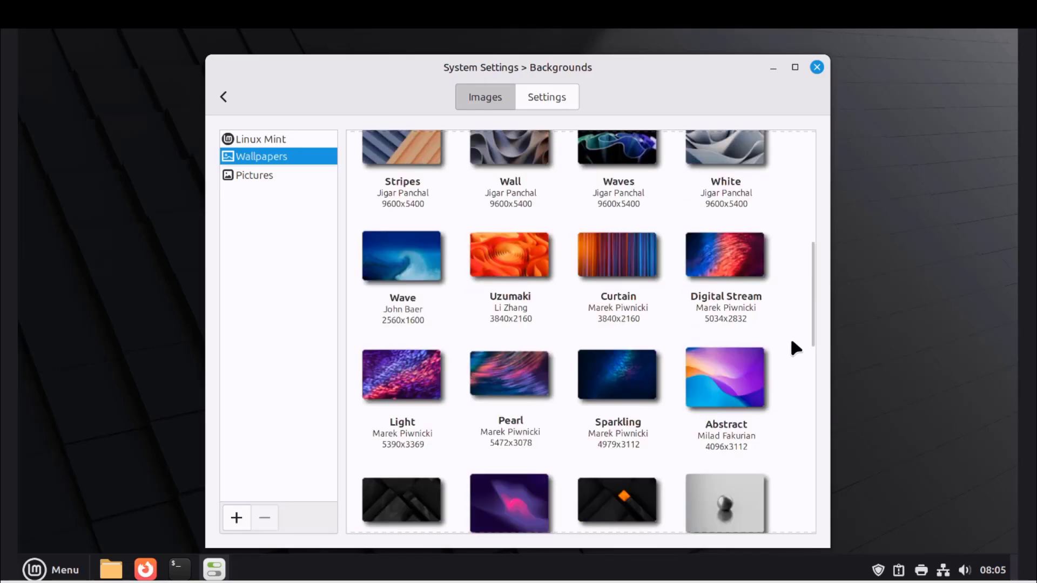
scroll(792, 341, down, 5)
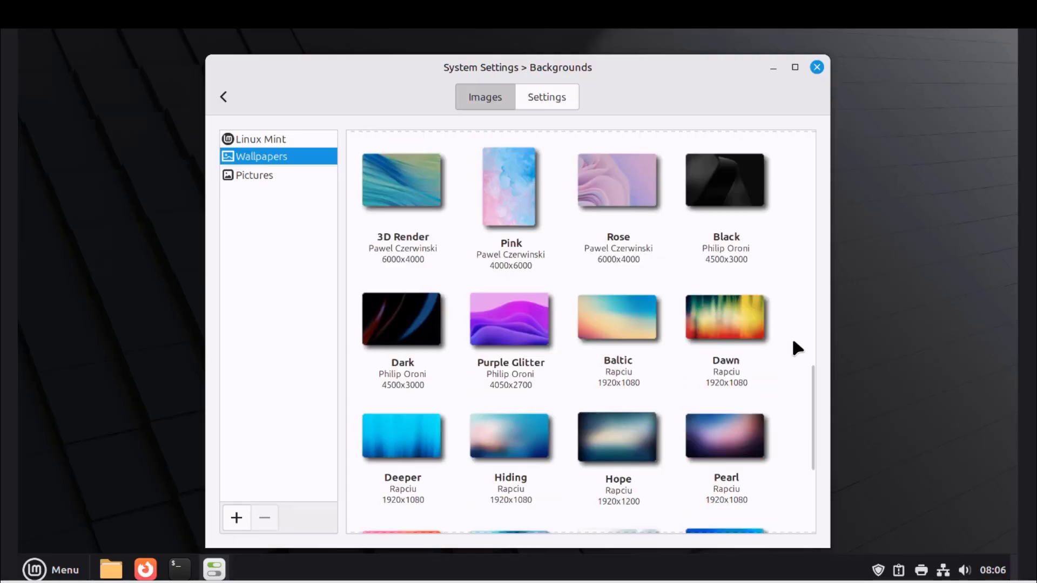
scroll(793, 341, down, 2)
scroll(793, 342, down, 2)
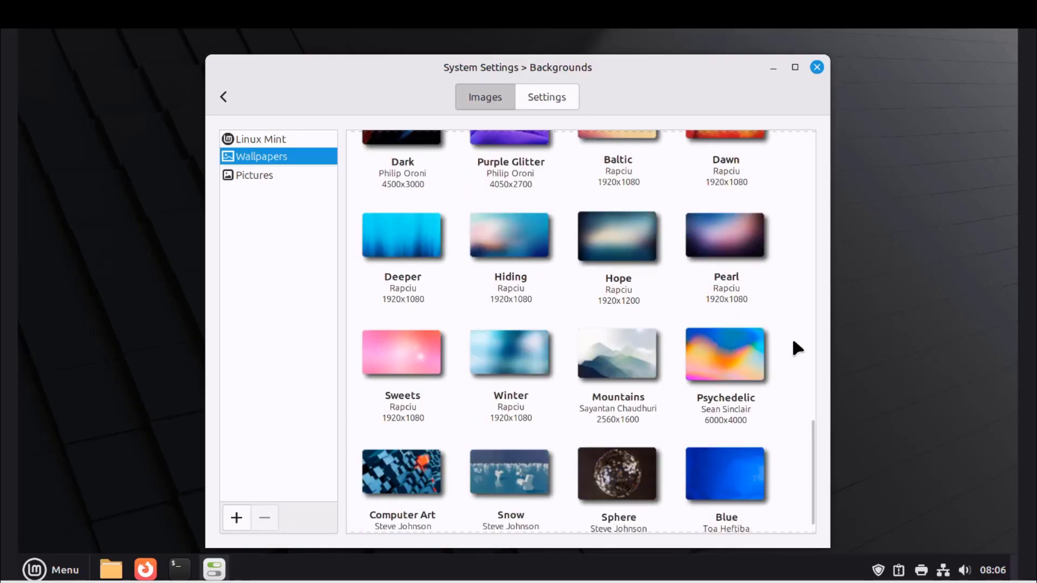
scroll(793, 342, down, 1)
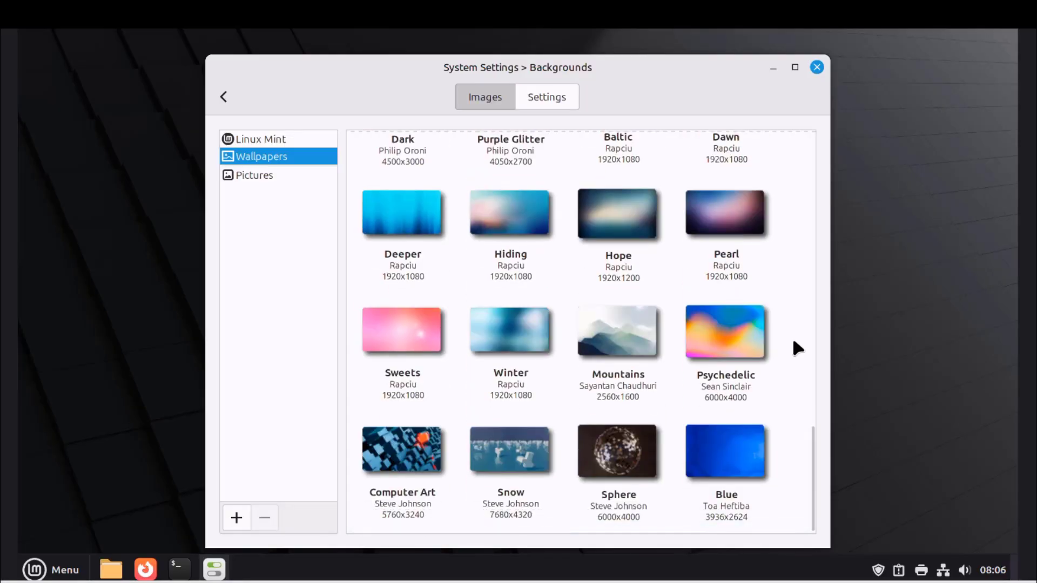
scroll(793, 346, up, 8)
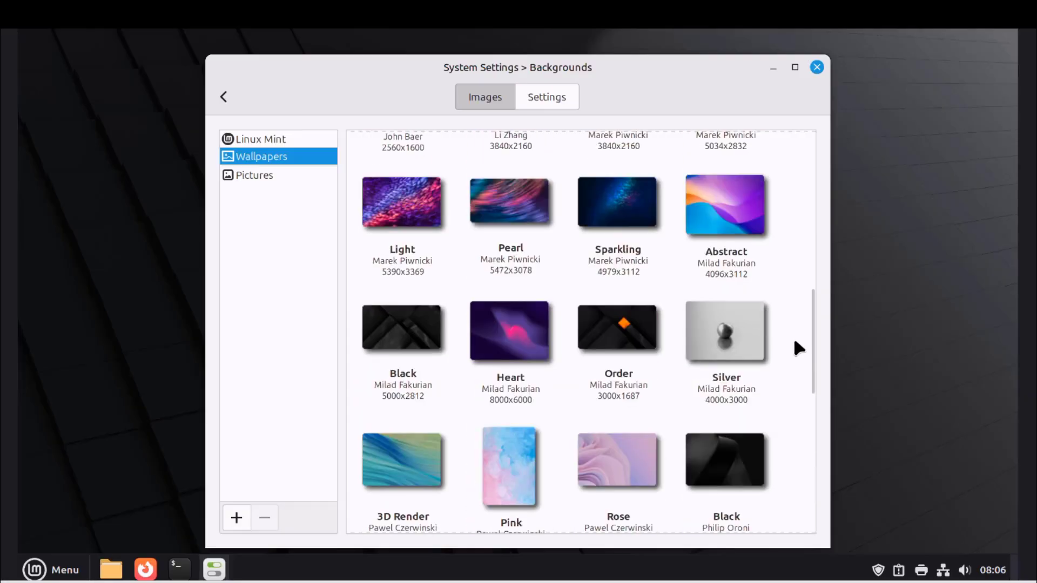
scroll(794, 343, up, 4)
scroll(794, 343, up, 7)
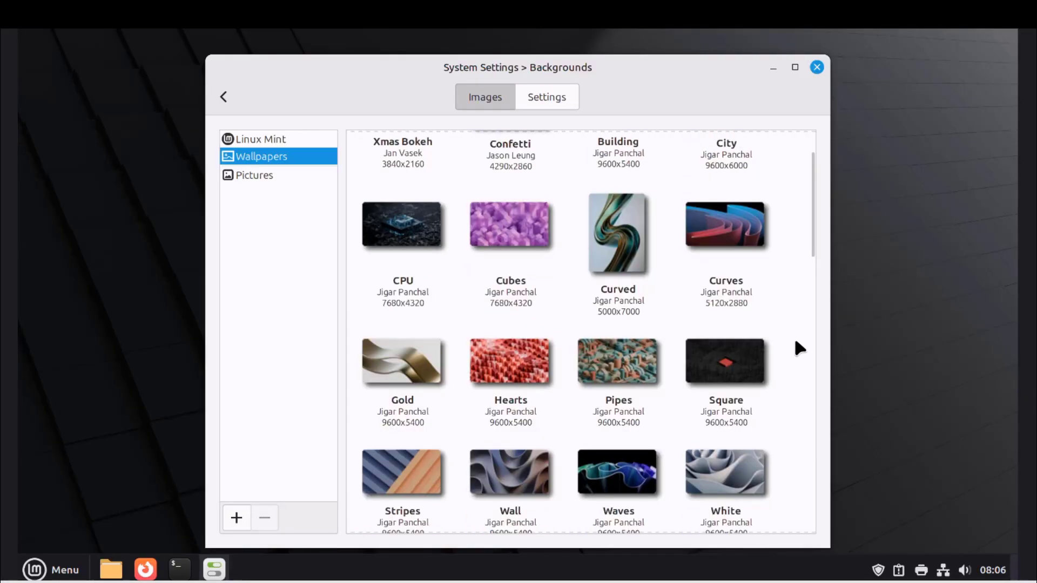
Examine the picture aspect and background color choices in the background settings, and return to the System Settings overview
click(544, 101)
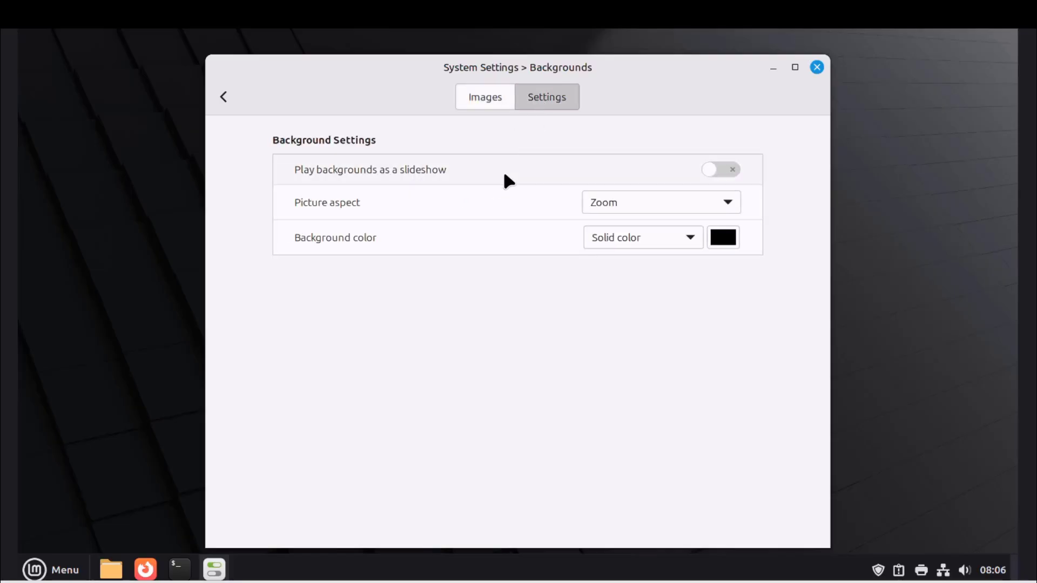
click(610, 203)
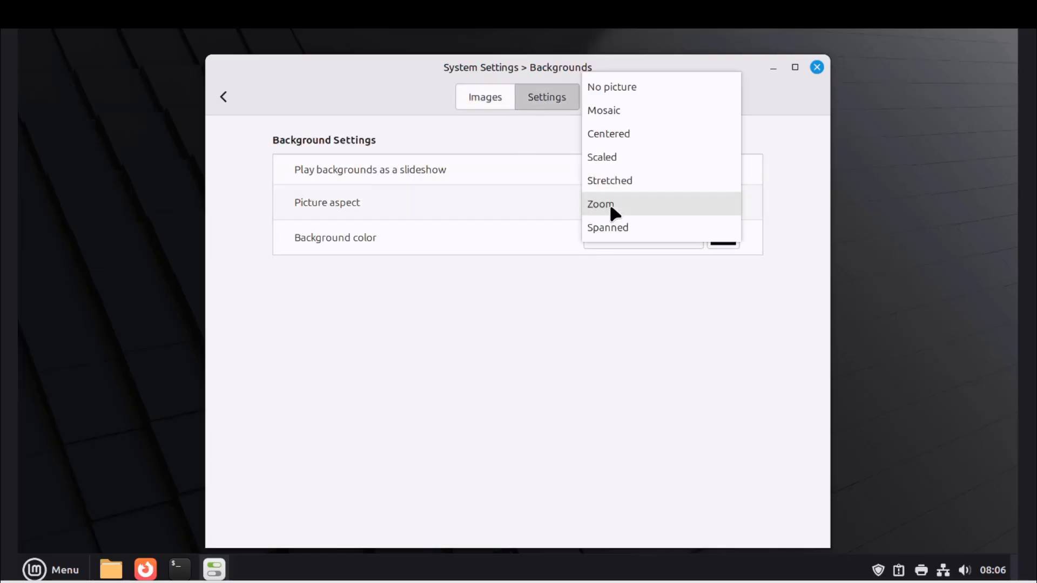
click(537, 187)
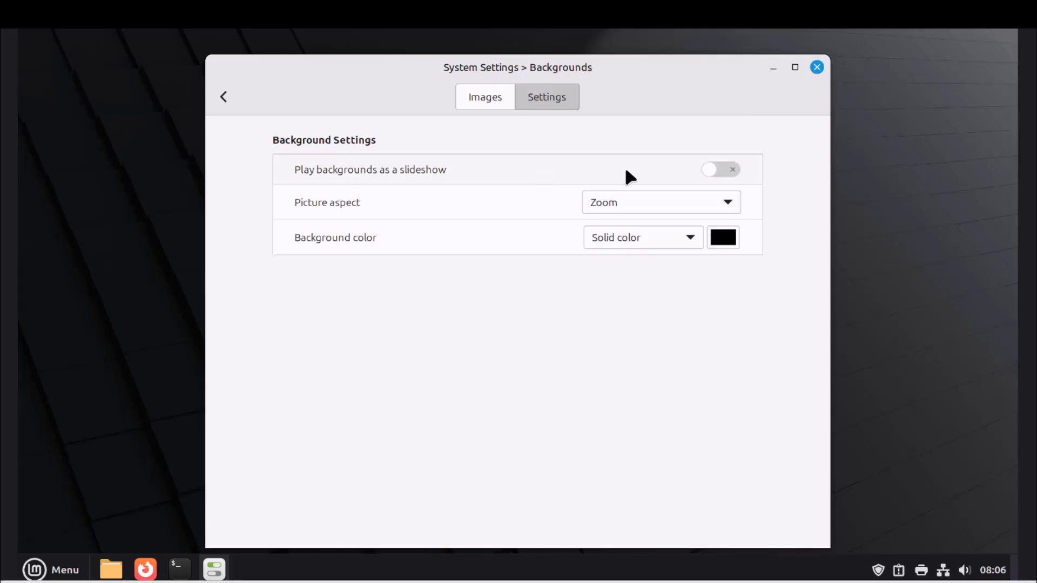
click(678, 235)
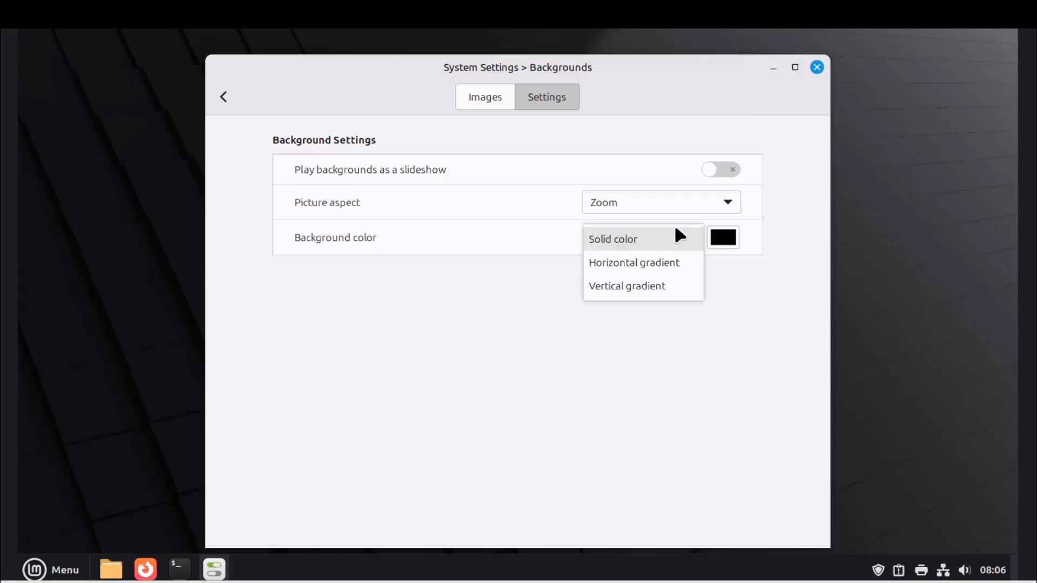
click(676, 229)
click(224, 97)
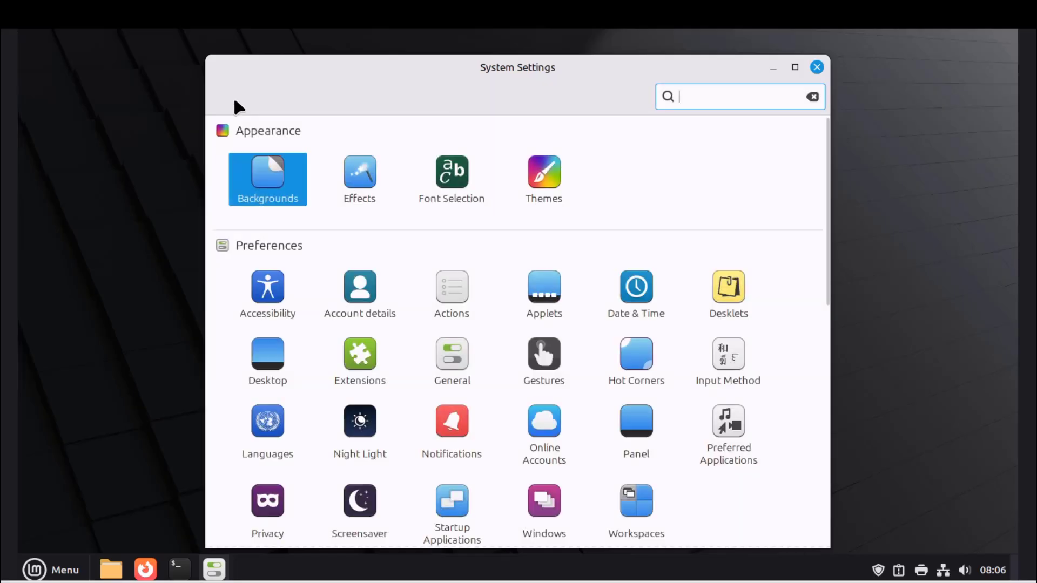
In the Screensaver settings, check the choices for the delay before locking and disable locking the computer when put to sleep
scroll(330, 178, down, 3)
click(360, 405)
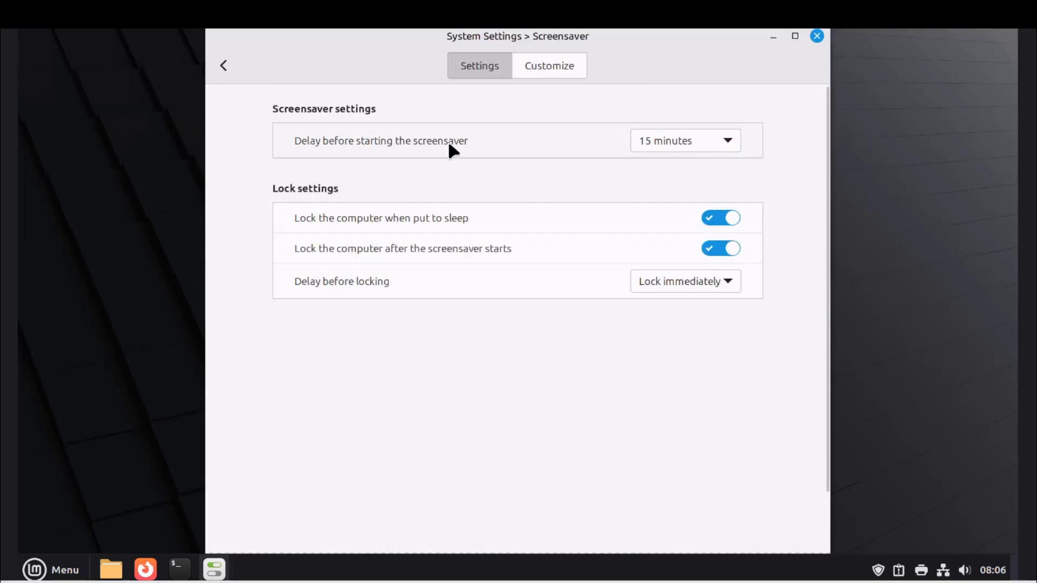
click(671, 280)
click(675, 282)
click(675, 277)
click(675, 280)
click(652, 215)
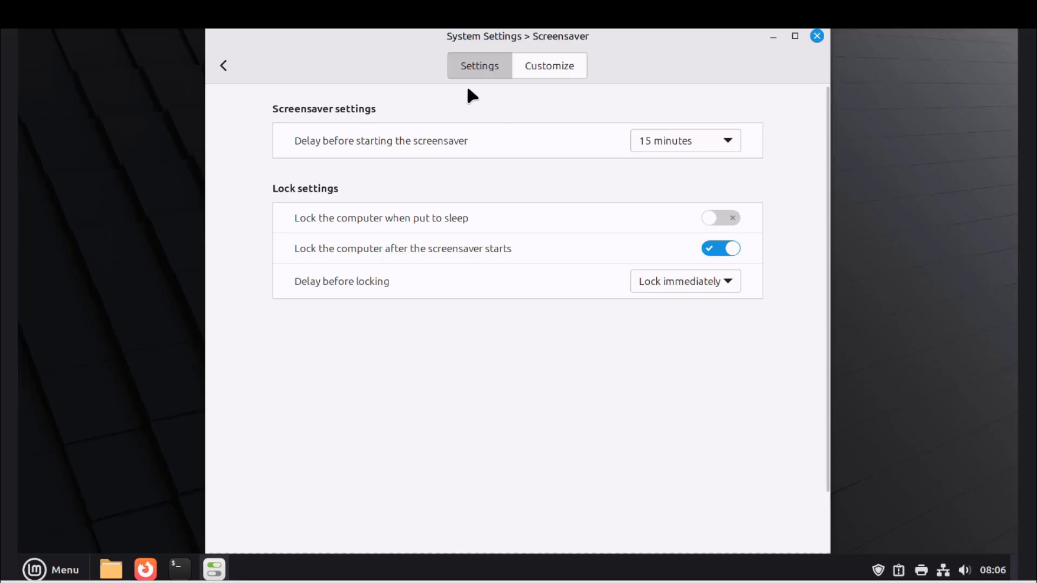
Examine the screensaver's customization options for date and time, away message and general behavior, and close the screensaver settings
click(554, 78)
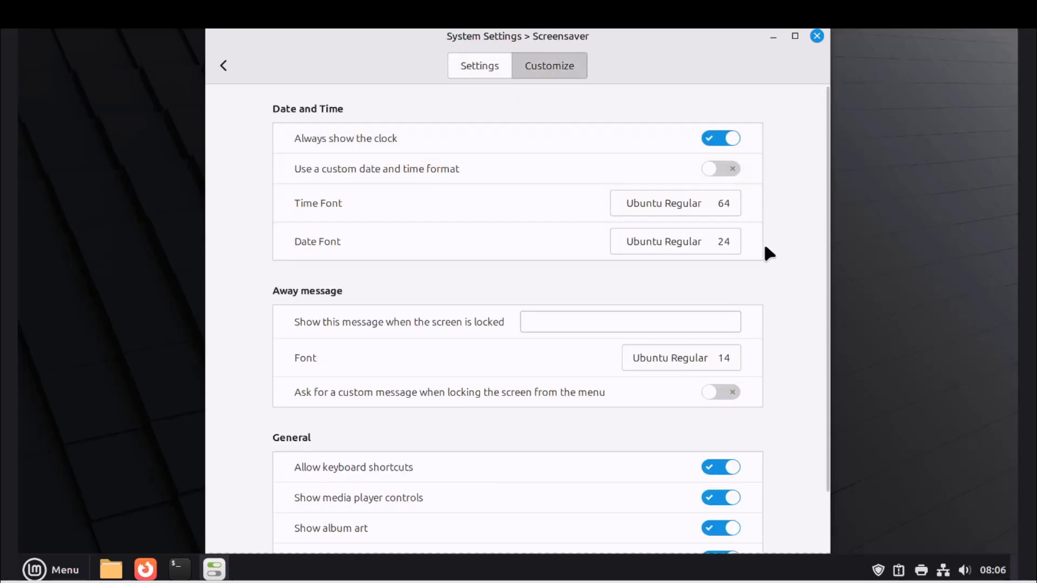
scroll(765, 240, down, 2)
click(539, 264)
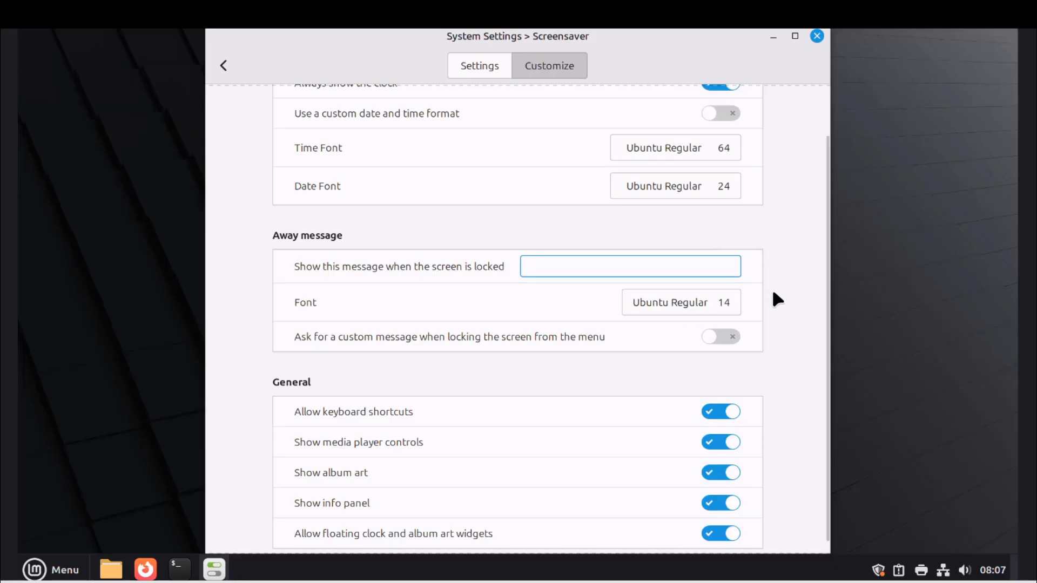
scroll(773, 292, up, 2)
click(481, 66)
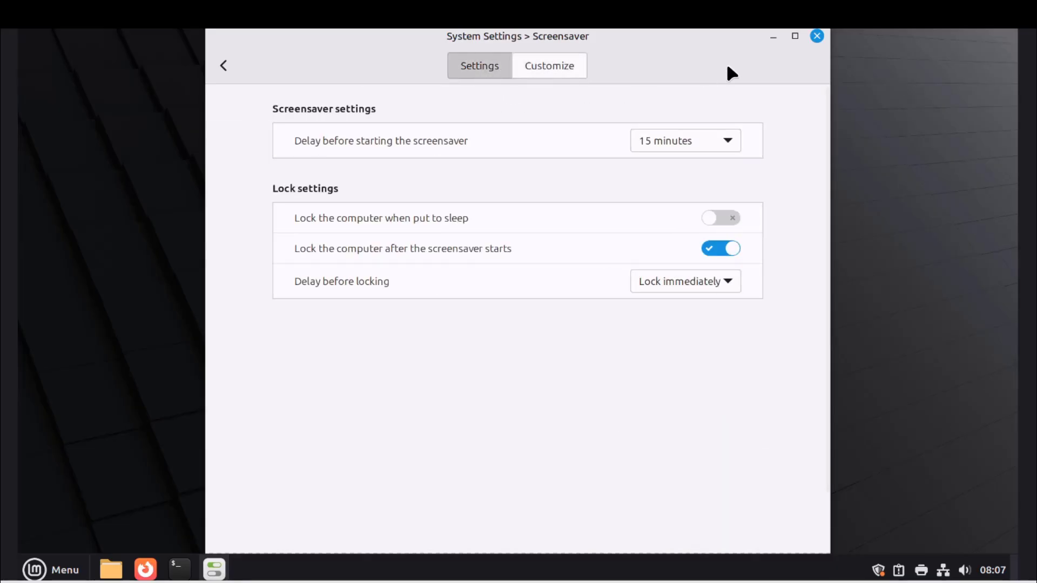
click(817, 36)
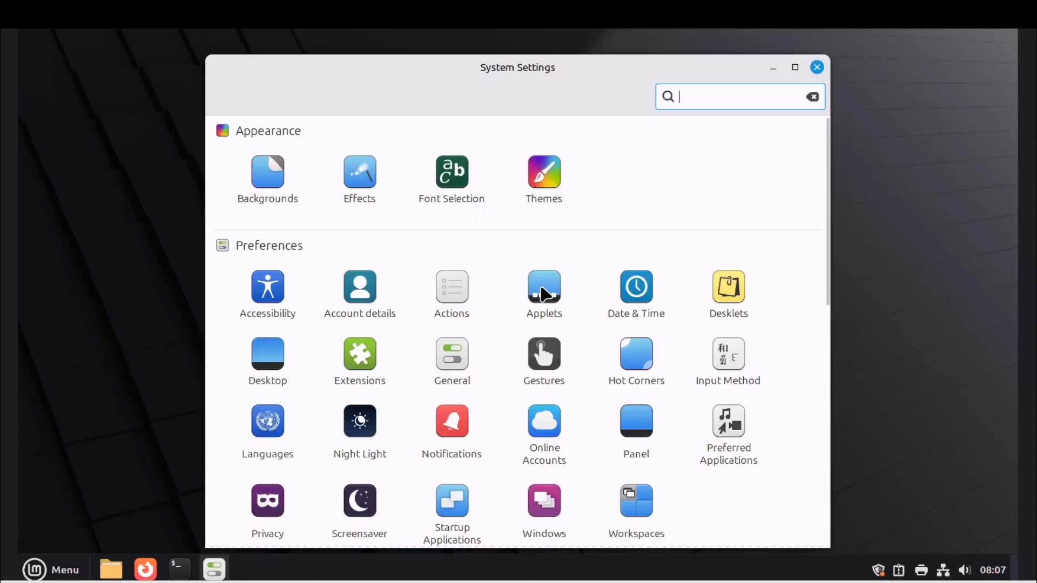
Open the Applets settings and look through the list of installed applets as far as the Sound applet
click(542, 294)
scroll(480, 273, down, 10)
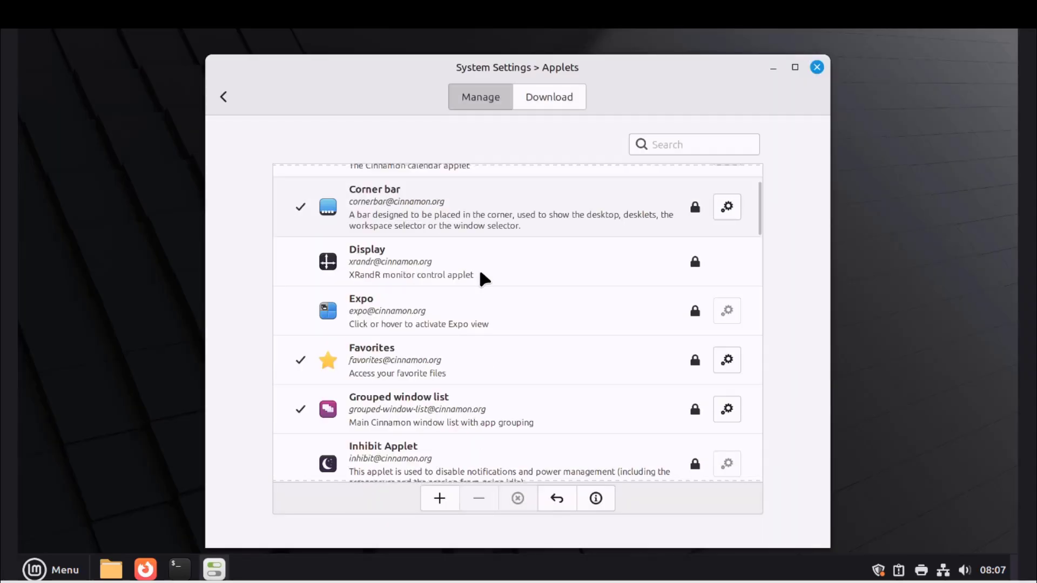
scroll(494, 288, down, 8)
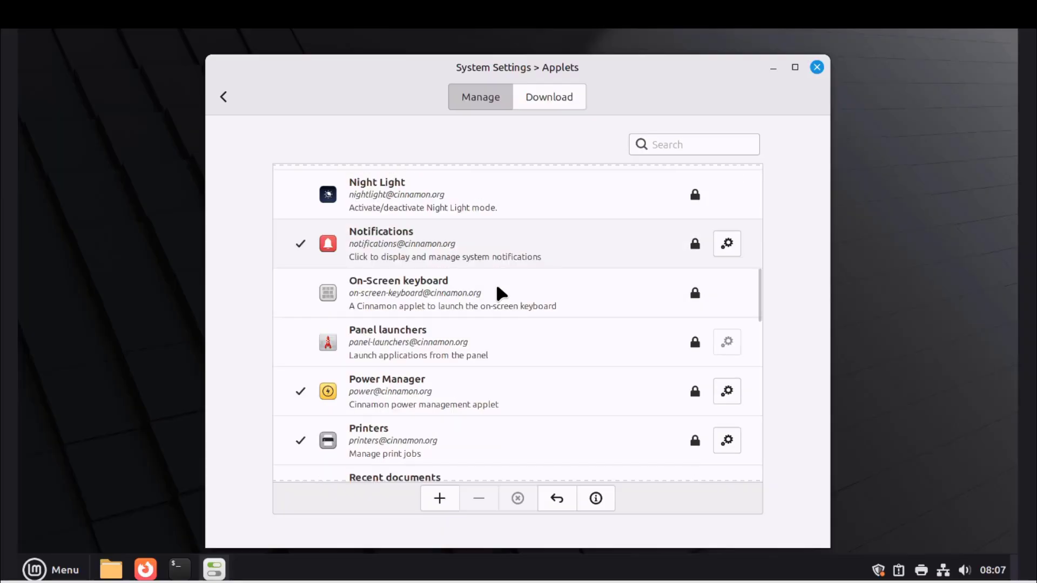
scroll(500, 296, down, 3)
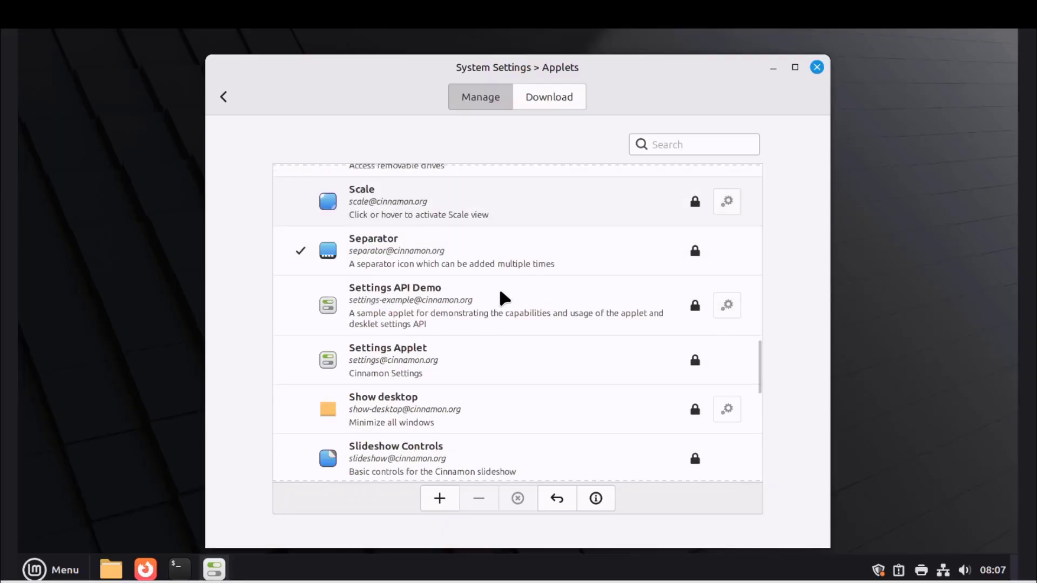
scroll(502, 295, down, 8)
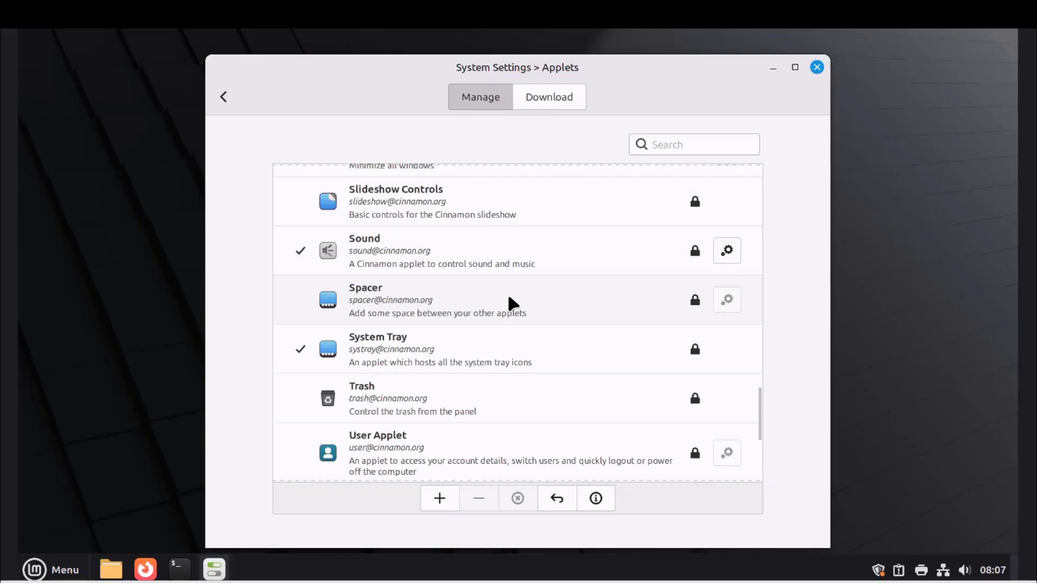
scroll(512, 304, up, 3)
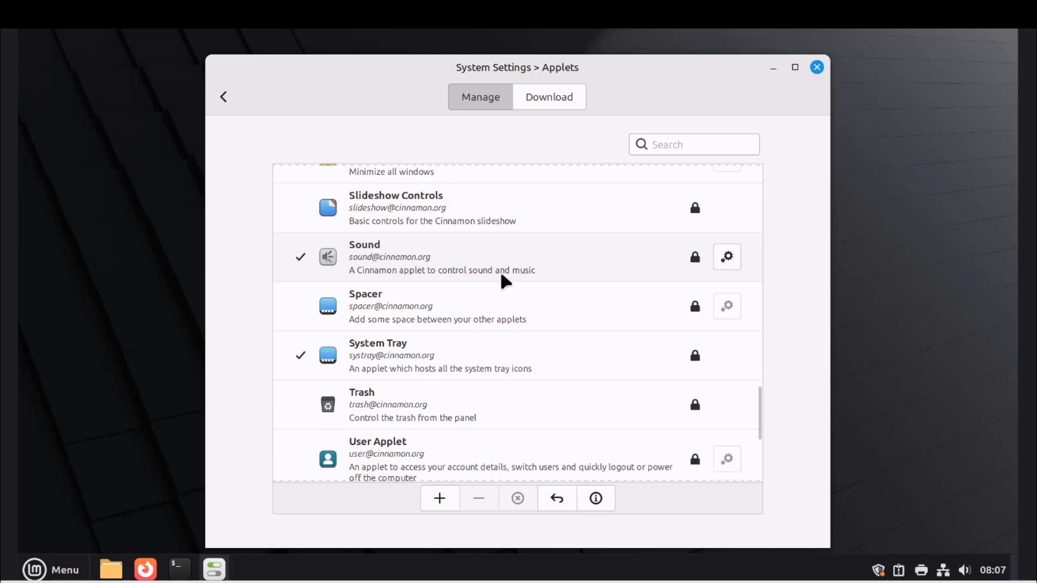
Examine the Sound applet's menu, panel and tooltip options, and close its configuration window
click(731, 261)
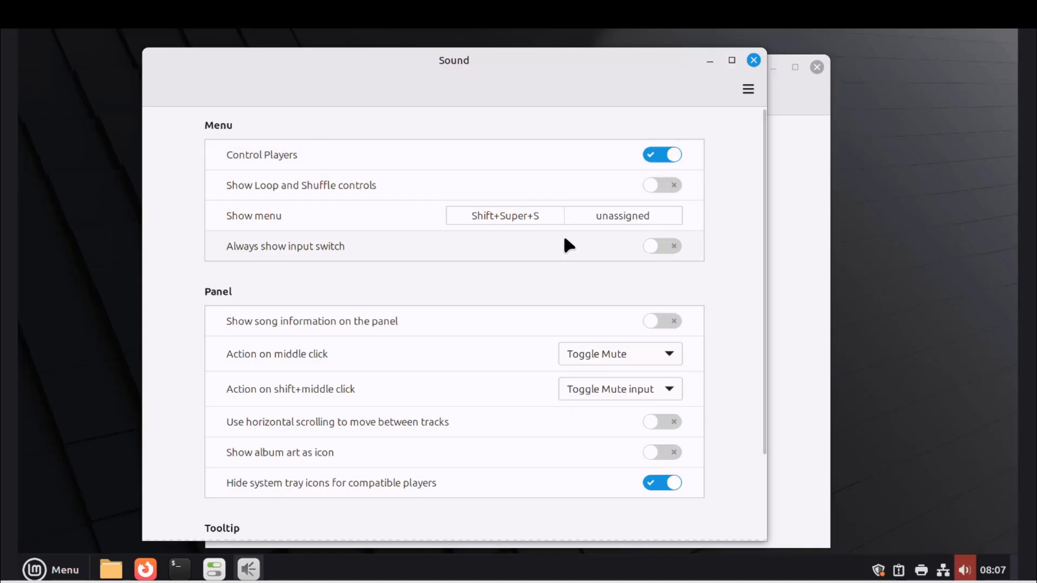
scroll(564, 239, down, 6)
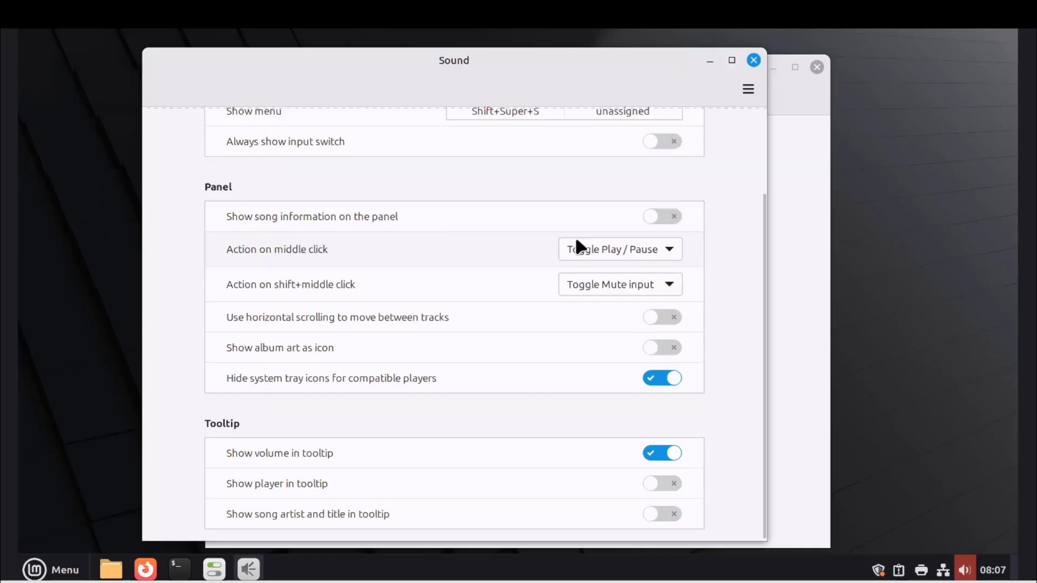
scroll(575, 235, up, 5)
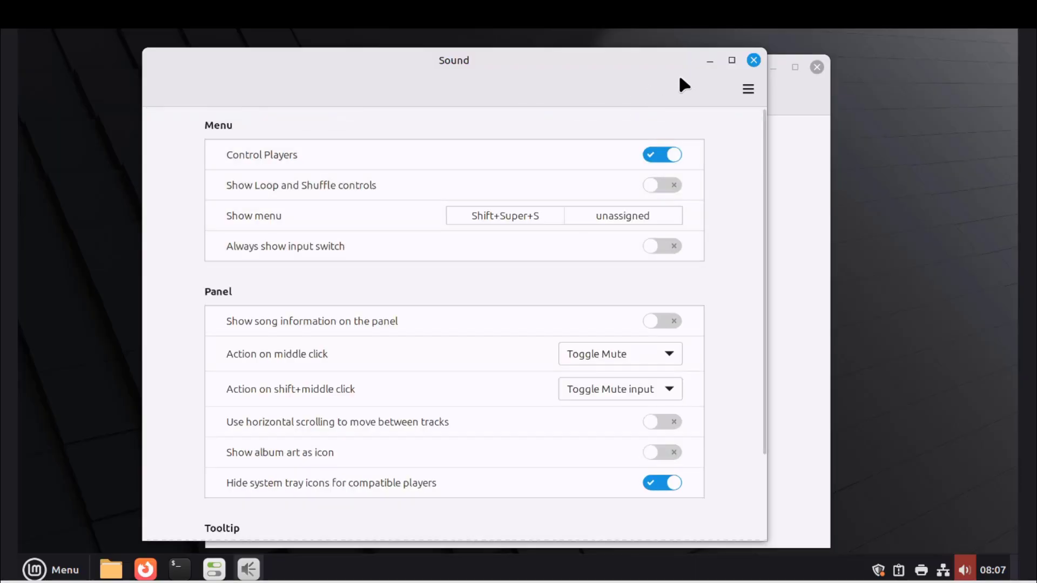
click(753, 60)
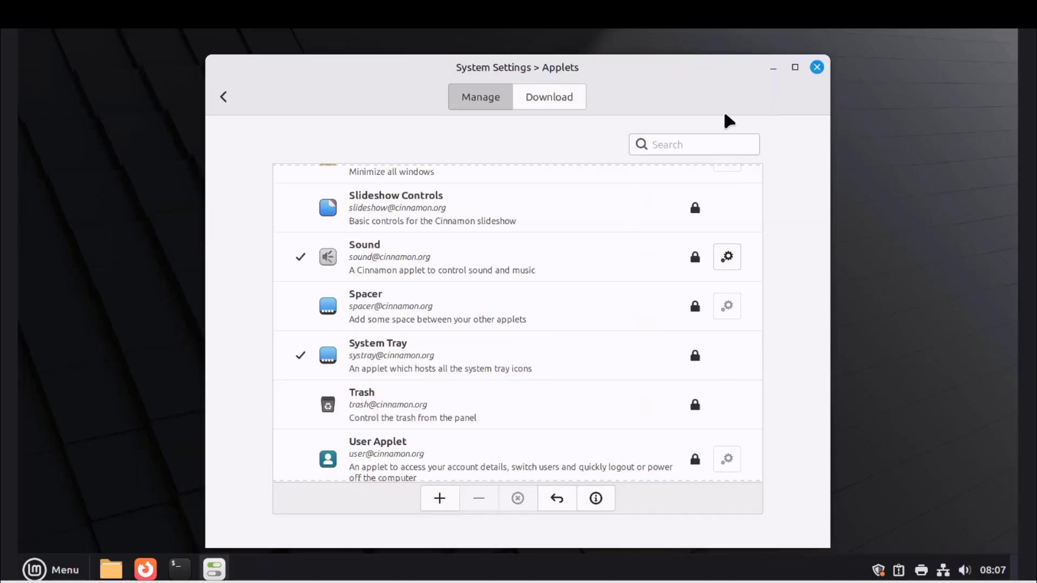
Look through the downloadable applets sorted by popularity, download the Weather applet, and return to the System Settings overview
click(557, 100)
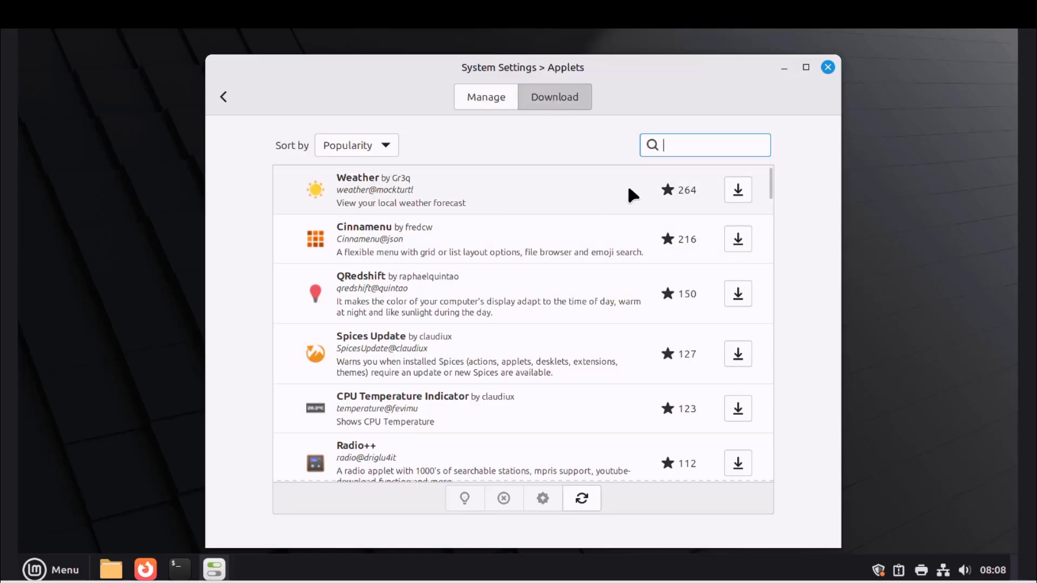
scroll(508, 210, down, 10)
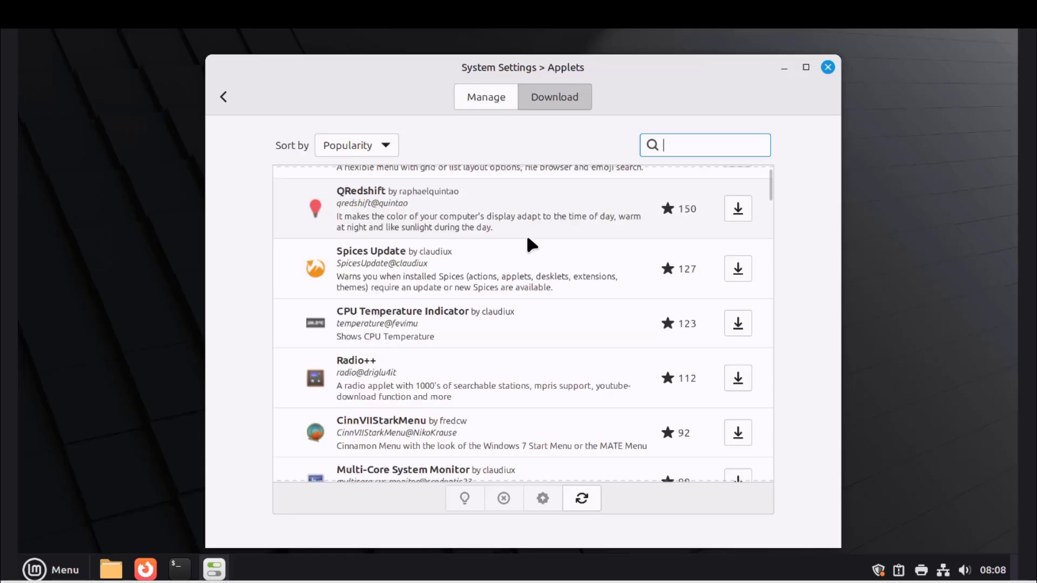
scroll(552, 263, down, 5)
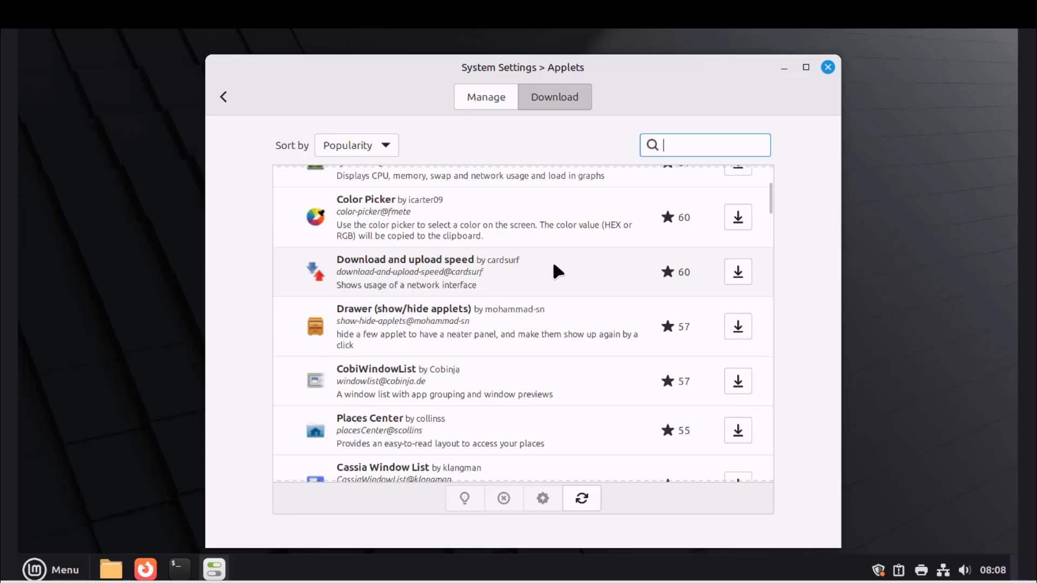
scroll(555, 264, up, 15)
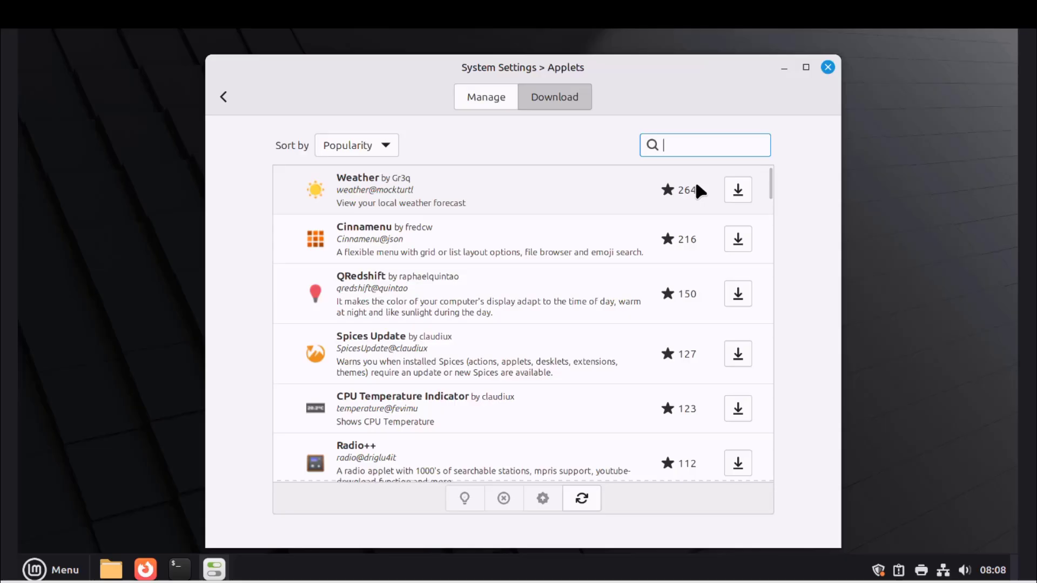
click(743, 186)
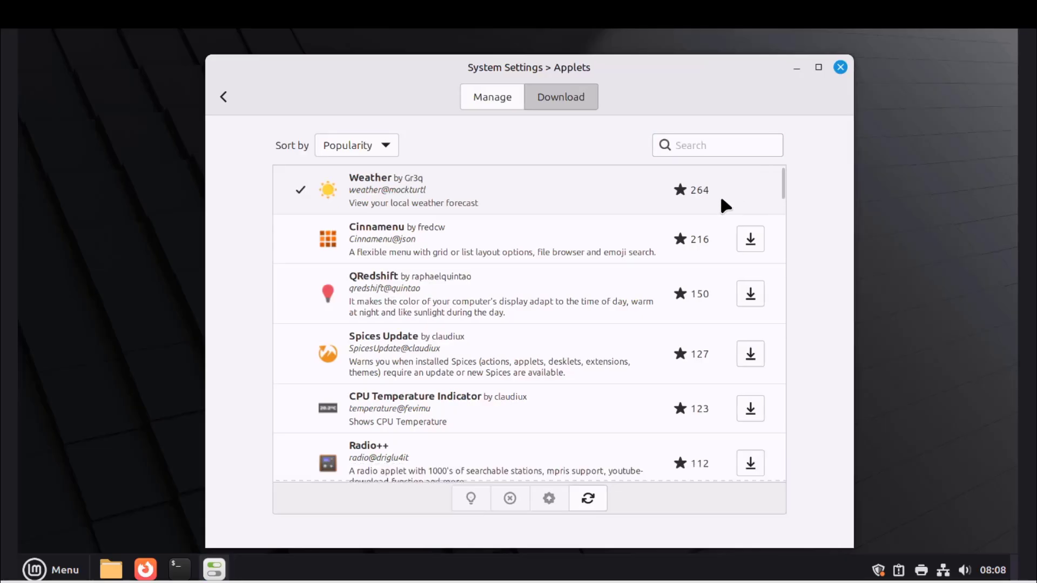
click(224, 96)
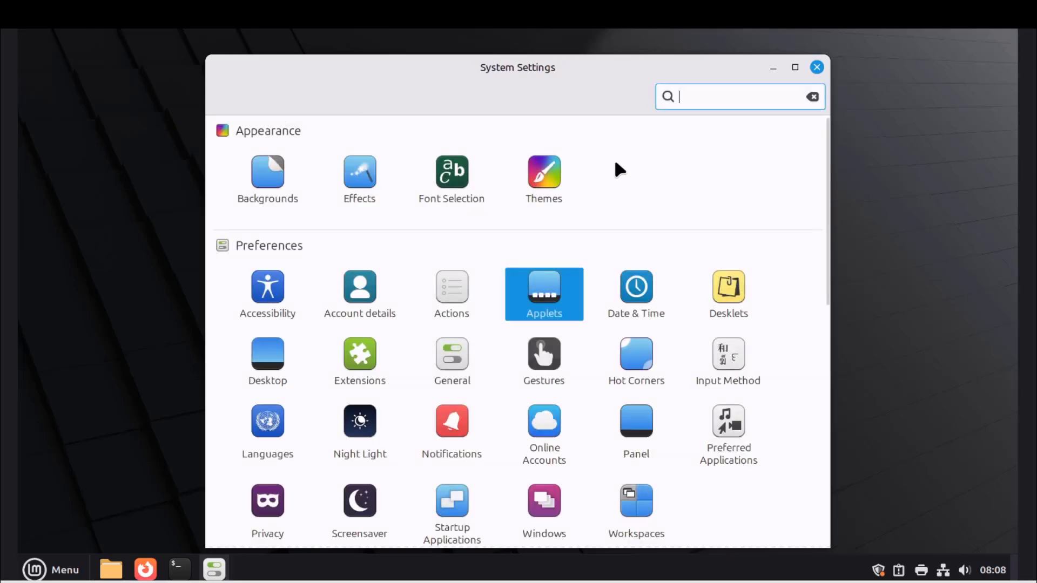
Open the Login Window settings from the Administration category and authenticate with the account password
scroll(703, 280, down, 10)
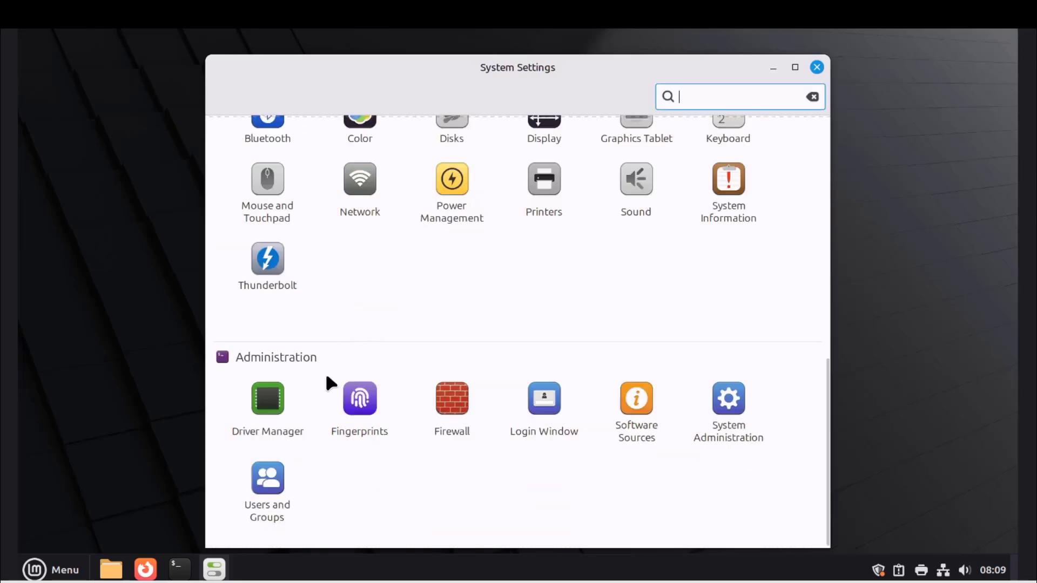
click(539, 408)
text(••)
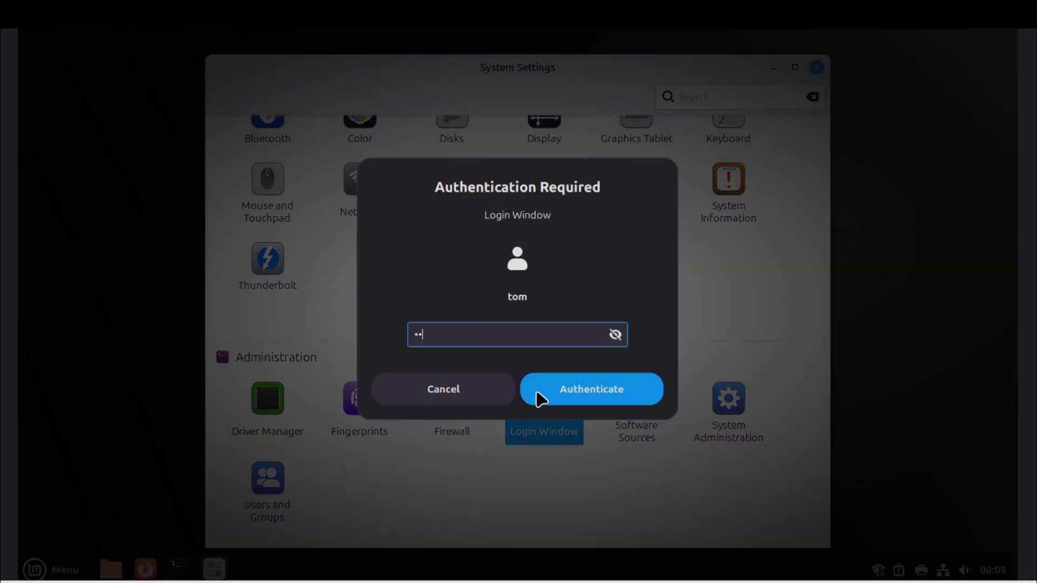
text(•)
click(539, 400)
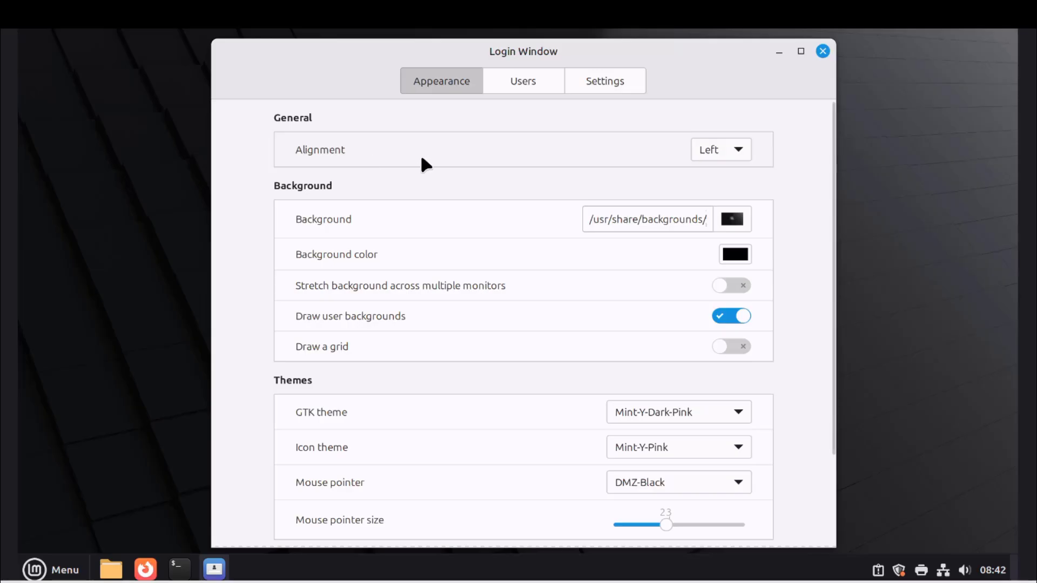
Check the login window's alignment setting and log out of the current session to view the login screen
mouse_move(420, 153)
click(57, 568)
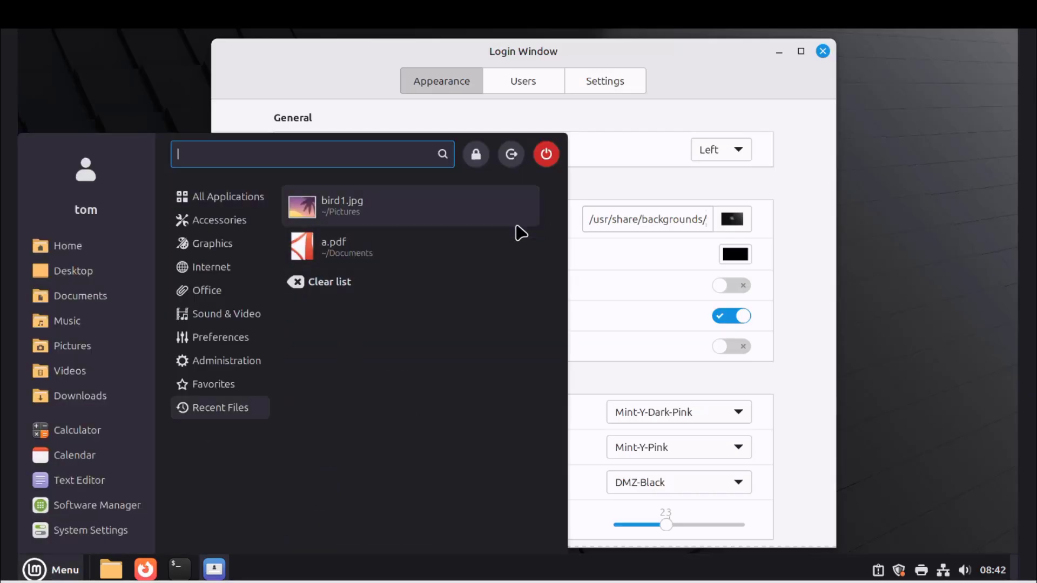
click(511, 156)
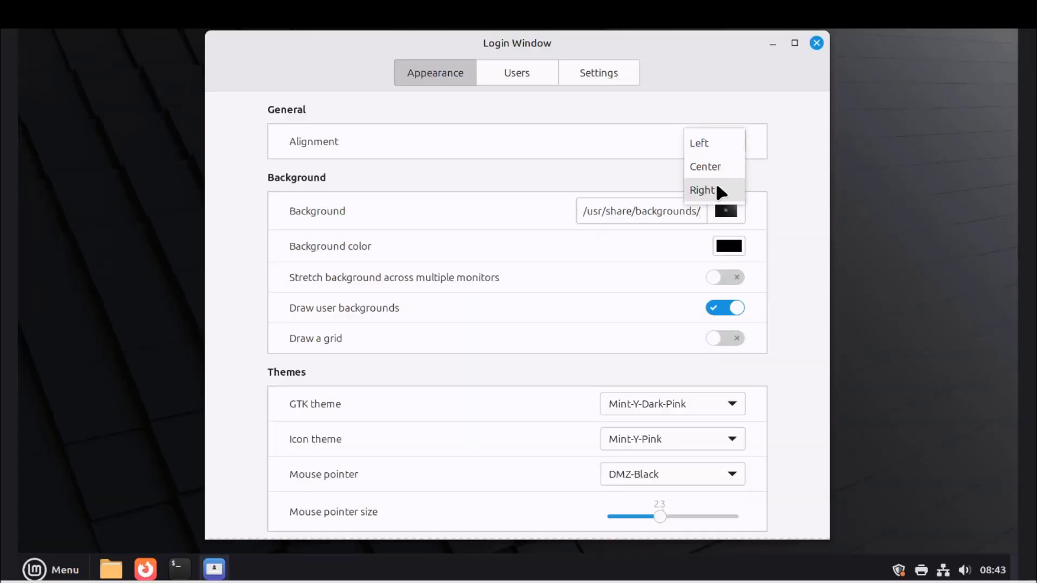
Check the alignment choices and examine the background, theme and optional picture settings for the login window's appearance
click(656, 153)
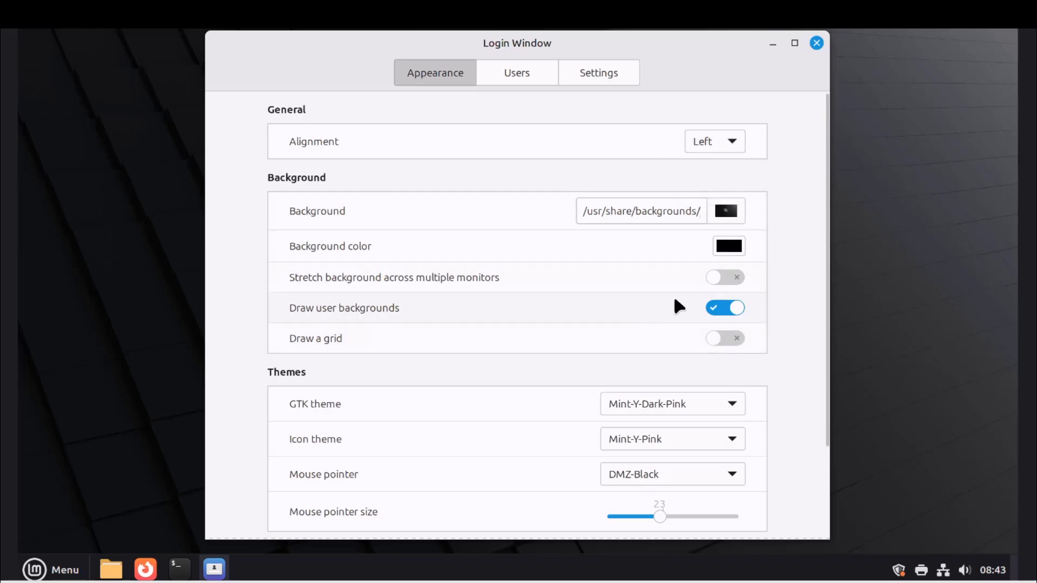
scroll(651, 332, down, 4)
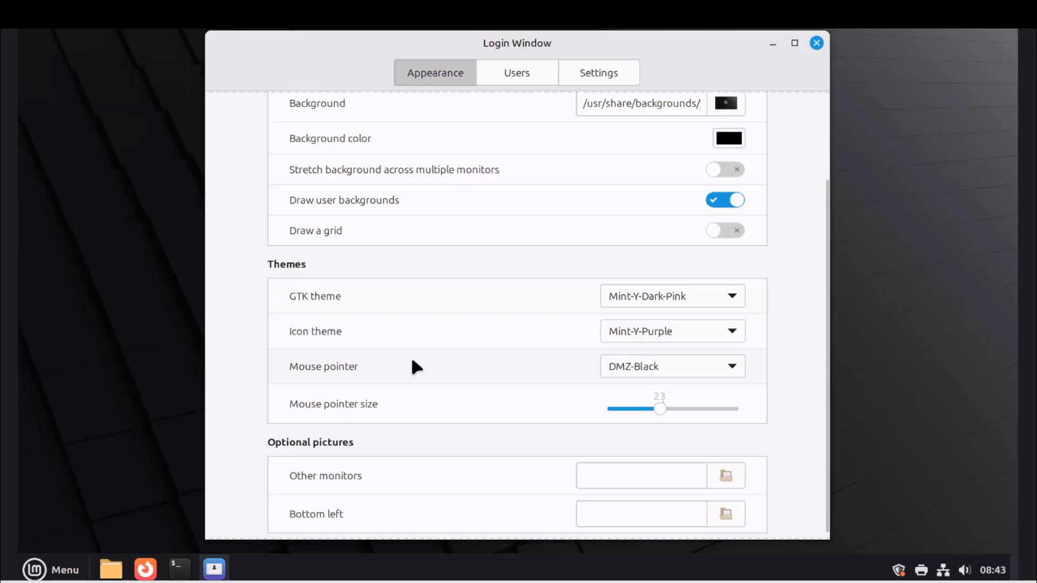
scroll(410, 302, up, 4)
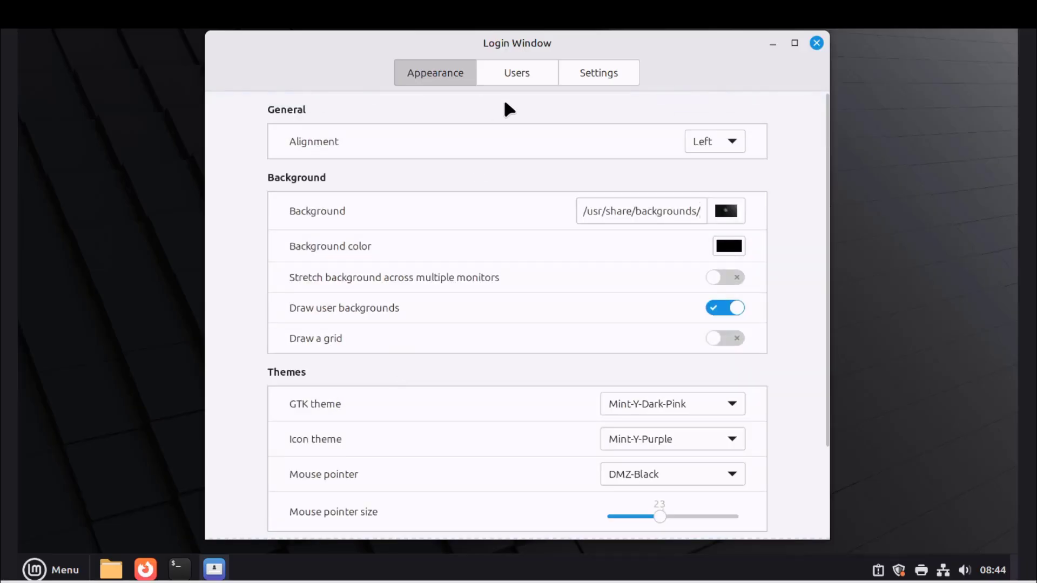
Examine the login window's user, guest session, automatic login and panel indicator options, including the clock format, and close the window
click(510, 75)
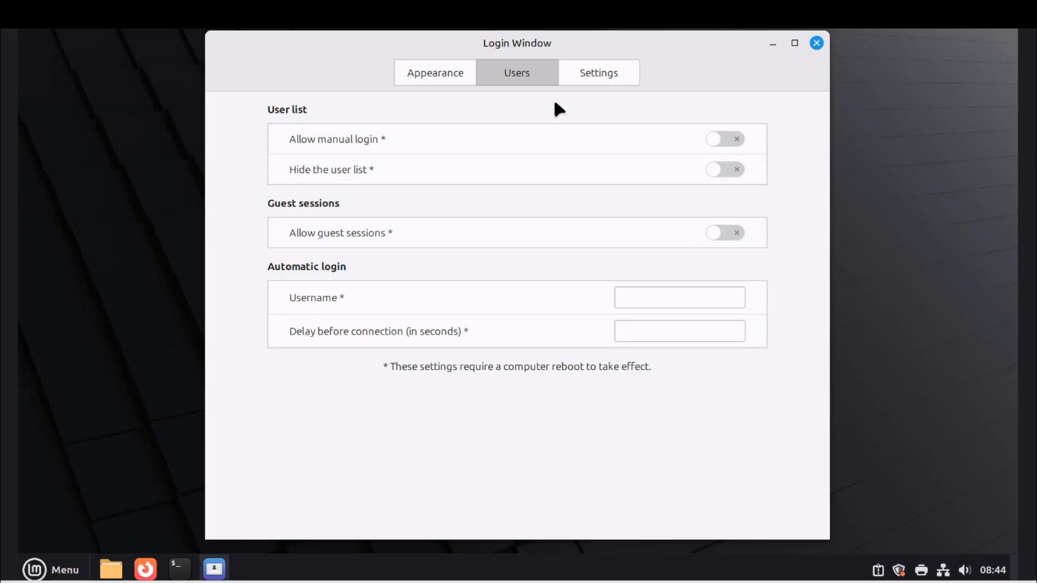
click(582, 75)
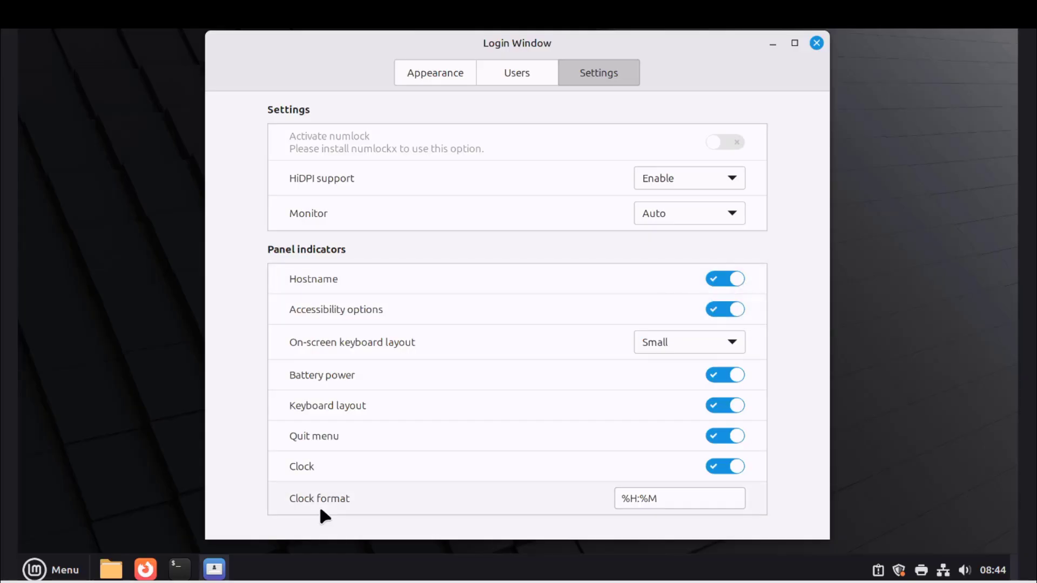
click(668, 499)
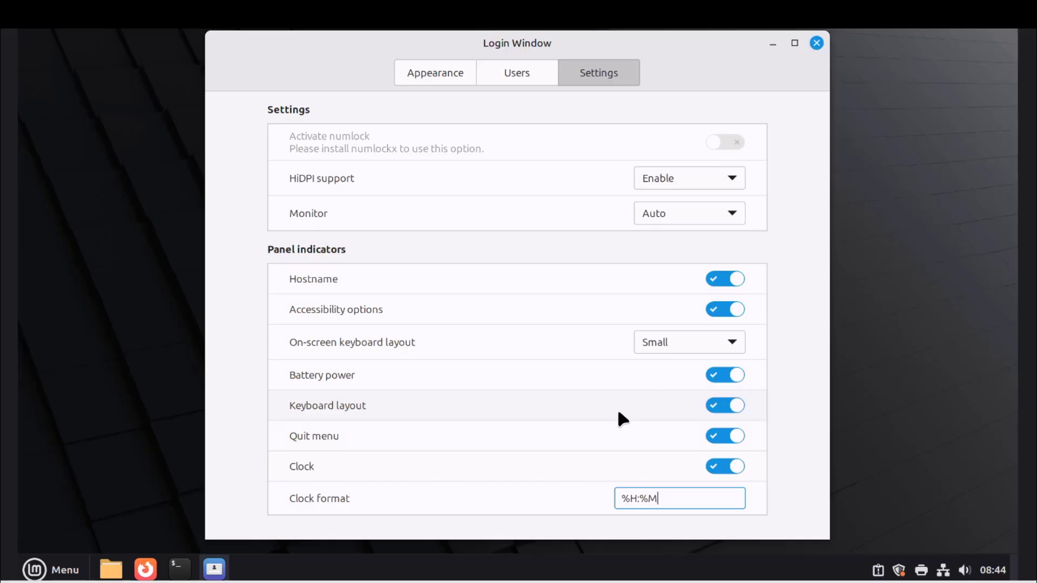
key(alt+F4)
Log out of the session and show the available desktop environments on the login screen
click(64, 567)
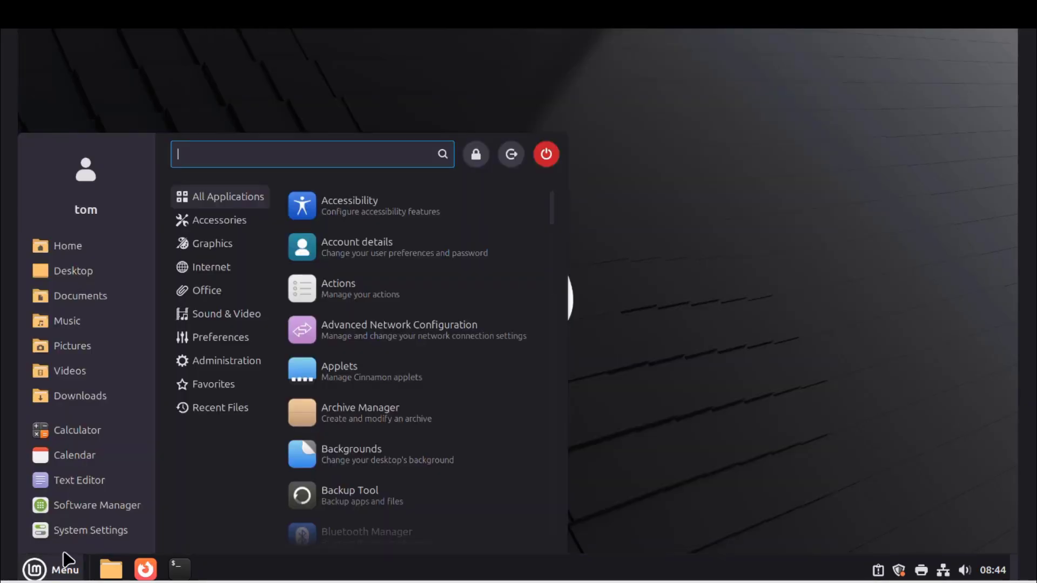
click(220, 407)
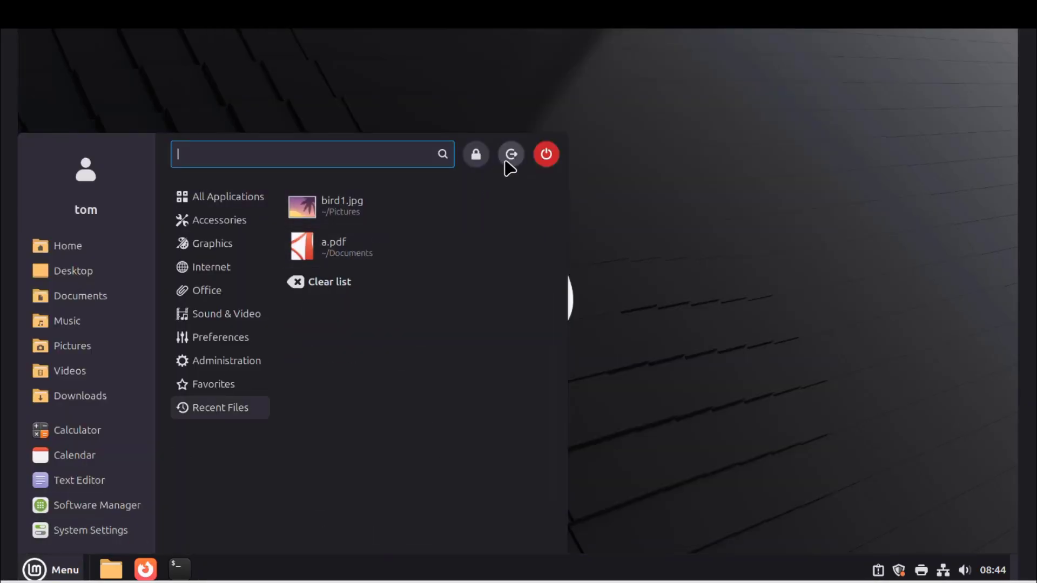
click(506, 162)
click(624, 307)
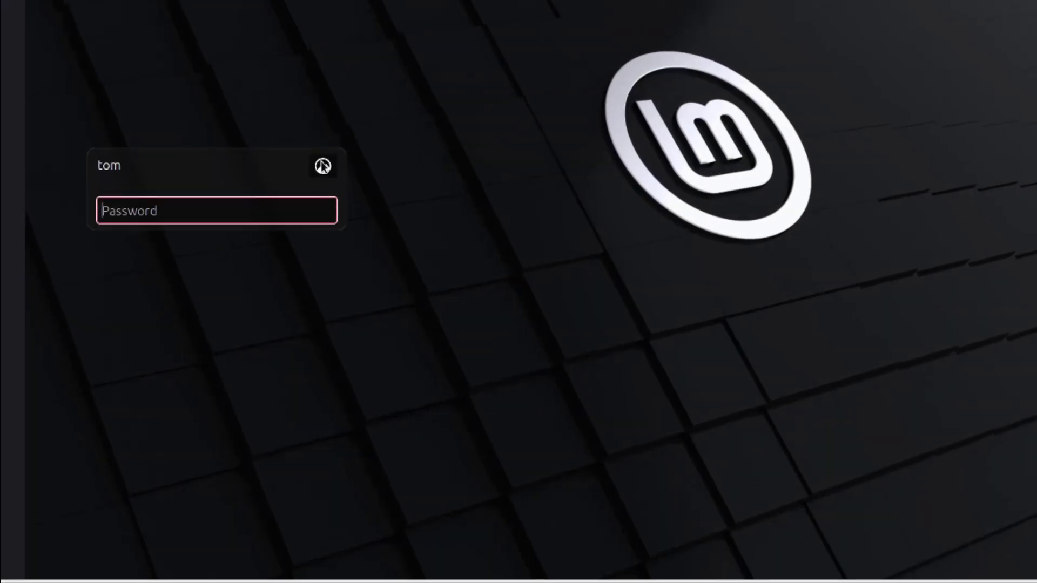
click(323, 166)
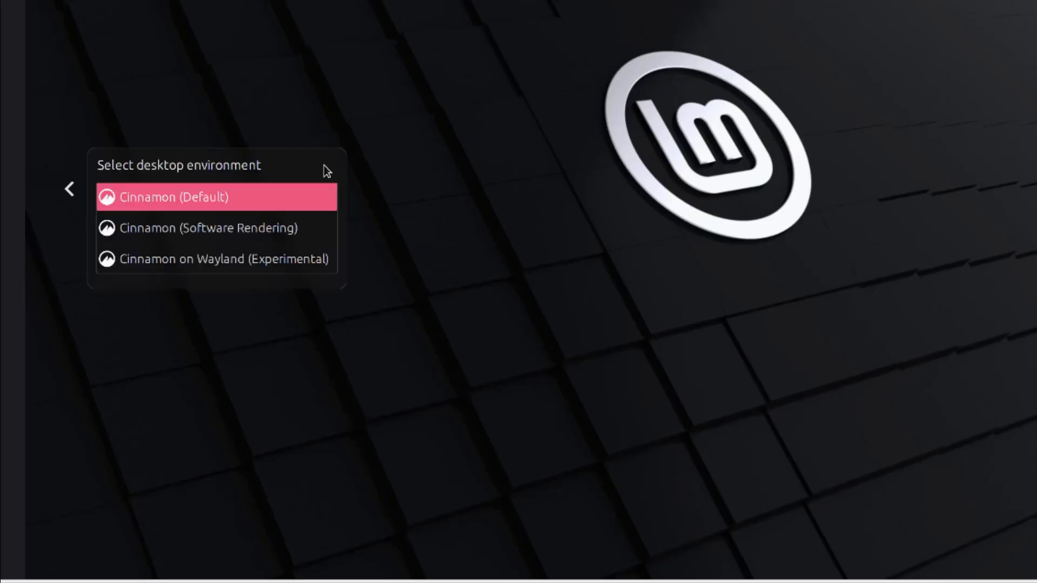
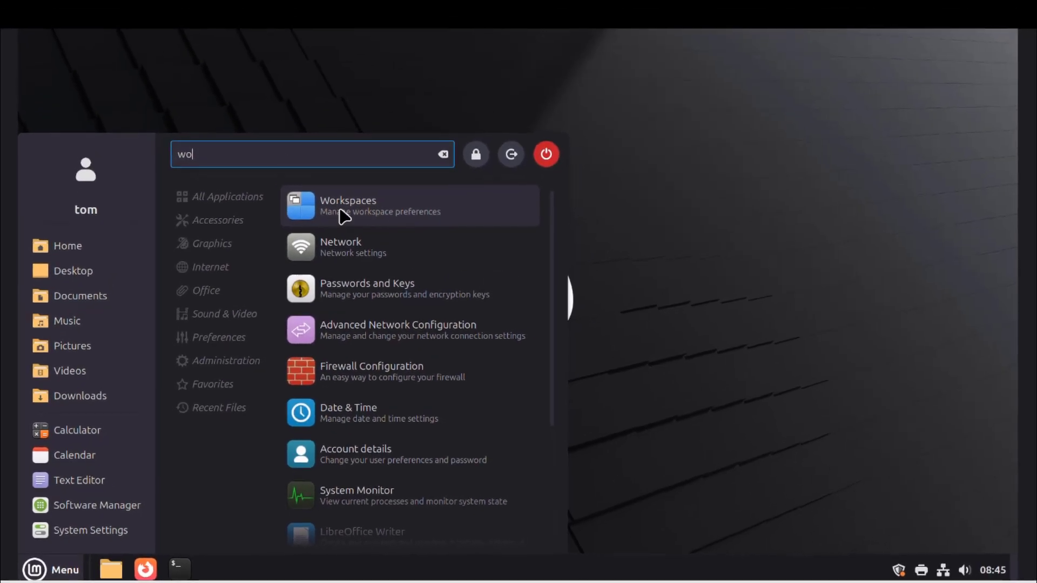
Open the Workspaces settings, examine the workspace options and close the window
click(351, 210)
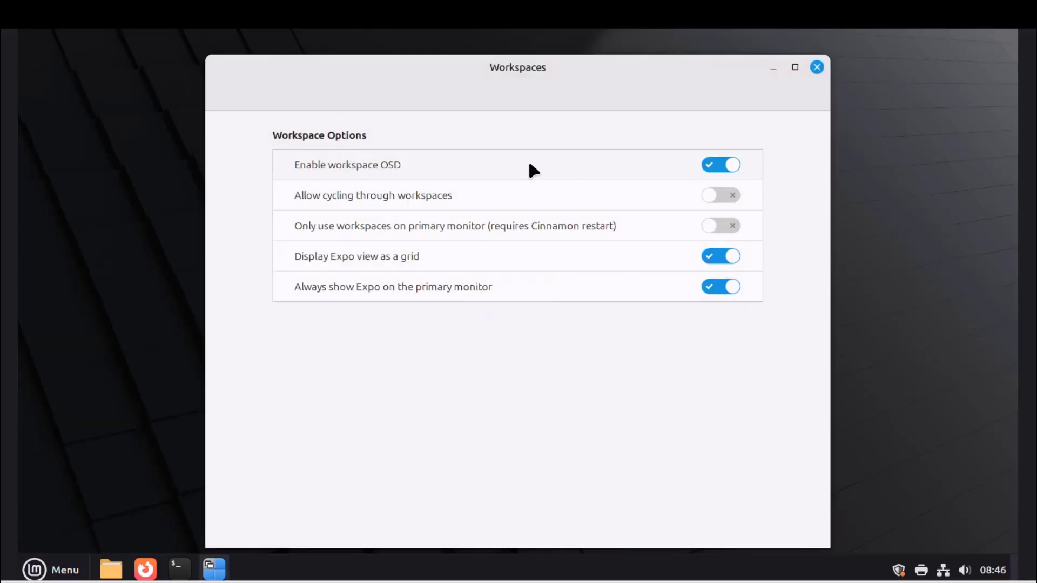
click(704, 163)
click(816, 67)
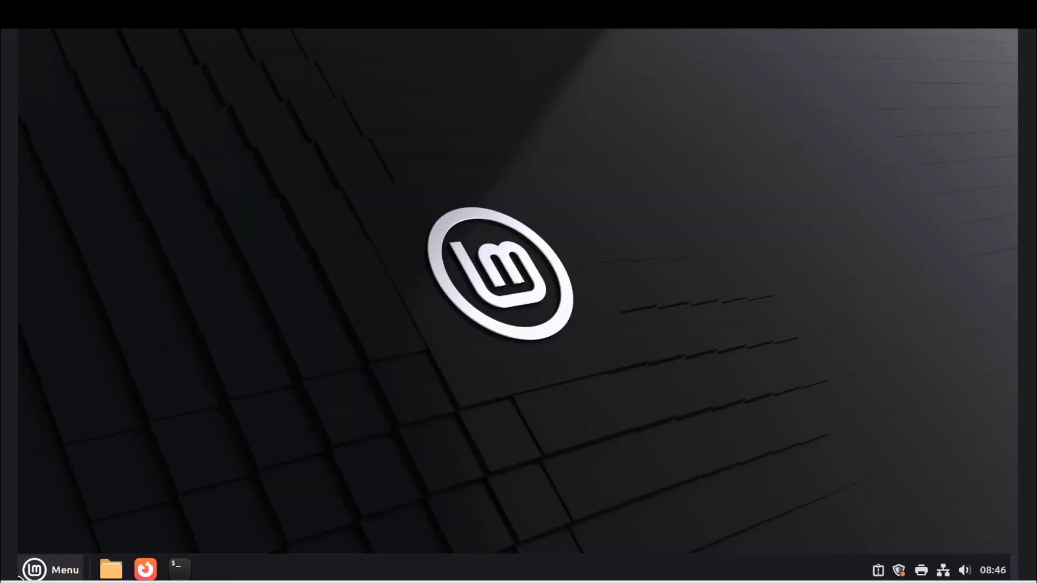
Search the installed applications for "time" and launch the Timeshift system restore utility
click(32, 571)
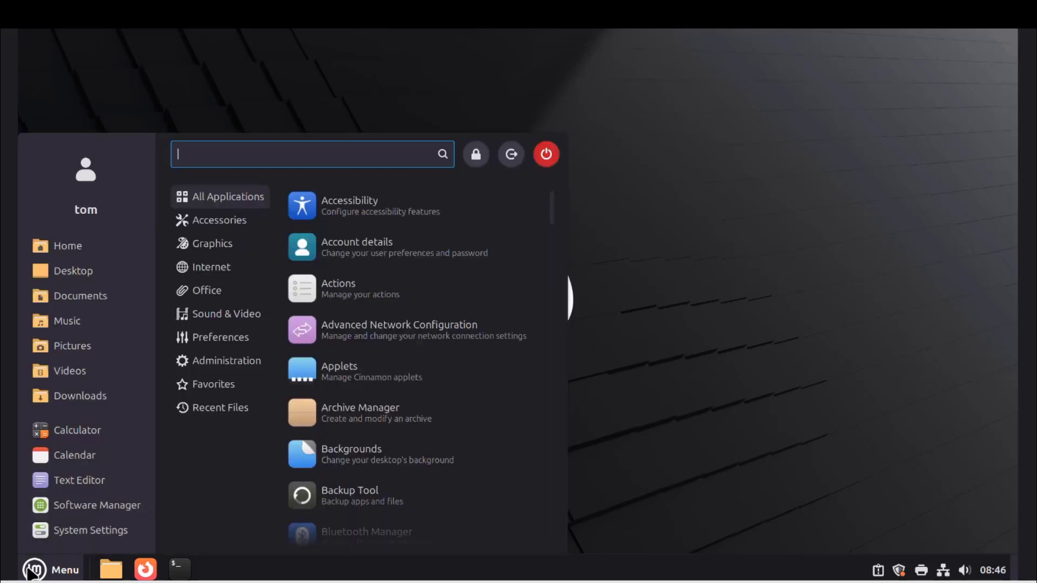
text(ti)
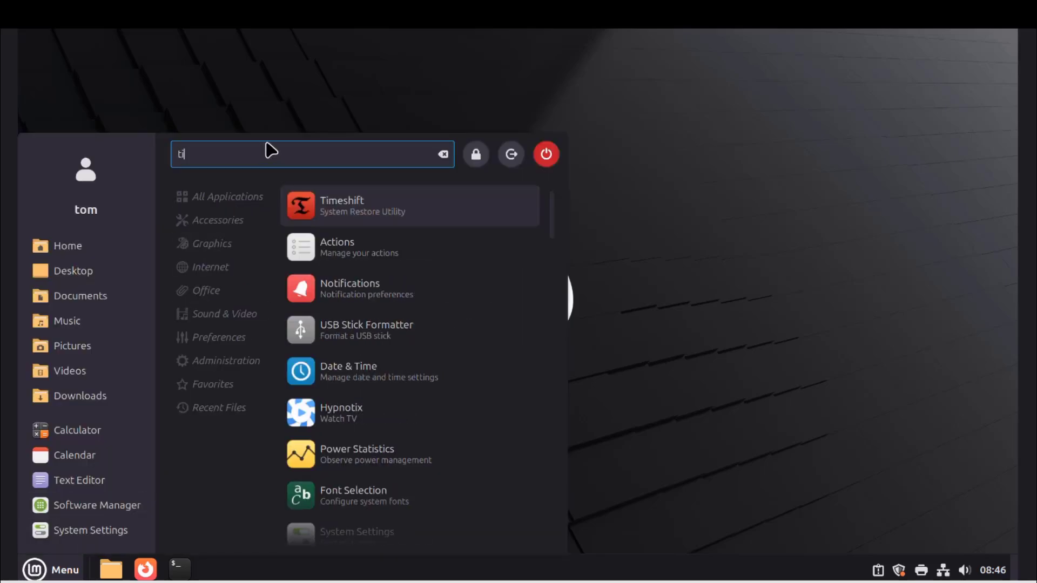
text(me)
click(408, 209)
key(Return)
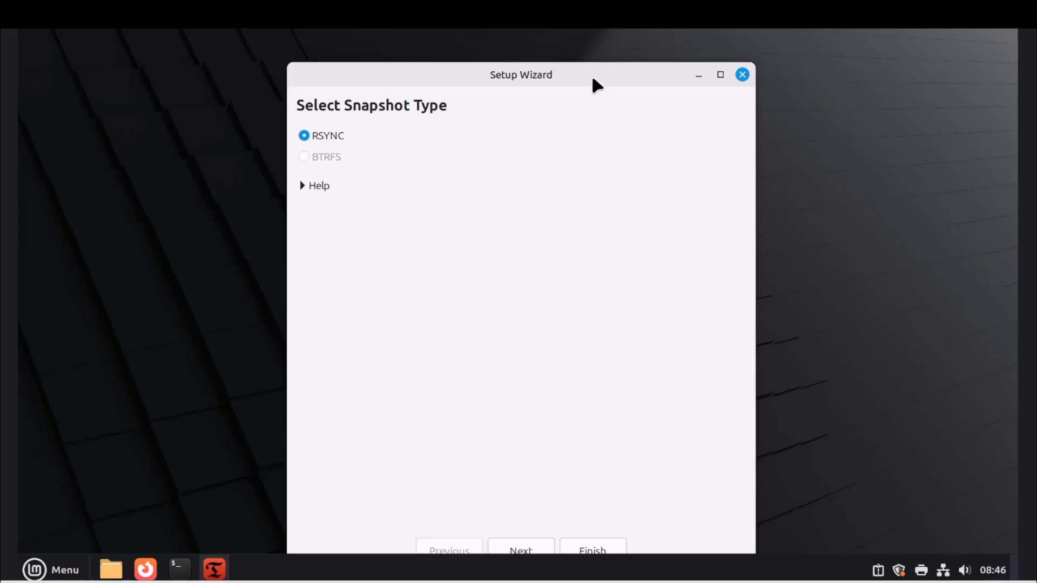
Keep RSYNC as the snapshot type and select the sda2 partition as the snapshot location
drag(593, 85, 596, 73)
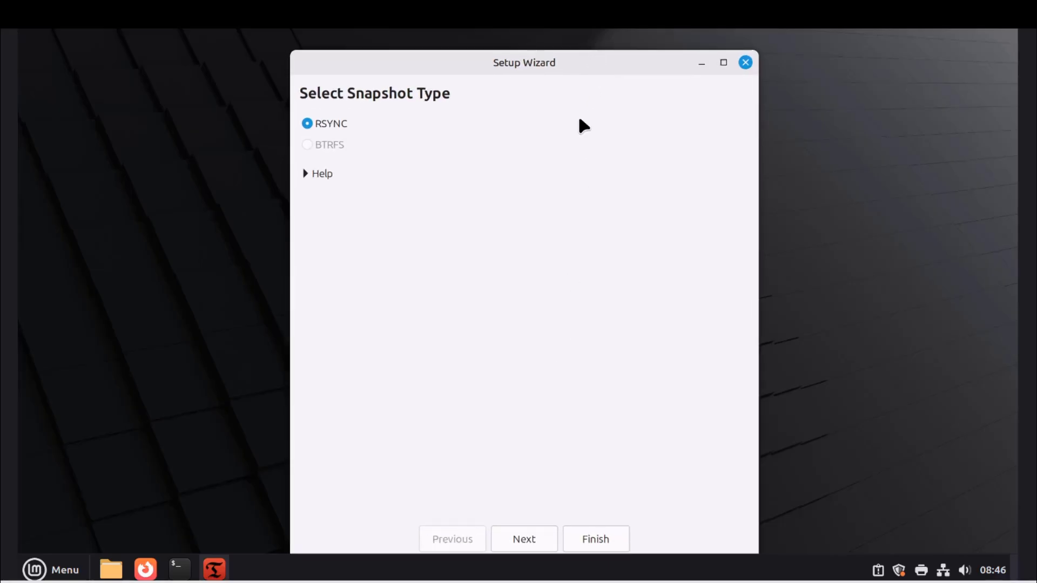
click(532, 536)
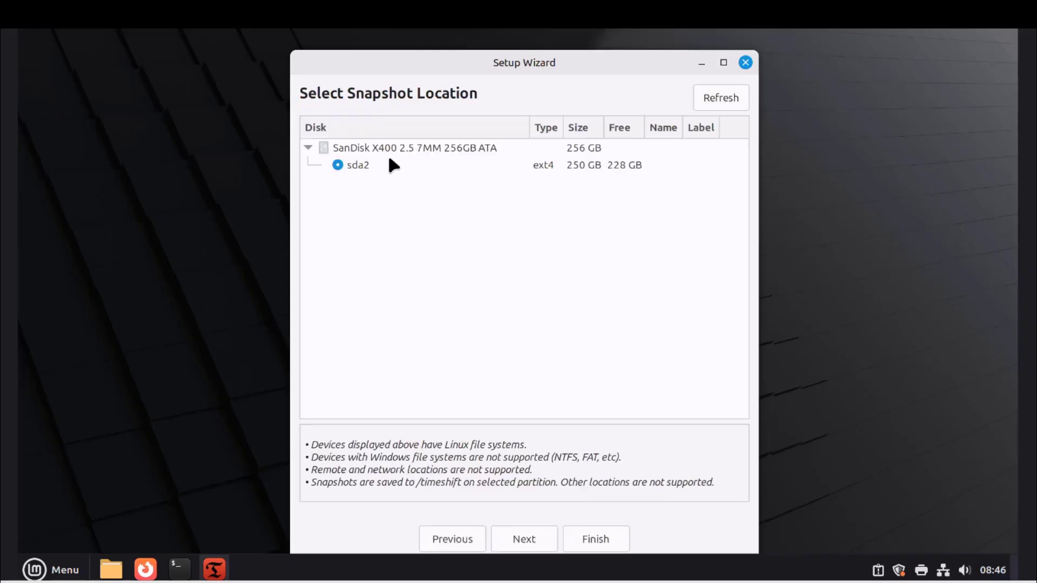
click(386, 163)
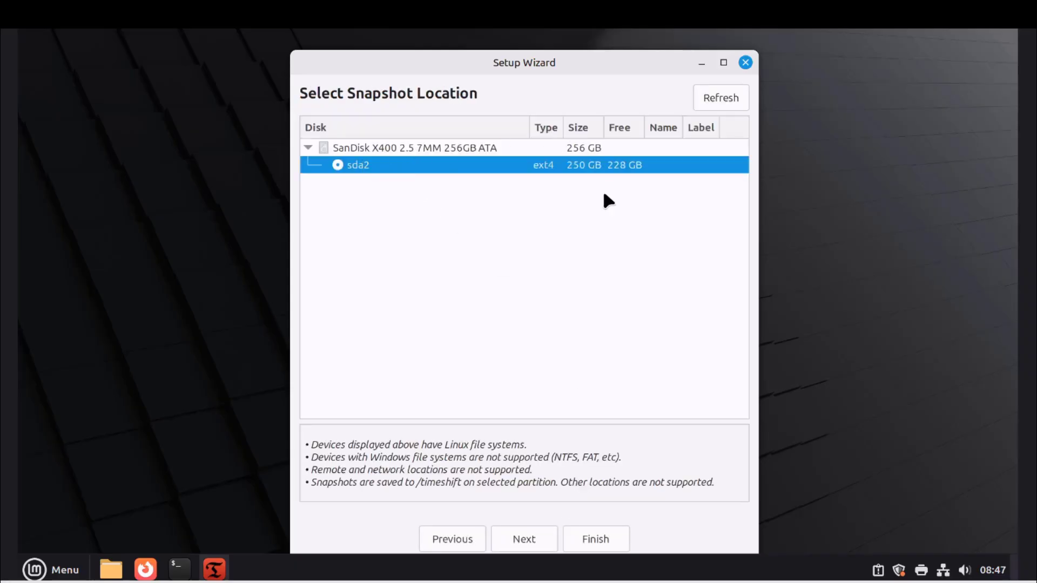
click(530, 539)
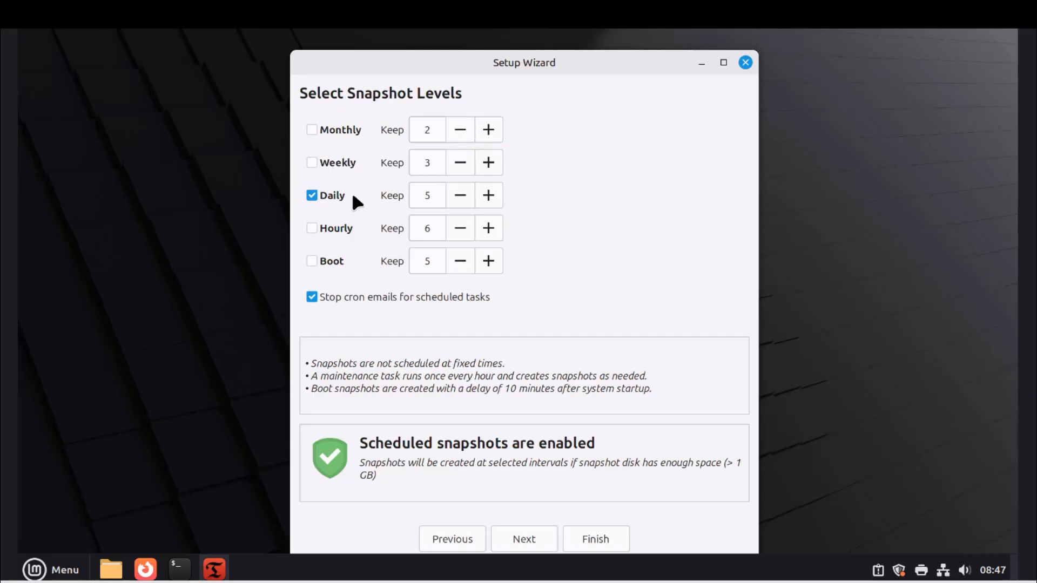
Set the daily snapshot level to keep 6 snapshots and finish the Timeshift setup wizard
click(423, 195)
click(460, 195)
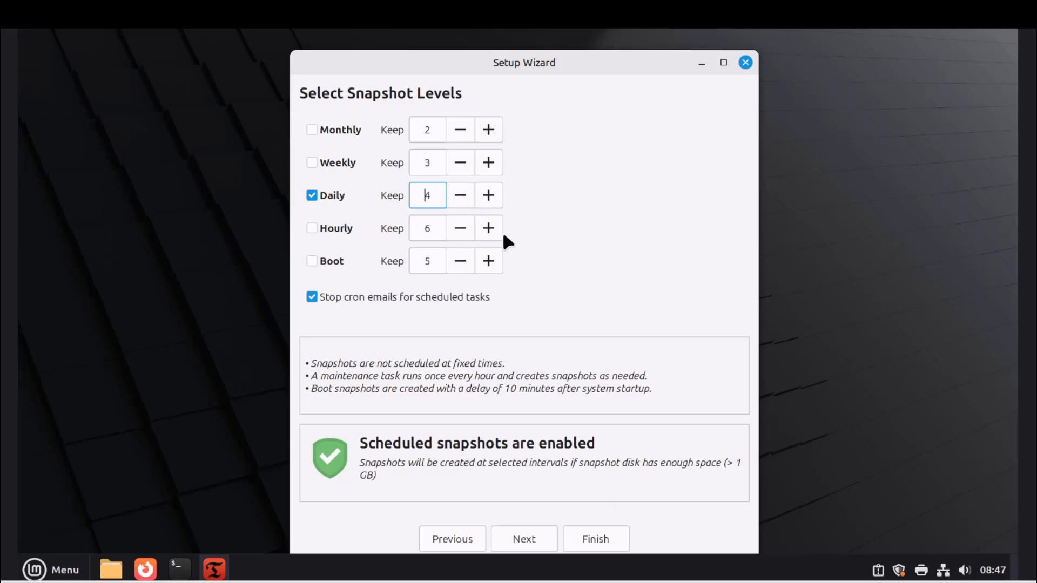
click(488, 197)
click(488, 197)
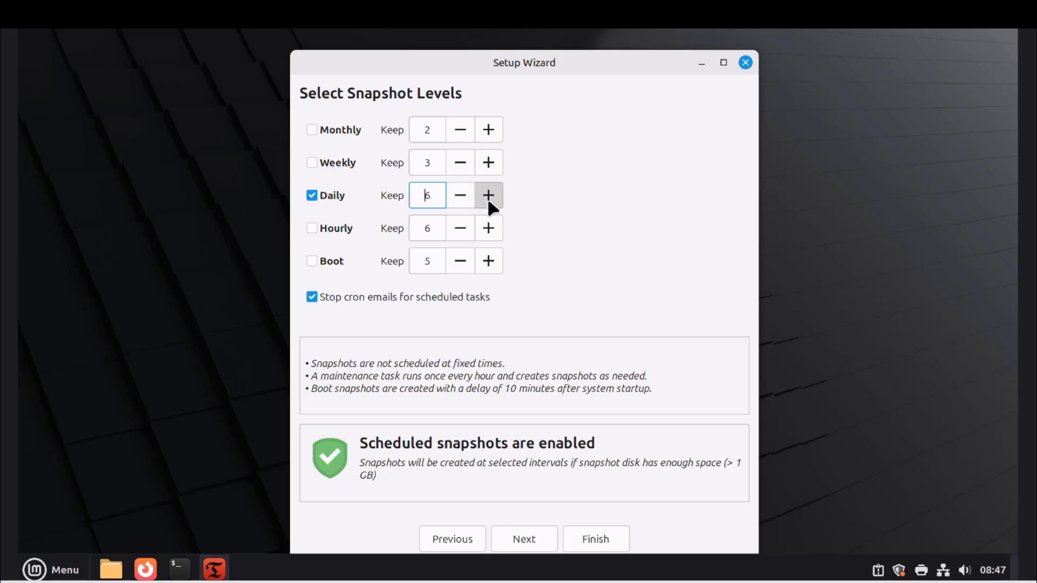
click(541, 540)
click(542, 540)
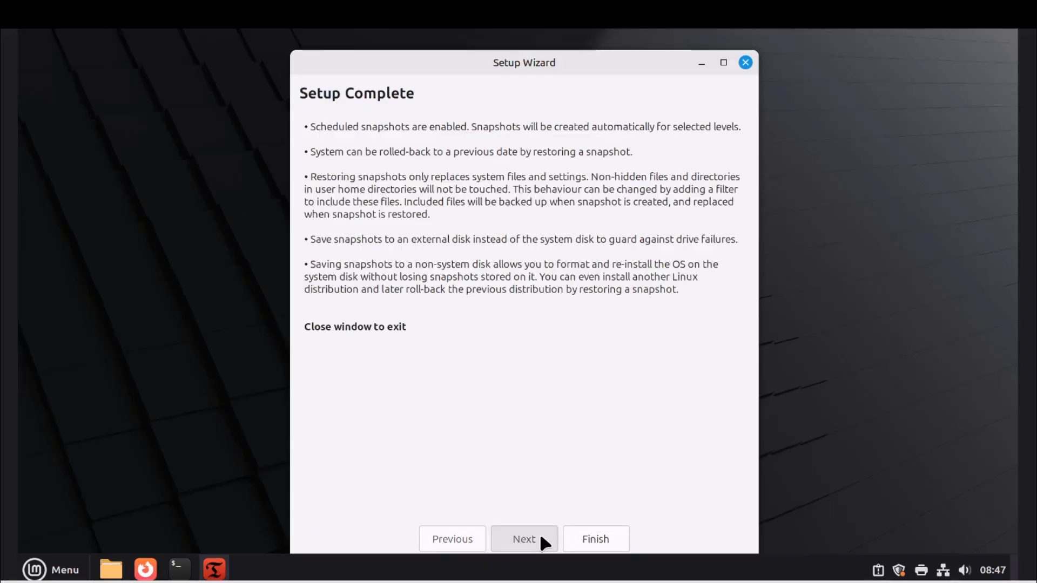
click(581, 542)
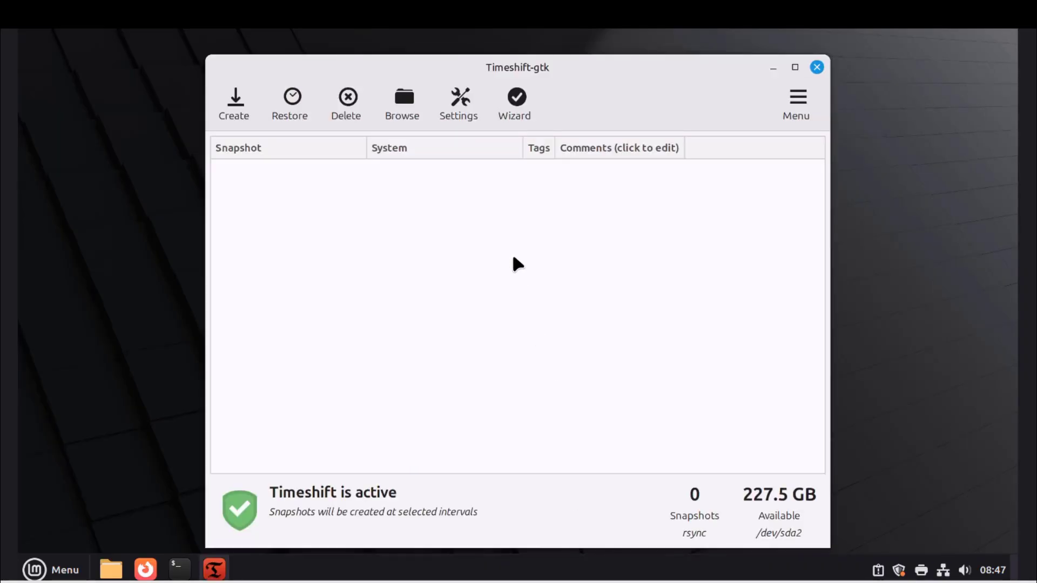
Create a system snapshot and check the target device options for restoring it, cancelling the restore
click(237, 108)
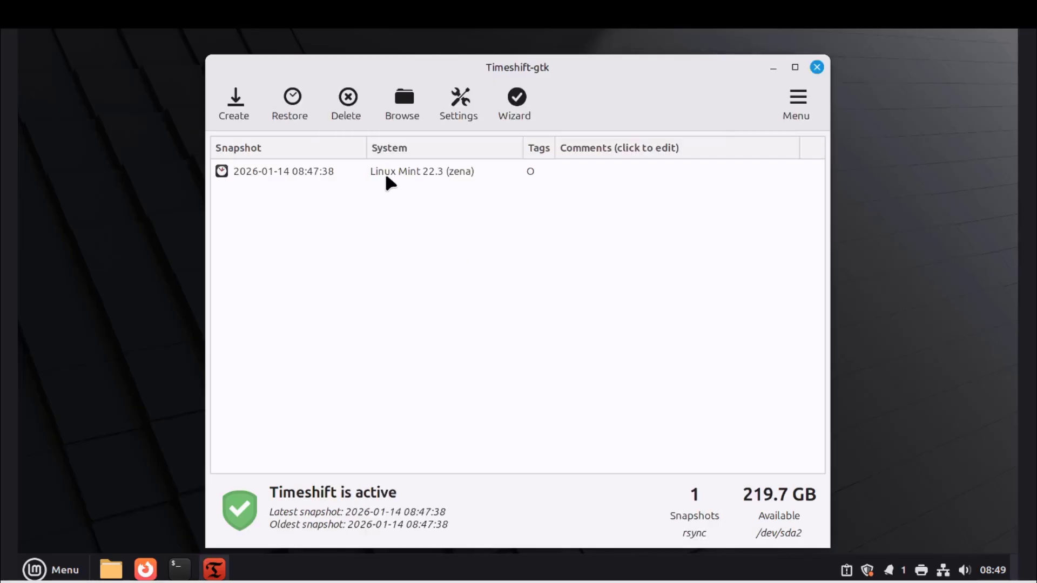
click(387, 179)
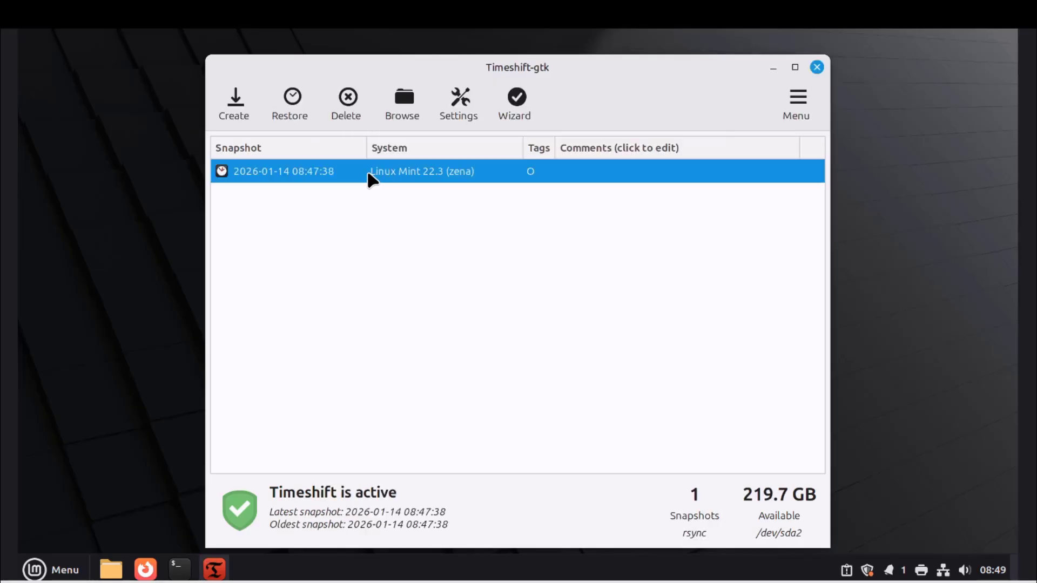
click(295, 105)
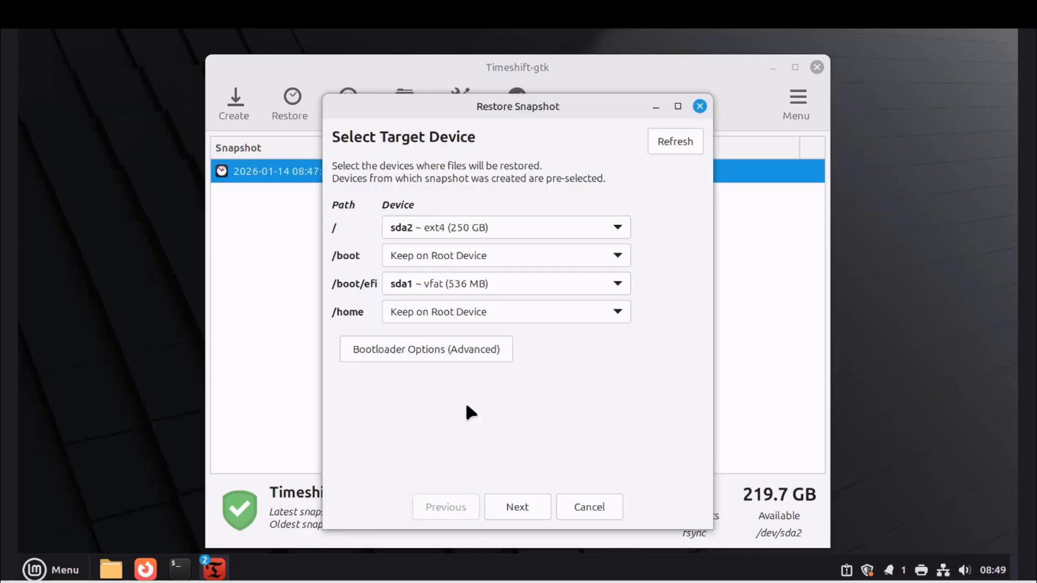
click(574, 509)
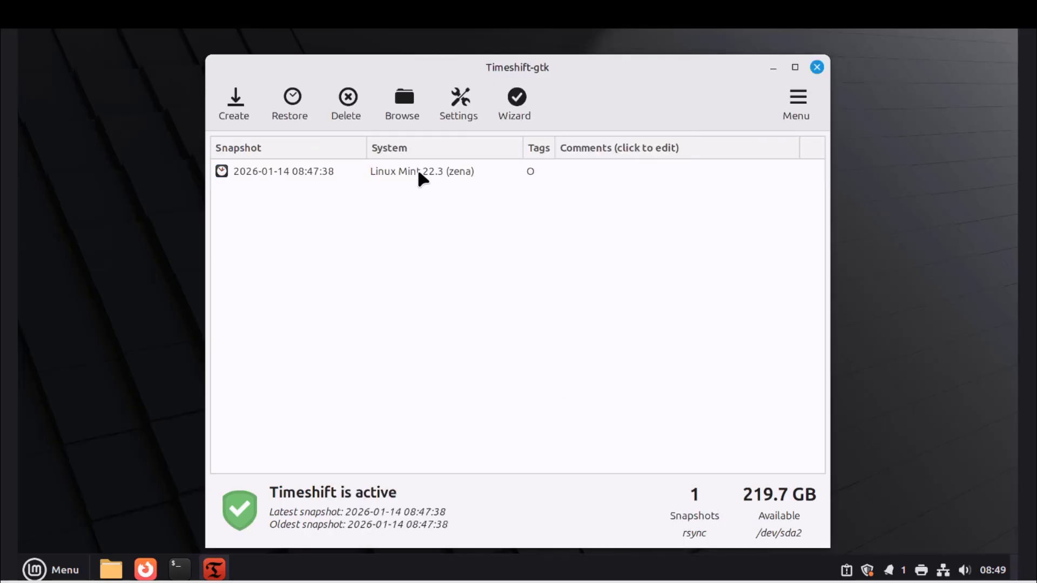
Examine Timeshift's type, location, schedule, user, filter and miscellaneous settings, then close Timeshift
click(446, 104)
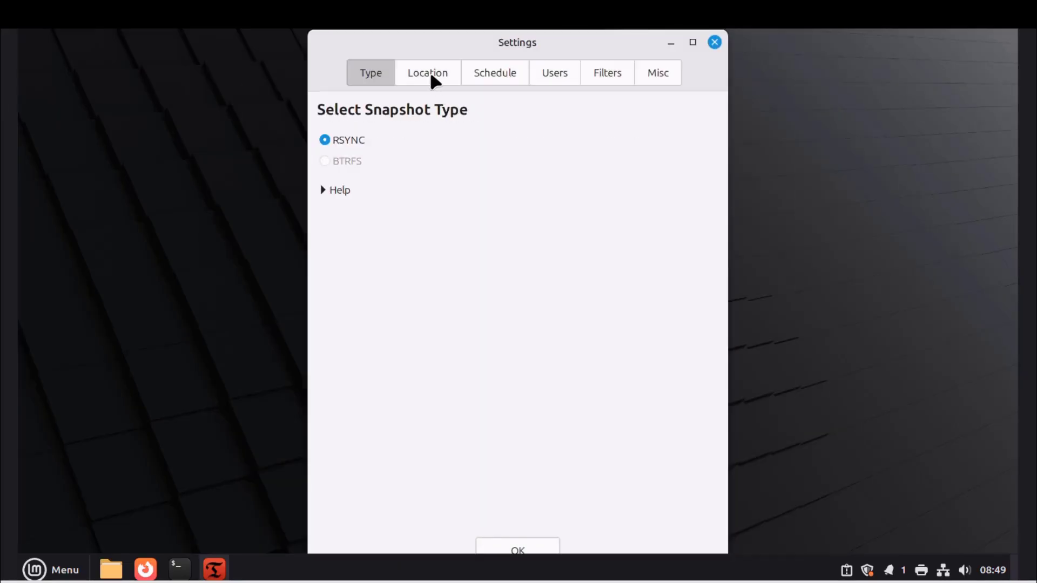
click(432, 76)
click(483, 72)
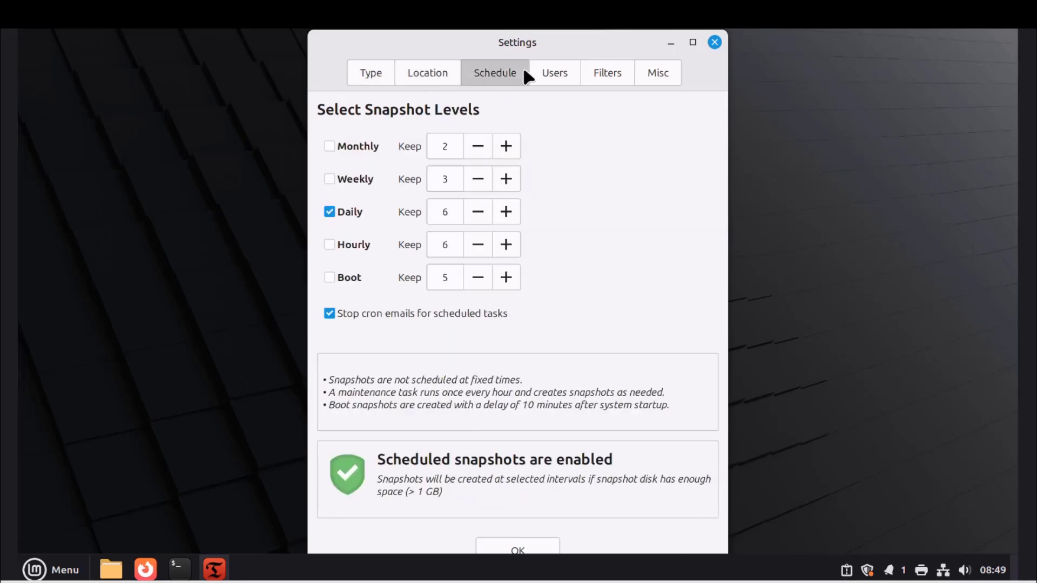
click(540, 72)
click(604, 72)
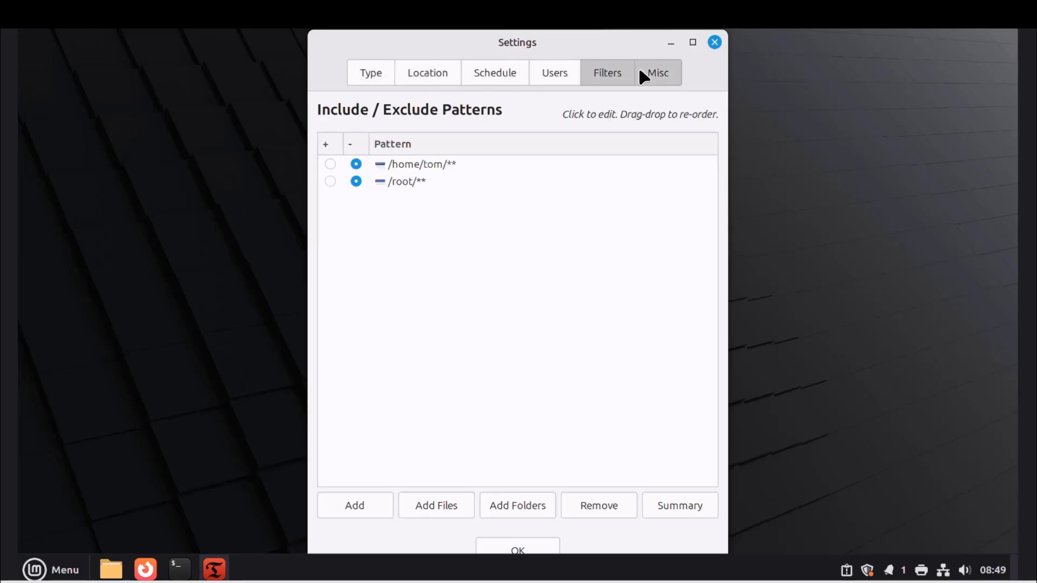
click(643, 75)
click(713, 43)
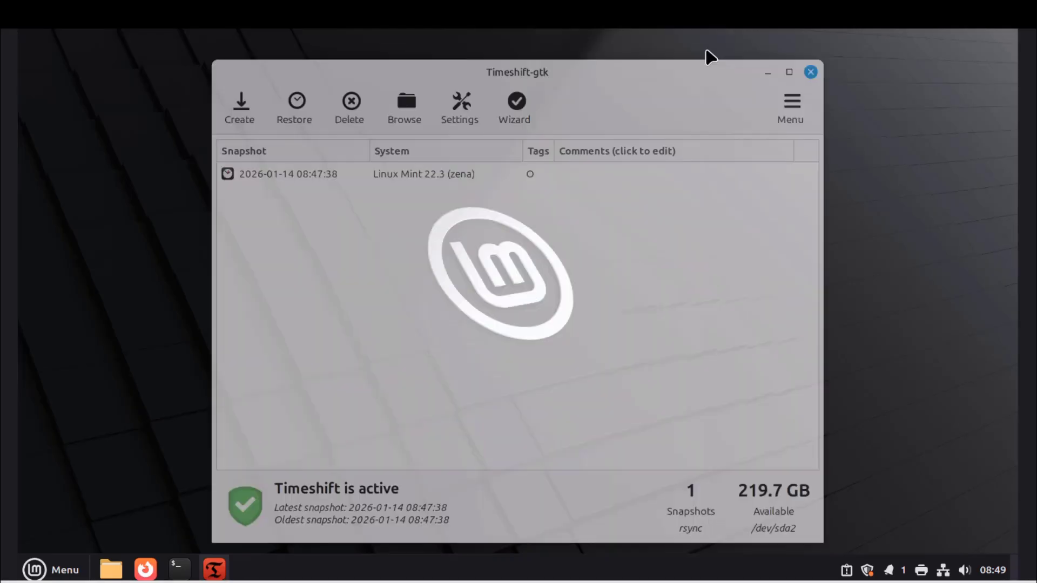
click(815, 65)
Open the Driver Manager from the administration applications to check for additional drivers
click(51, 570)
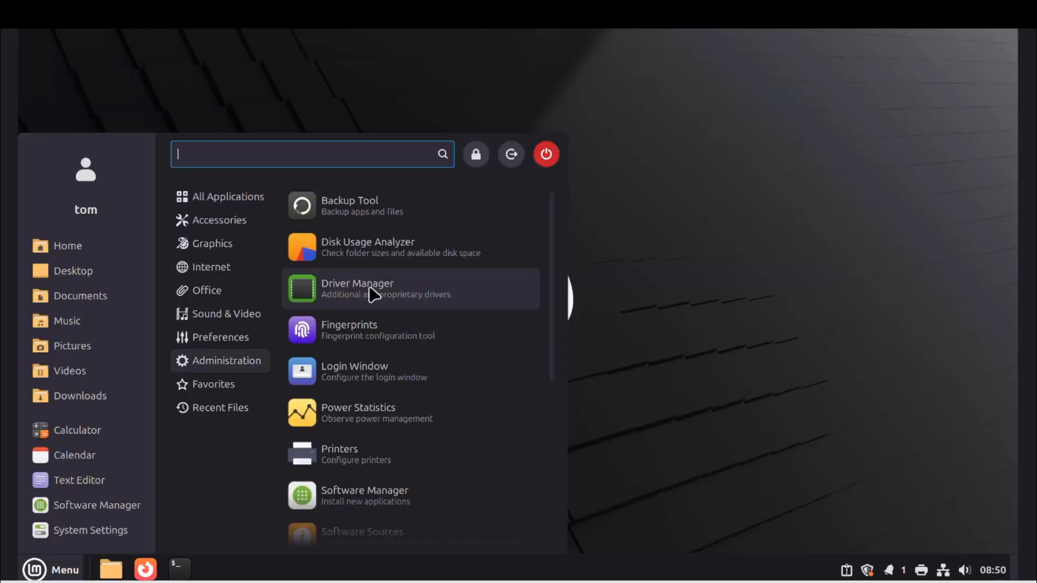
click(372, 295)
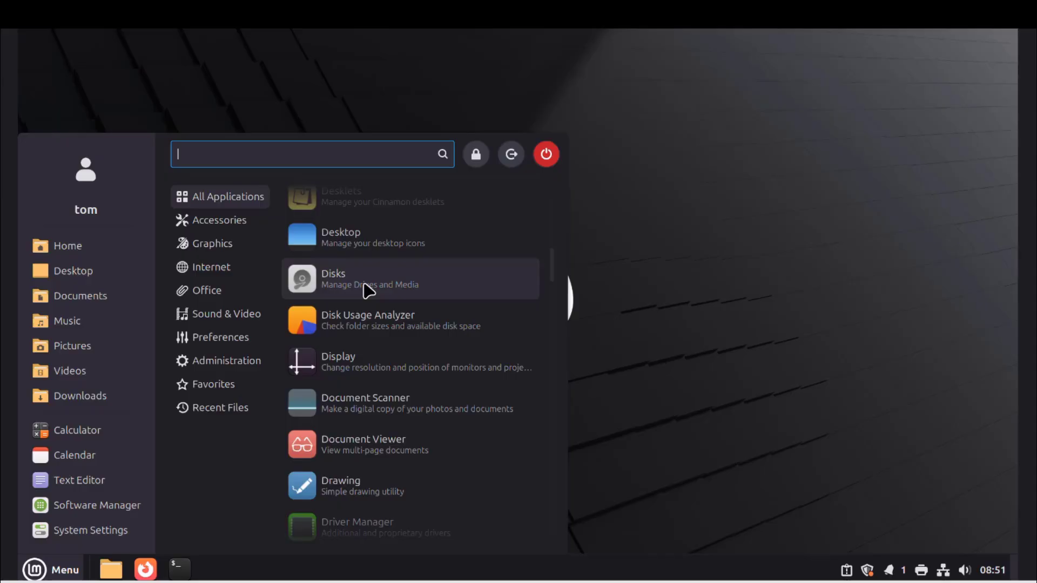
Open the Disks utility, select the 256 GB disk and view the operations available for its first partition
click(363, 284)
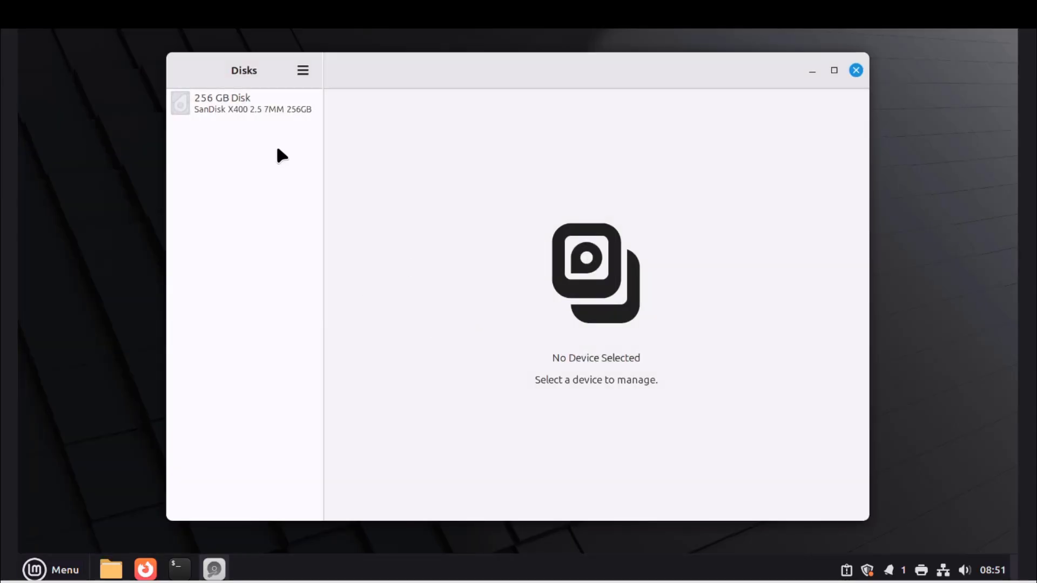
click(234, 114)
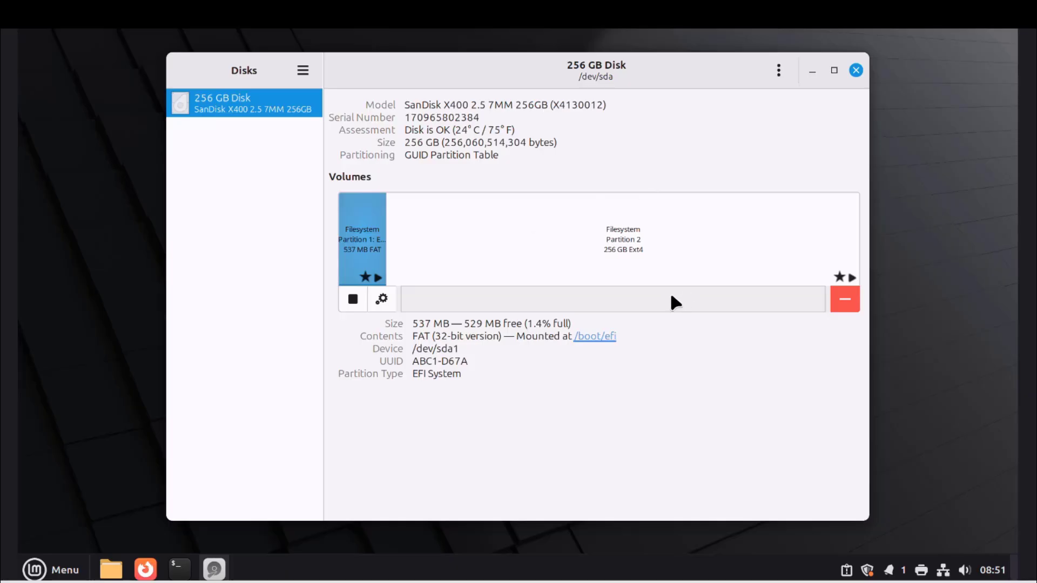
click(382, 298)
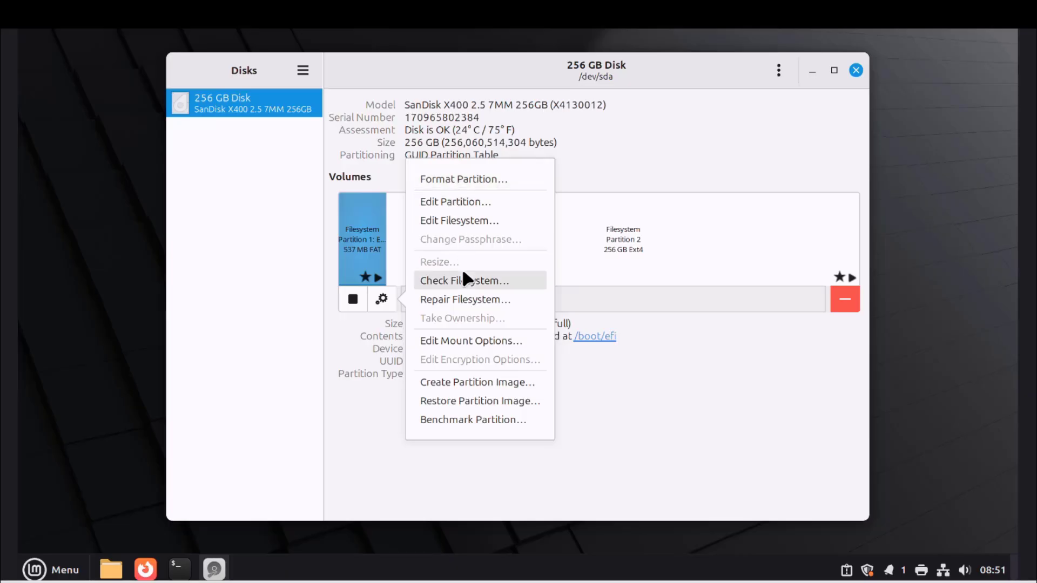
click(467, 451)
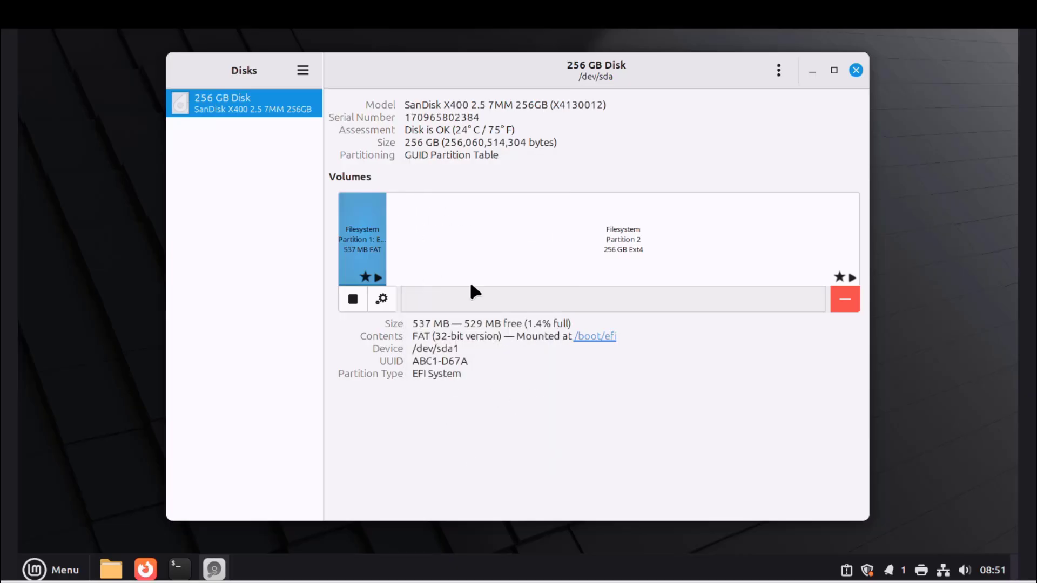
View the version and copyright information of the Disks utility and close it
click(309, 74)
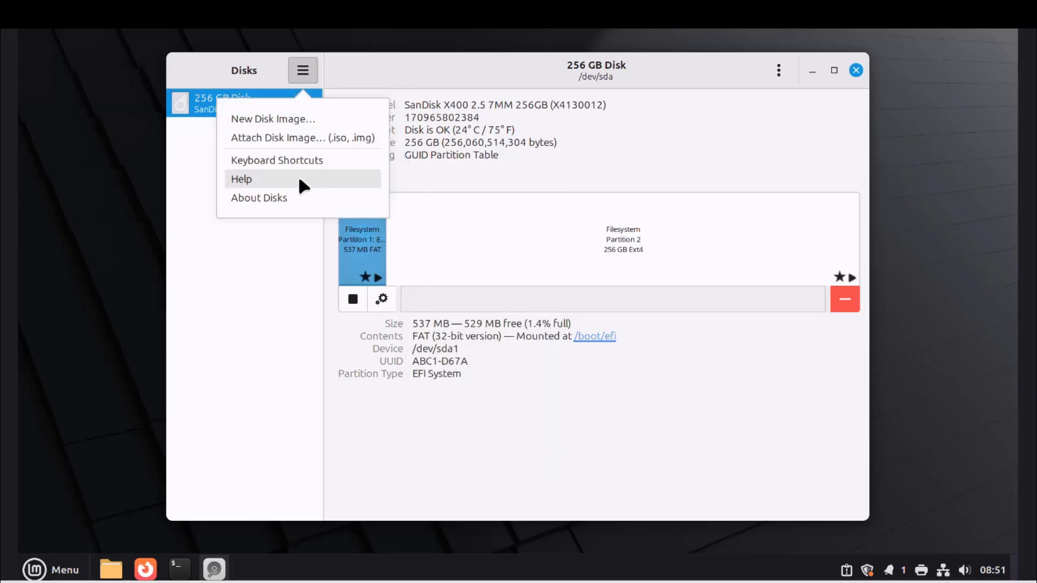
click(296, 199)
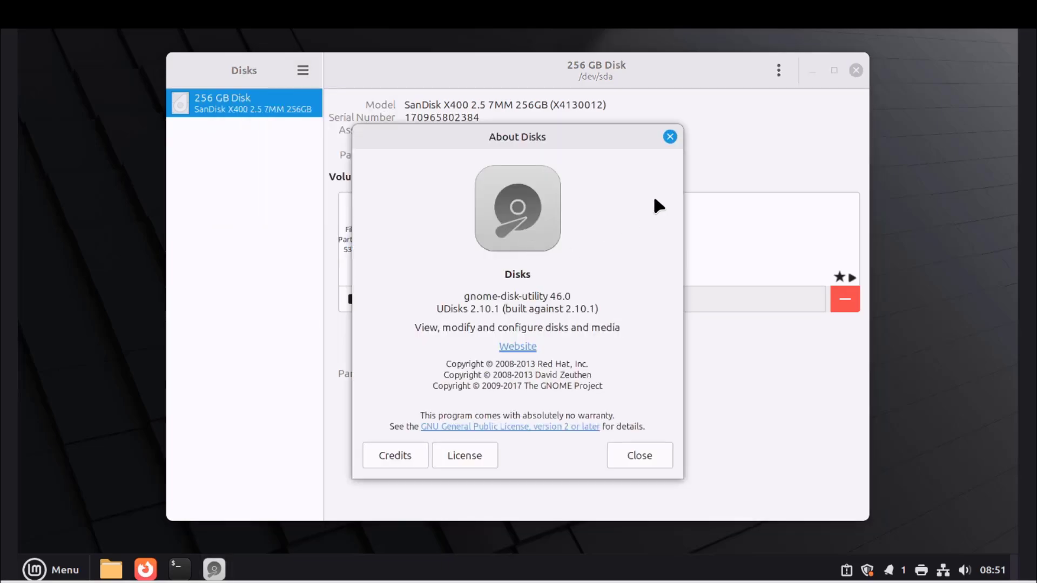
click(668, 136)
Examine the drive's Advanced Power Management settings, cancel without applying them and close the Disks utility
click(779, 72)
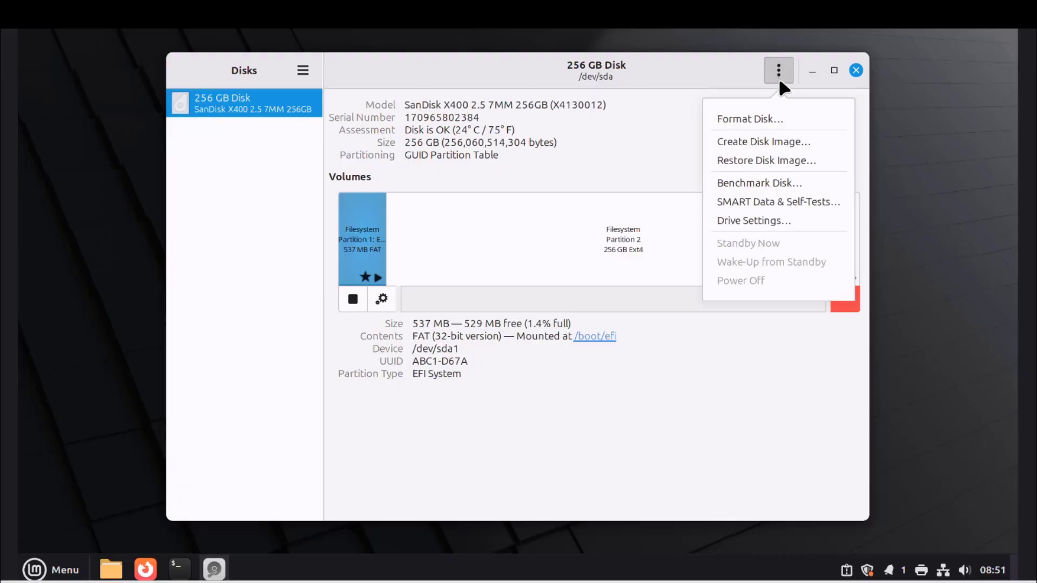
click(778, 225)
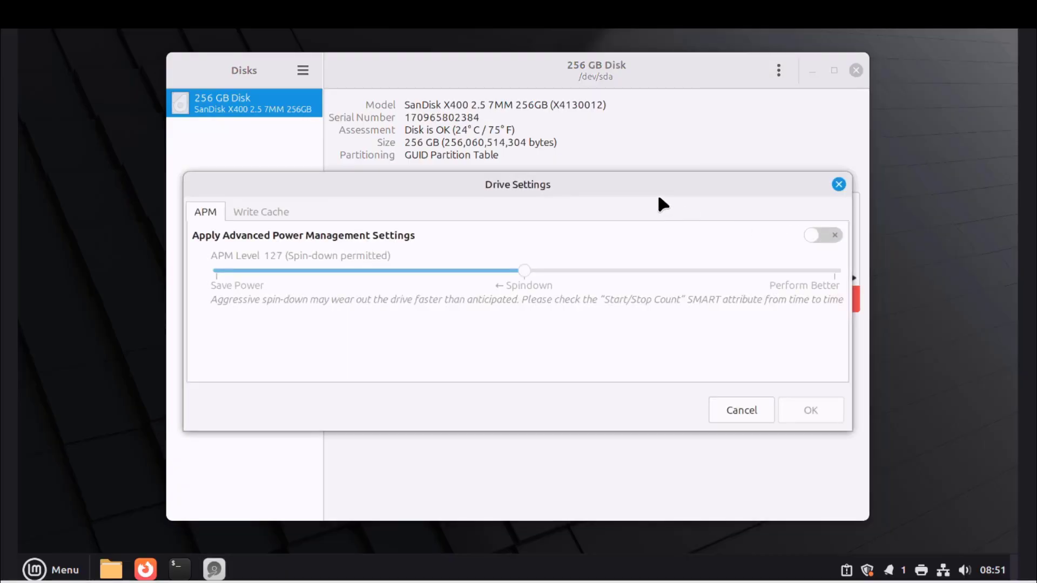
drag(648, 191, 664, 175)
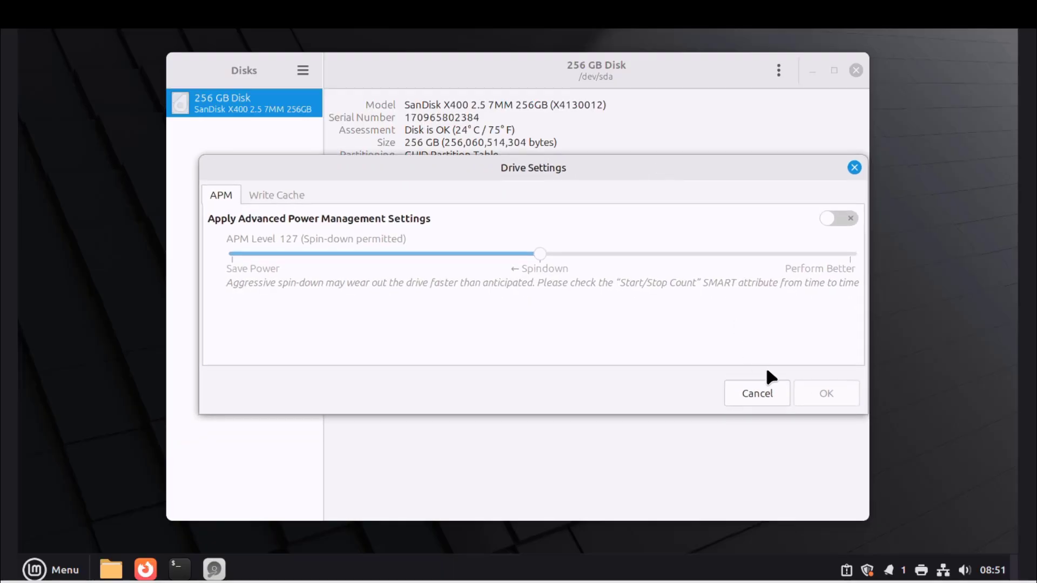
click(846, 217)
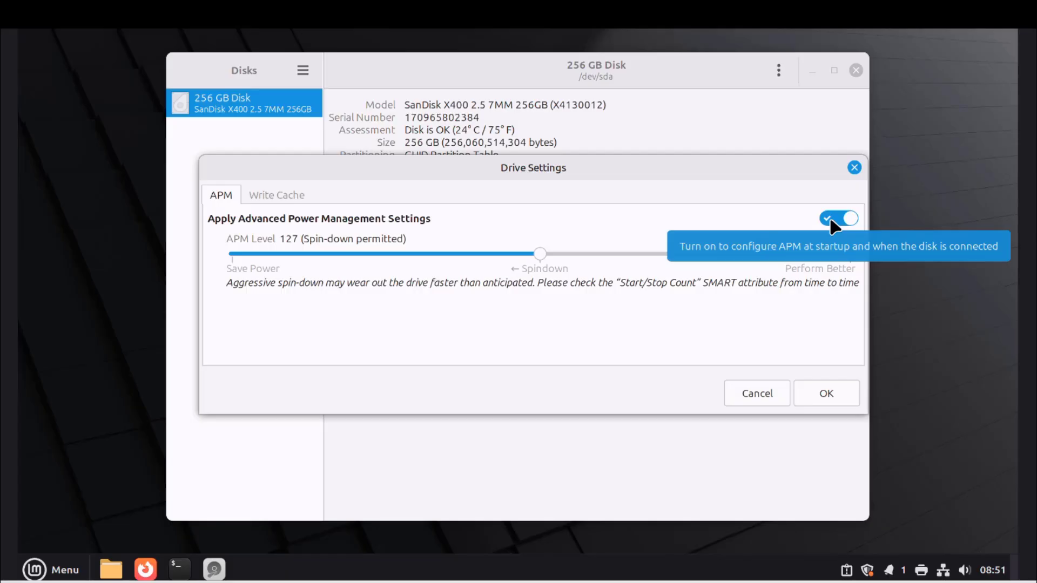
click(830, 218)
click(773, 392)
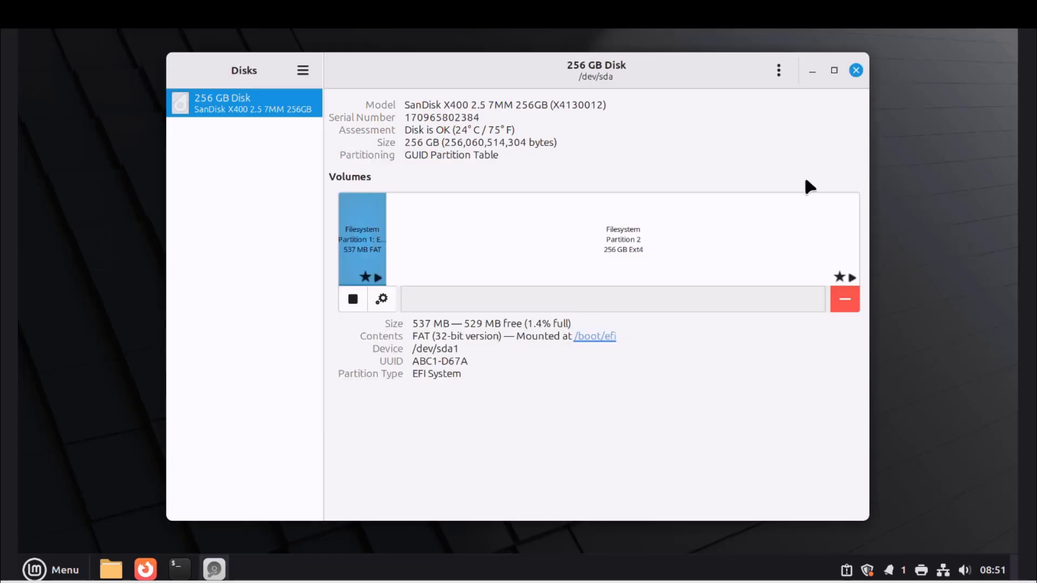
click(856, 70)
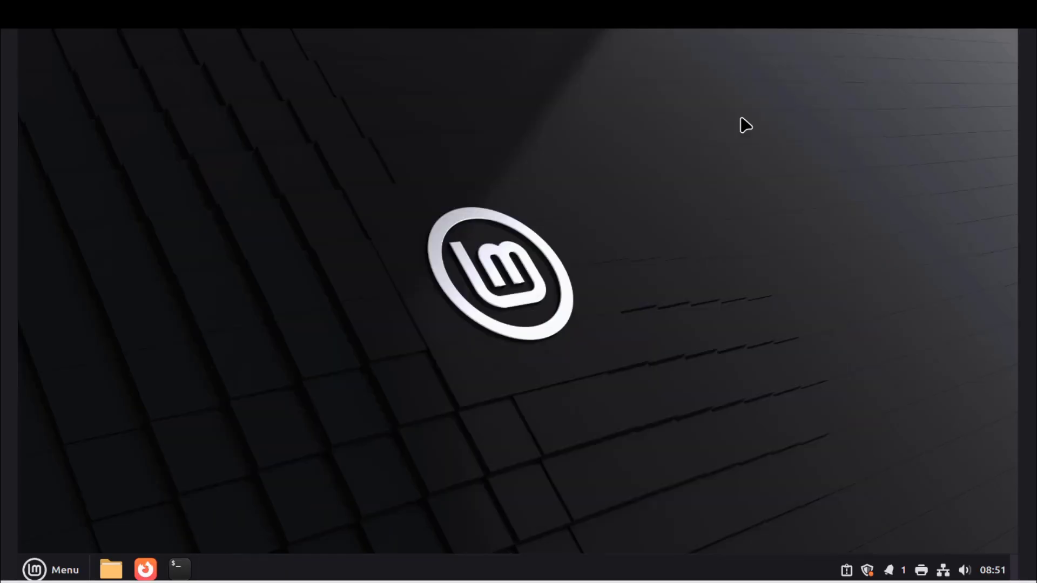
Open the settings of the desktop panel, check the auto-hide choices and set the left zone's font size to 7.5pt
right_click(482, 572)
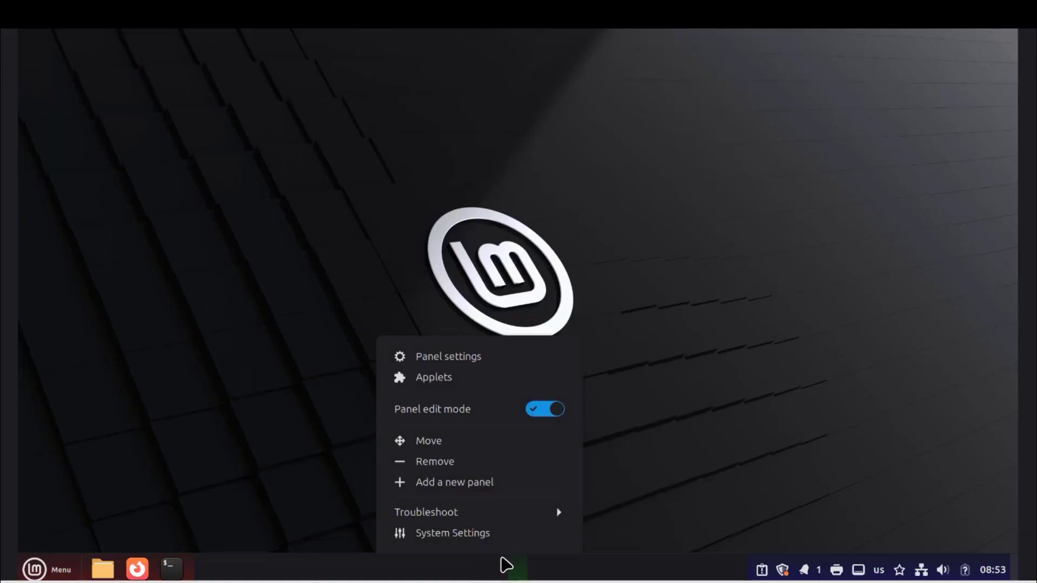
click(471, 362)
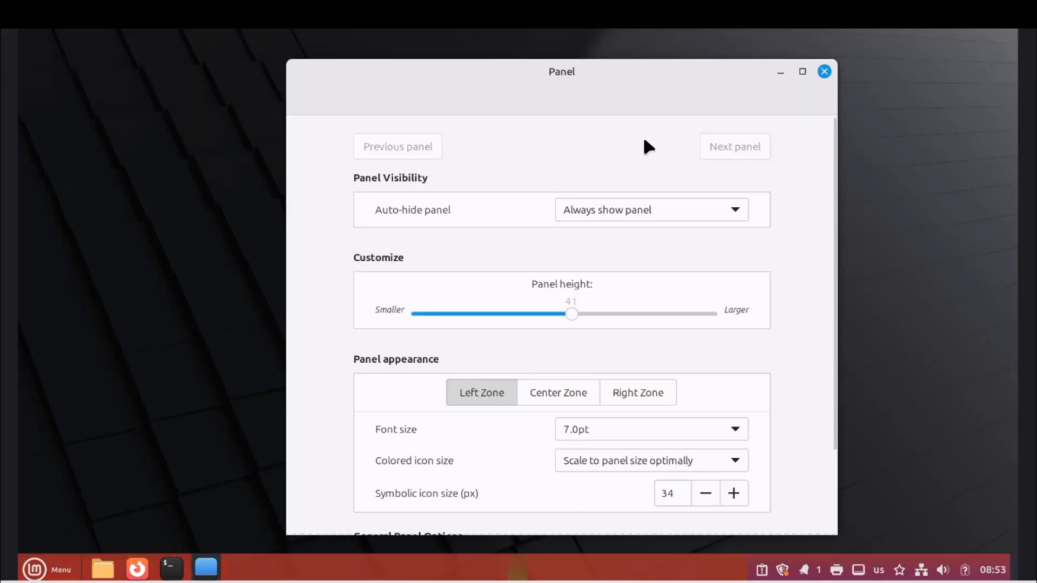
click(623, 209)
click(497, 202)
scroll(670, 337, down, 4)
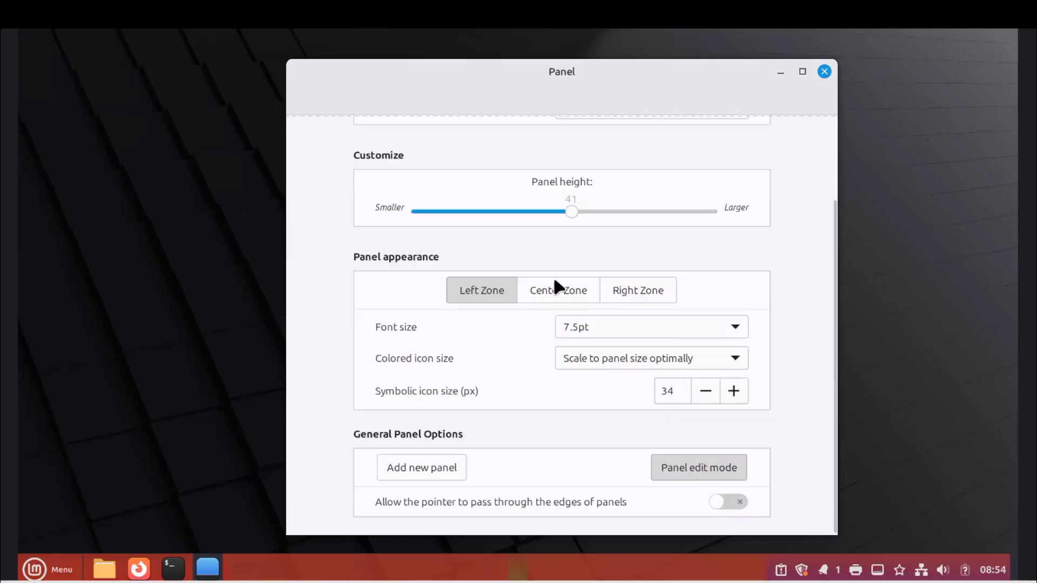
Review the panel appearance options of the center, right and left zones, including the font size and colored icon size choices
click(562, 289)
click(615, 291)
click(482, 291)
click(739, 326)
click(770, 340)
click(736, 358)
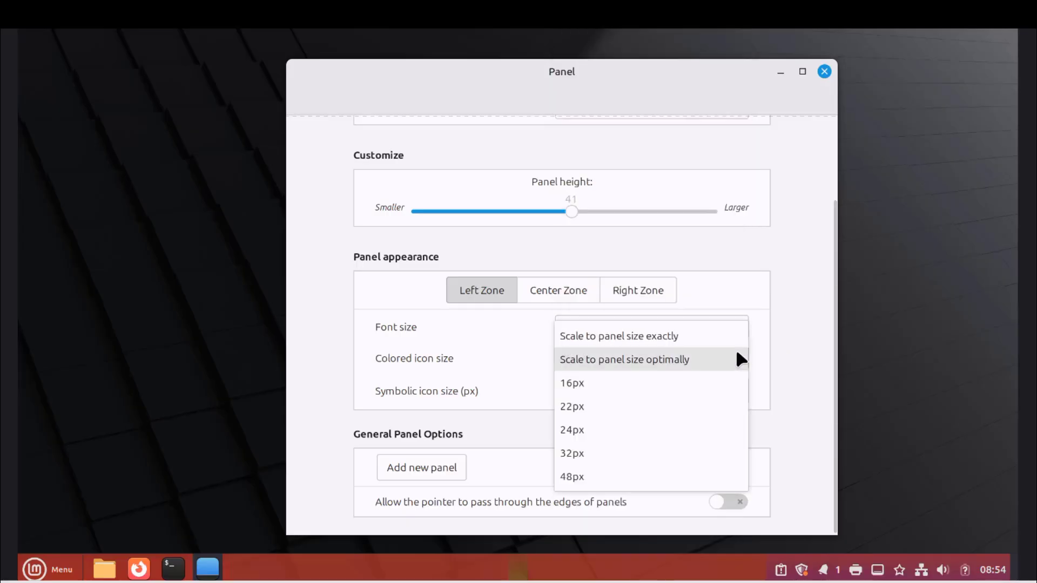
click(737, 354)
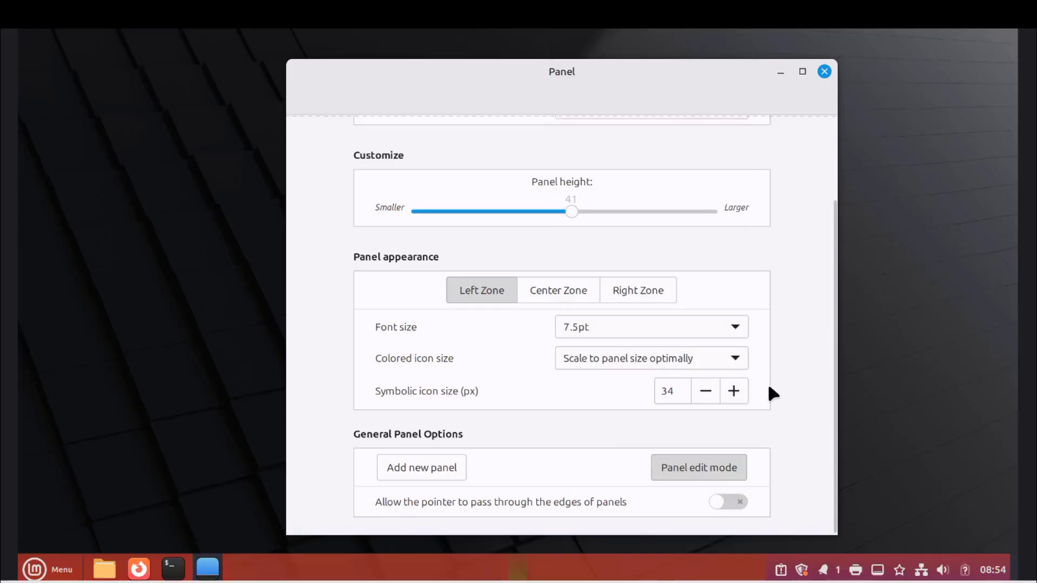
Bring up the position choices for adding a new panel and cancel without placing one
scroll(769, 387, up, 3)
scroll(772, 388, down, 3)
click(432, 467)
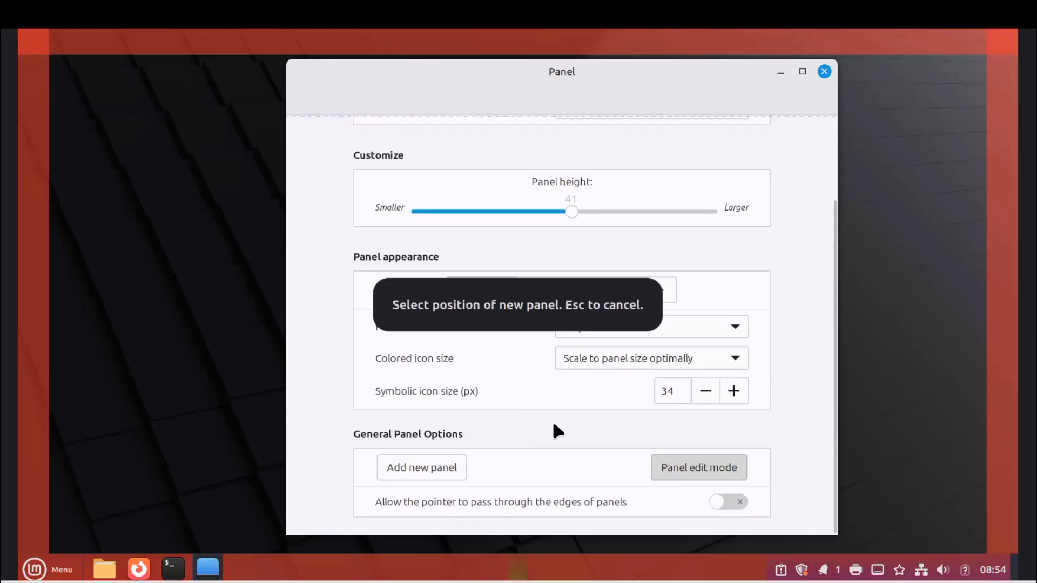
key(Escape)
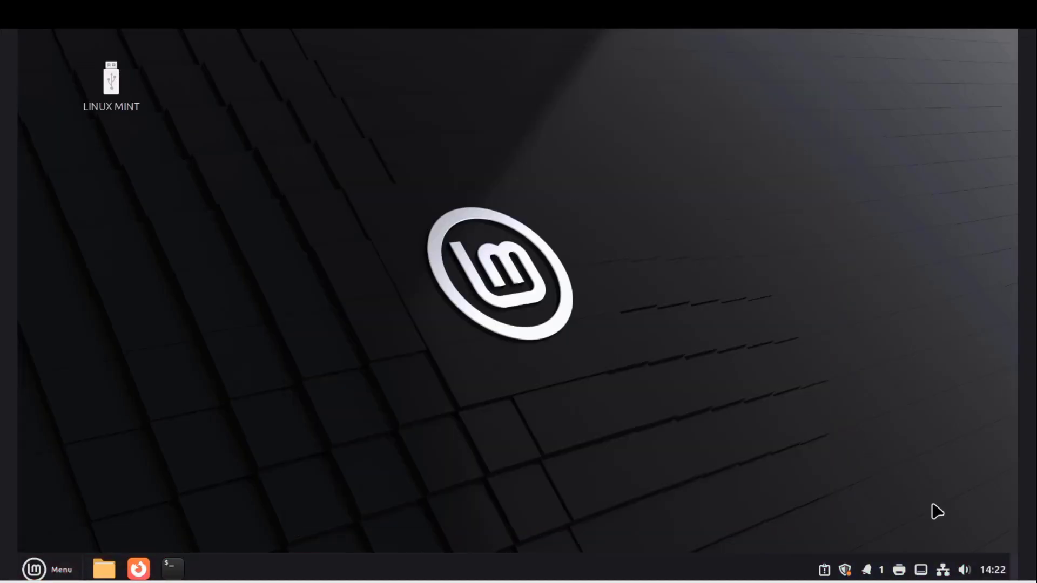
View the panel's calendar, sound, network, removable drives, printer and notification applets one after another
click(992, 570)
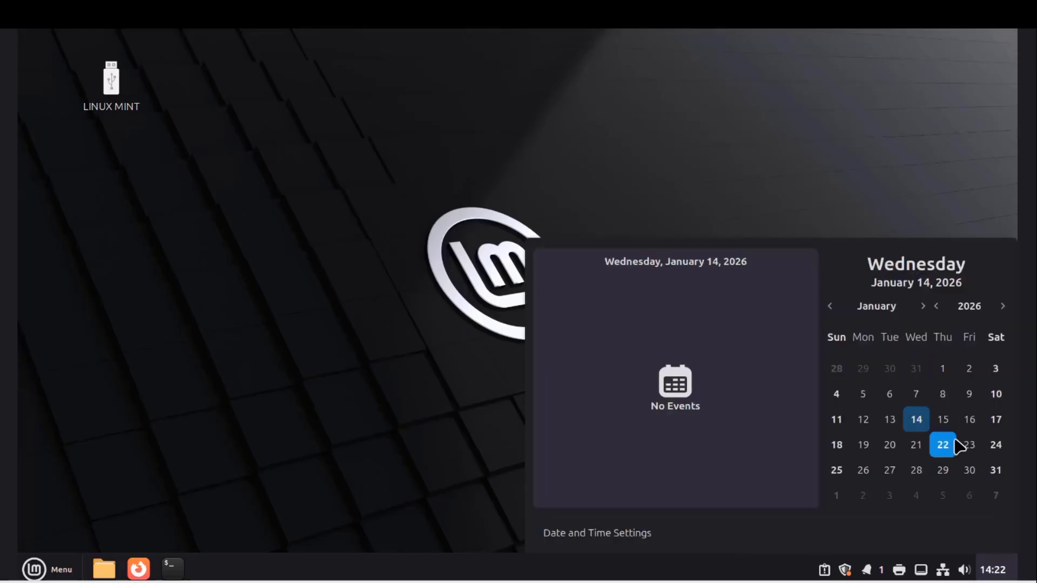
click(962, 570)
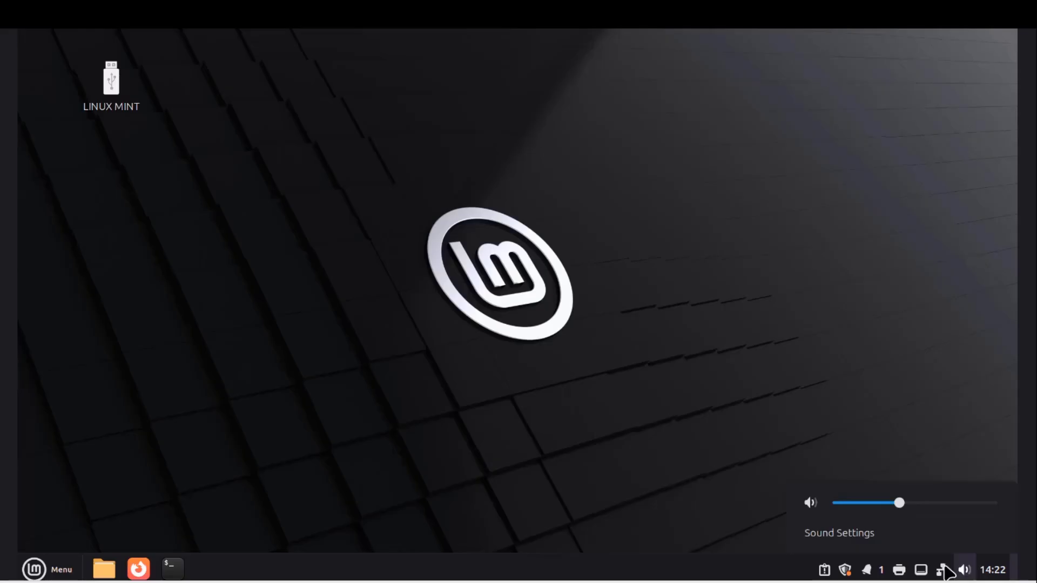
click(944, 571)
click(942, 570)
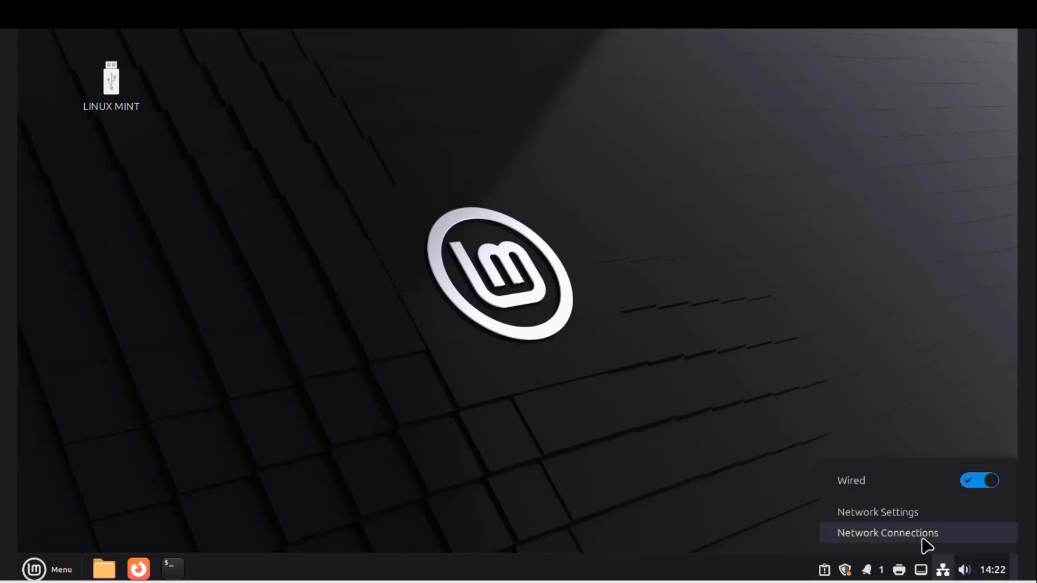
click(921, 571)
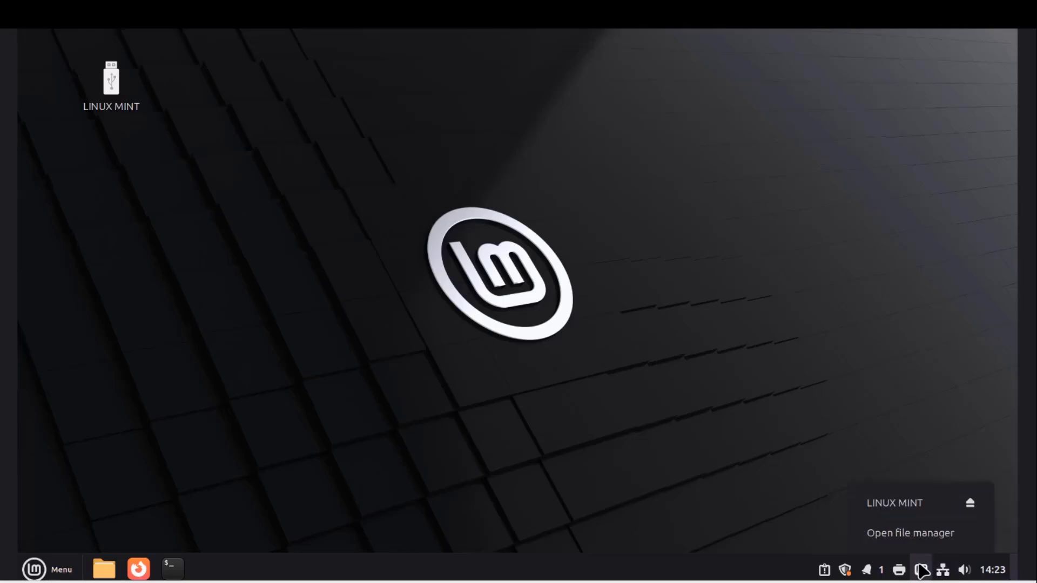
click(898, 570)
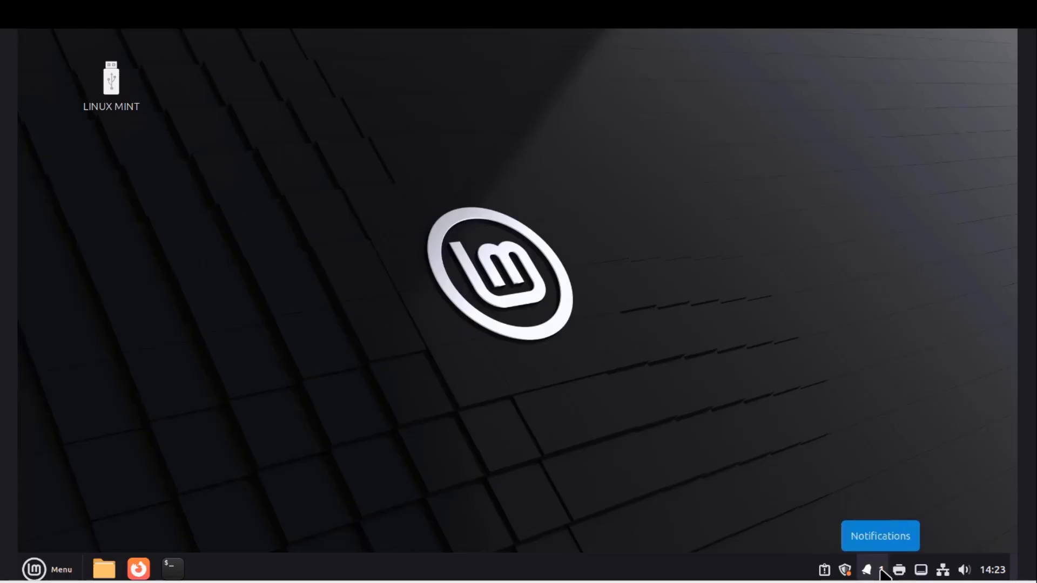
click(881, 571)
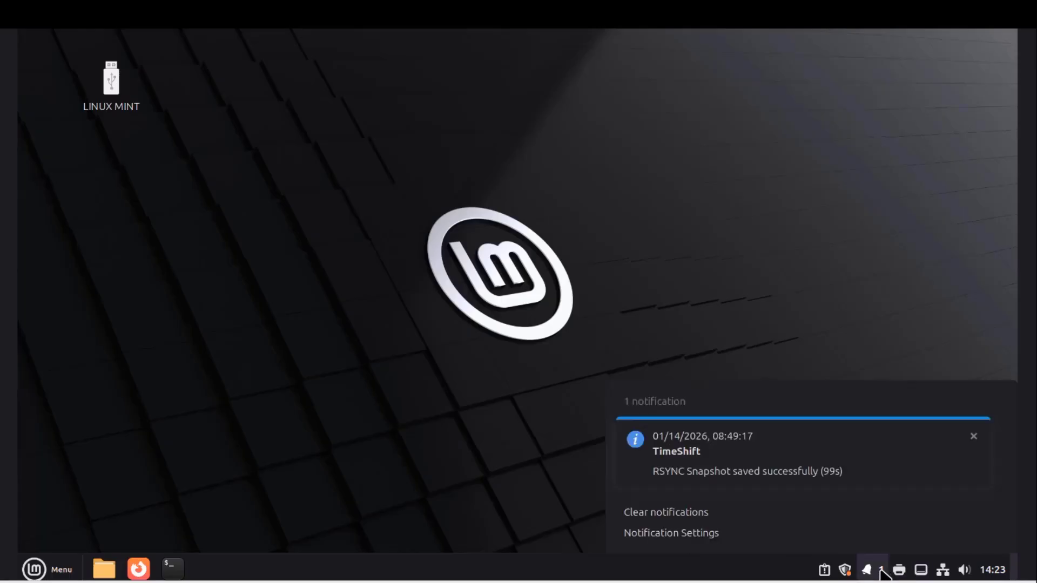
View the available updates in the Update Manager, close it and check the system reports indicator
click(845, 571)
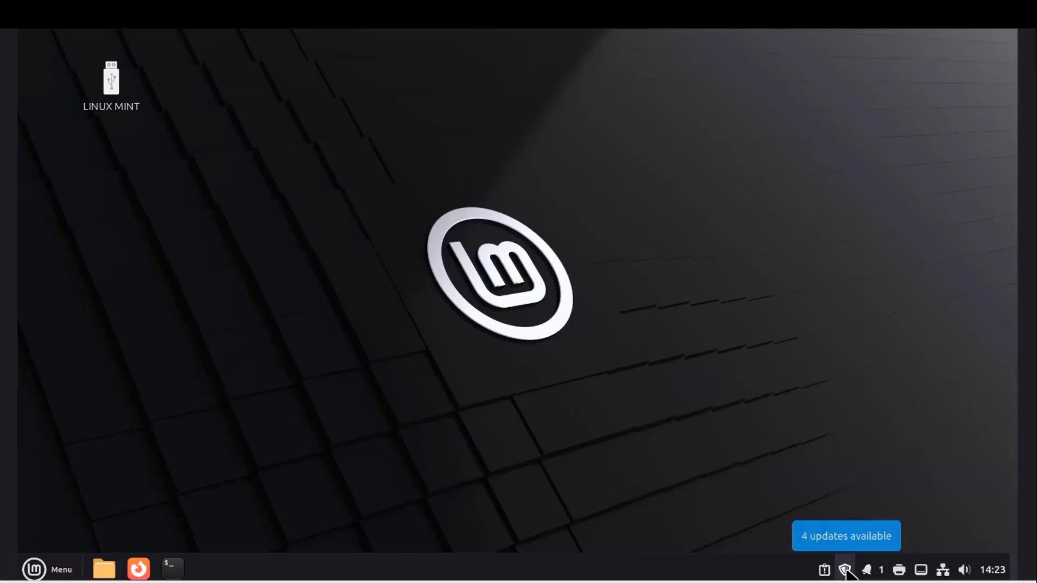
click(846, 570)
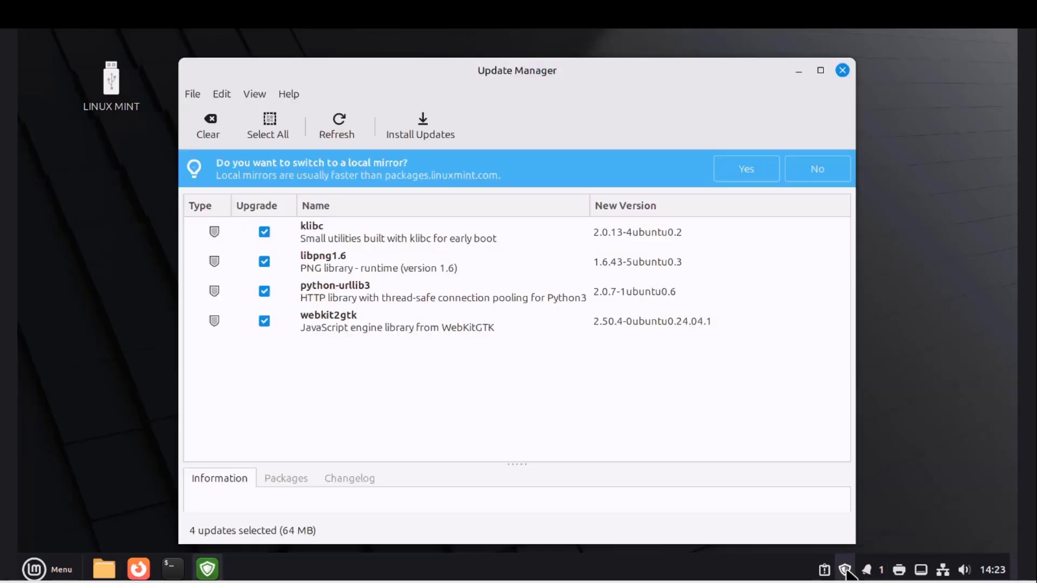
click(841, 70)
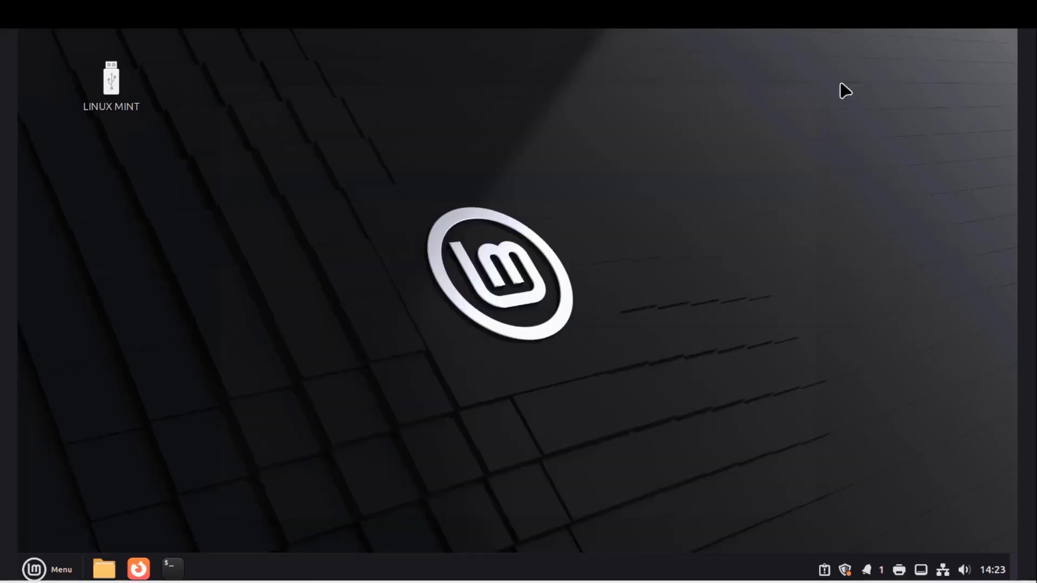
click(824, 570)
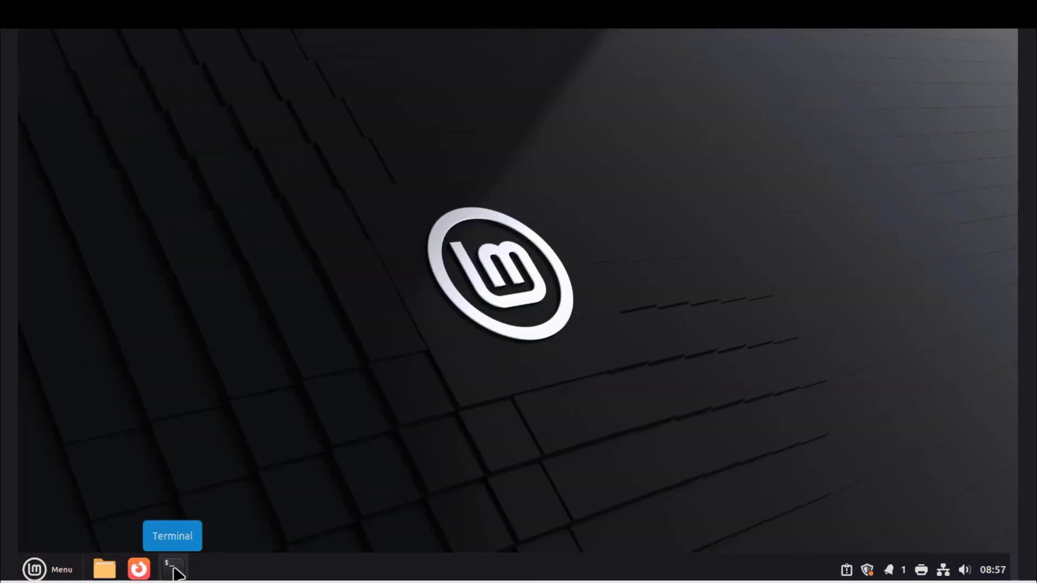
Open a terminal and run uname -r to check the kernel release
click(173, 569)
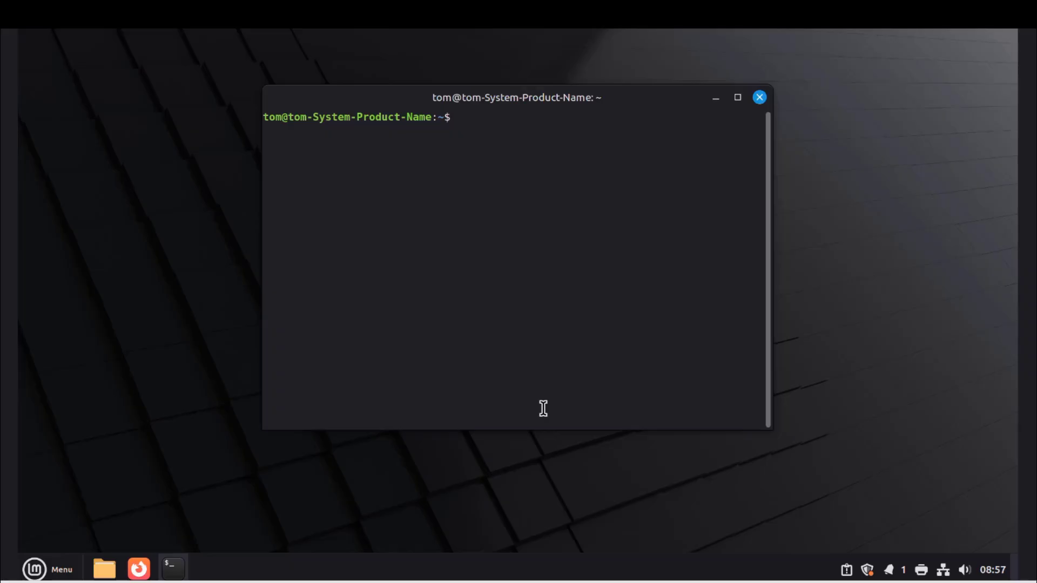
text(uname -r)
key(Return)
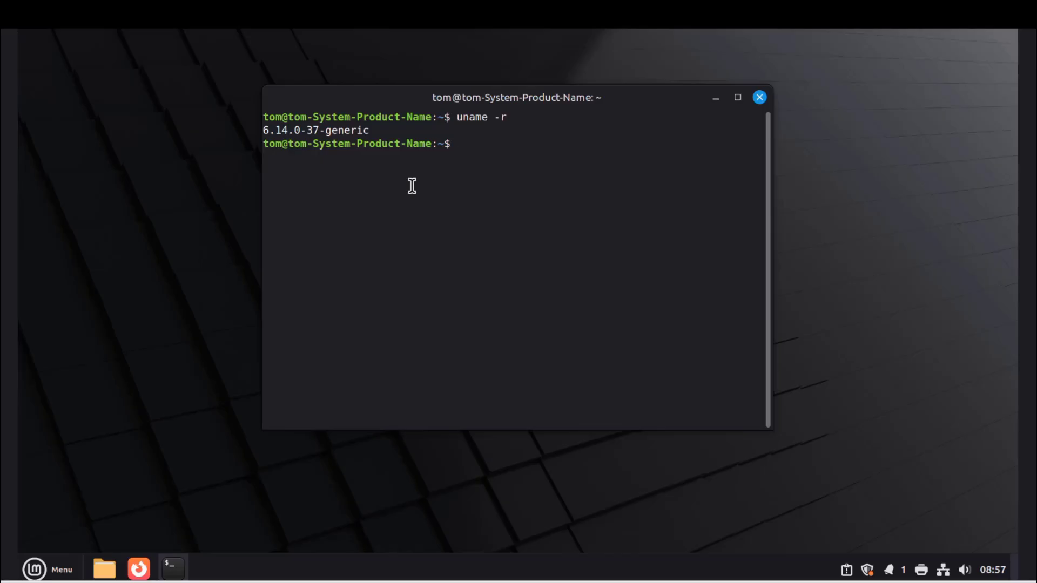
Open the Text Editor and write "linuxmint" in the new document
click(38, 569)
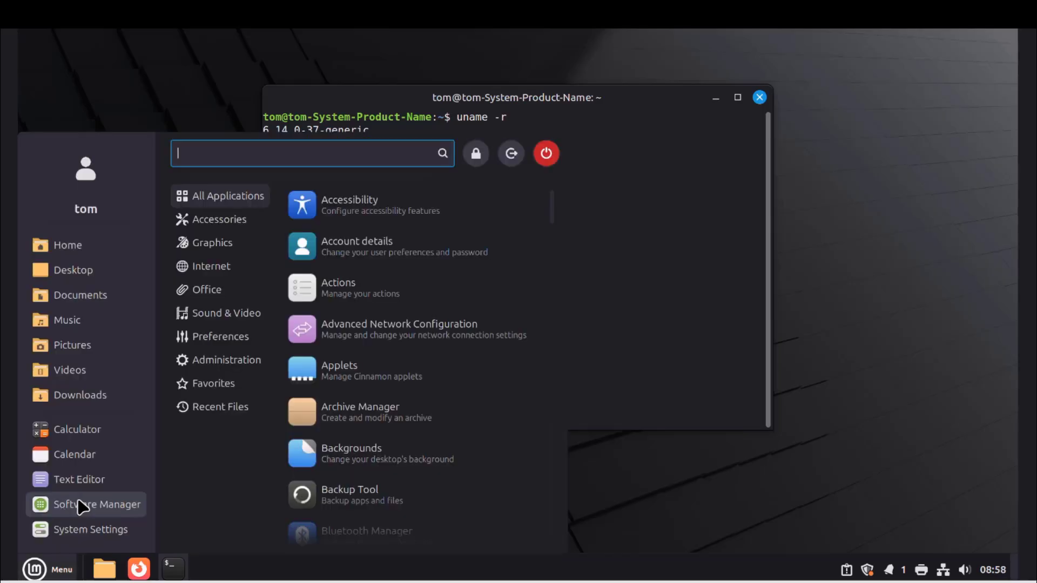
click(79, 483)
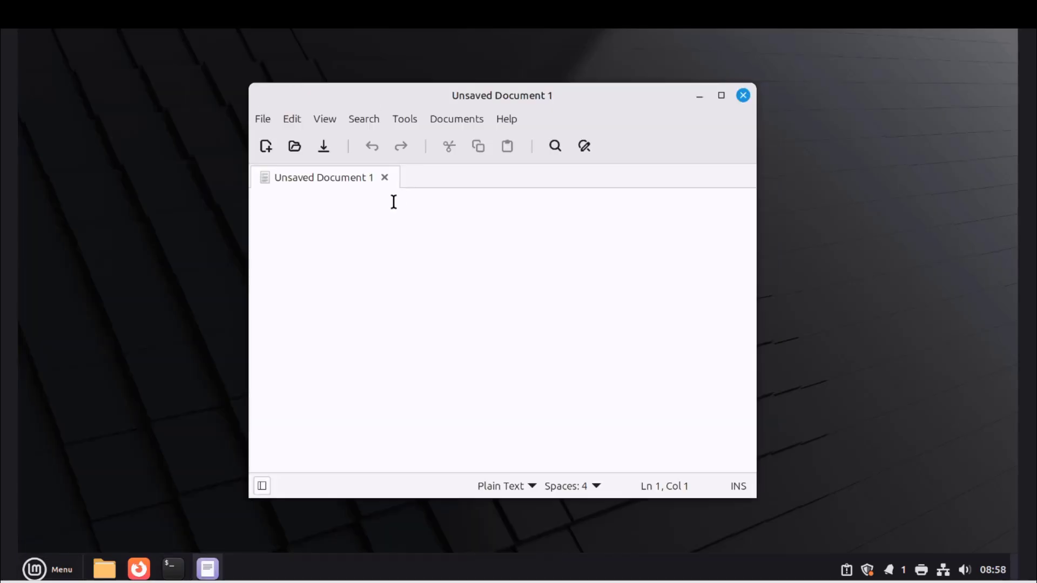
text(linuxmint)
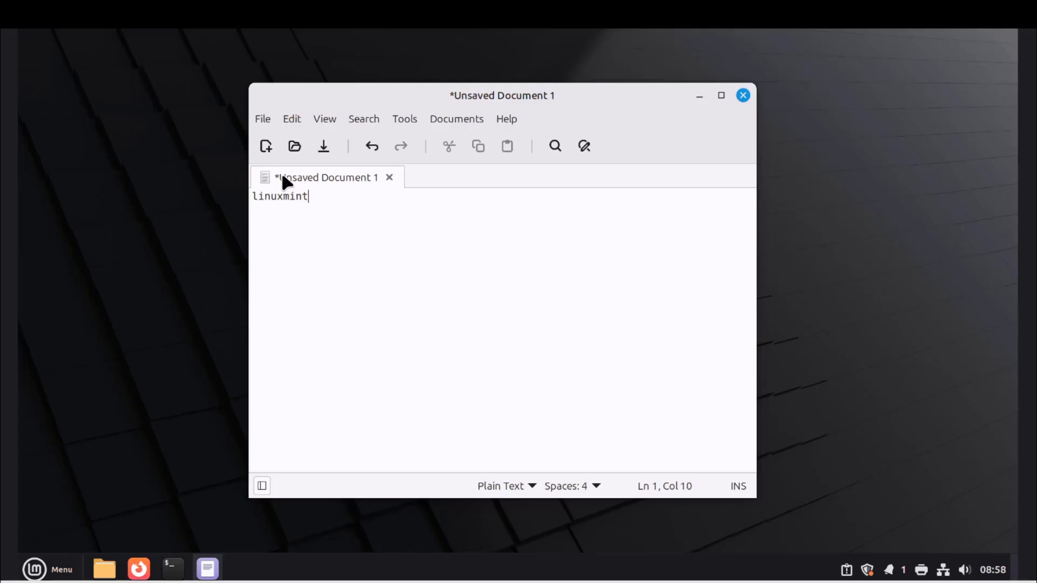
Browse the text editor's command menus, view the version information of xed and close it
click(263, 122)
mouse_move(296, 128)
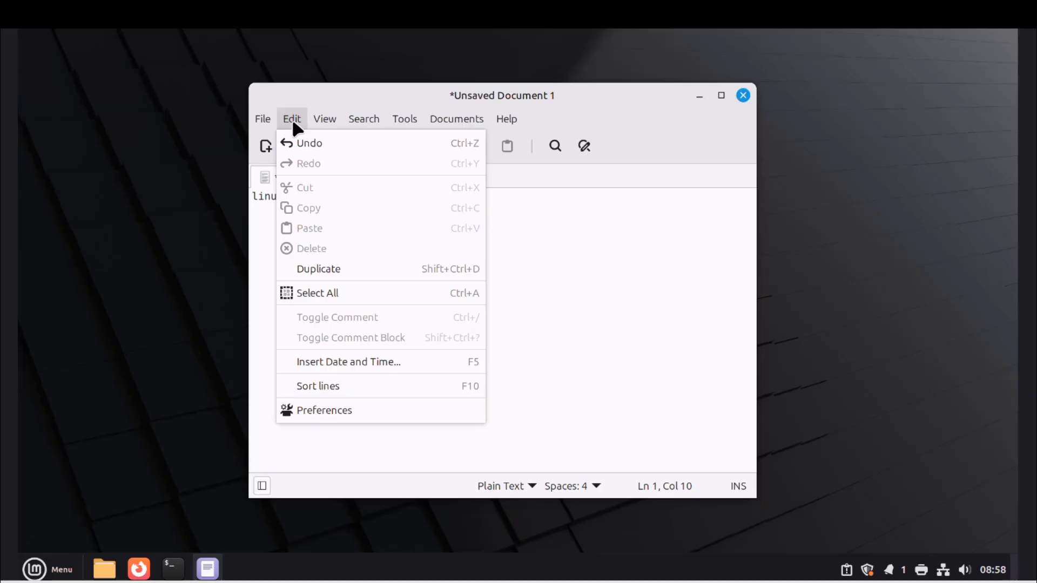
mouse_move(365, 131)
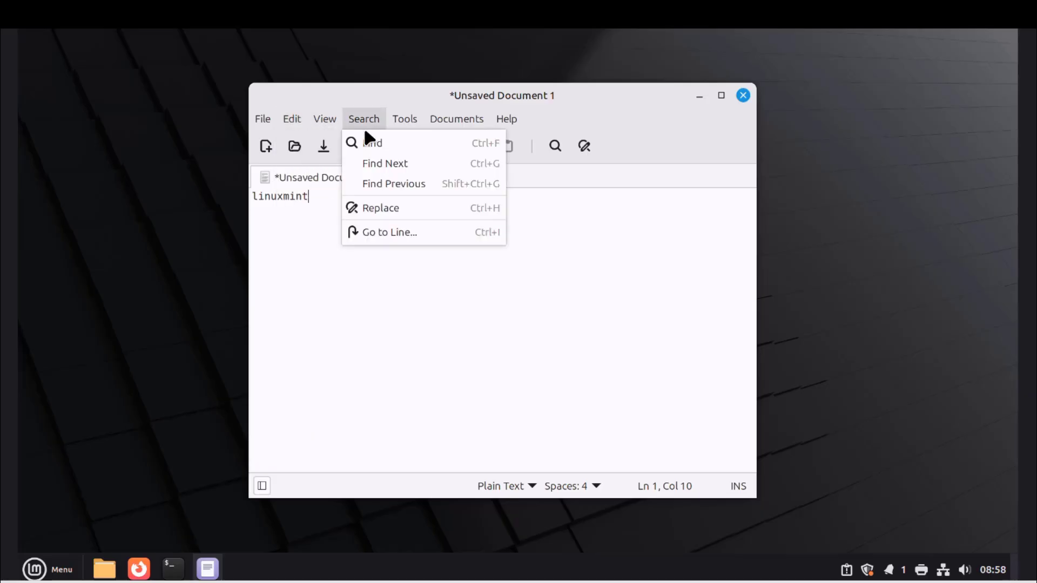
mouse_move(396, 123)
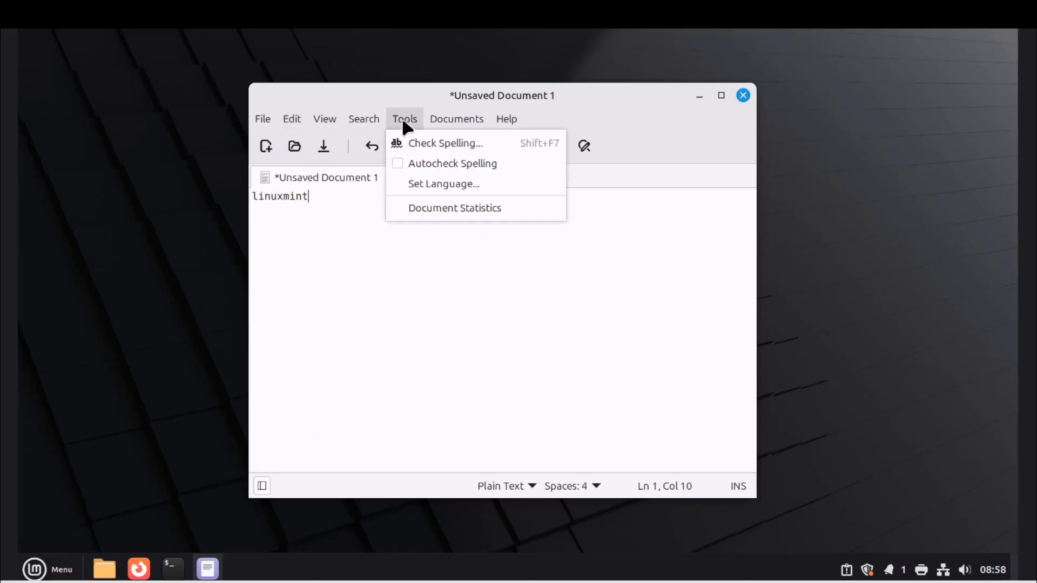
mouse_move(513, 128)
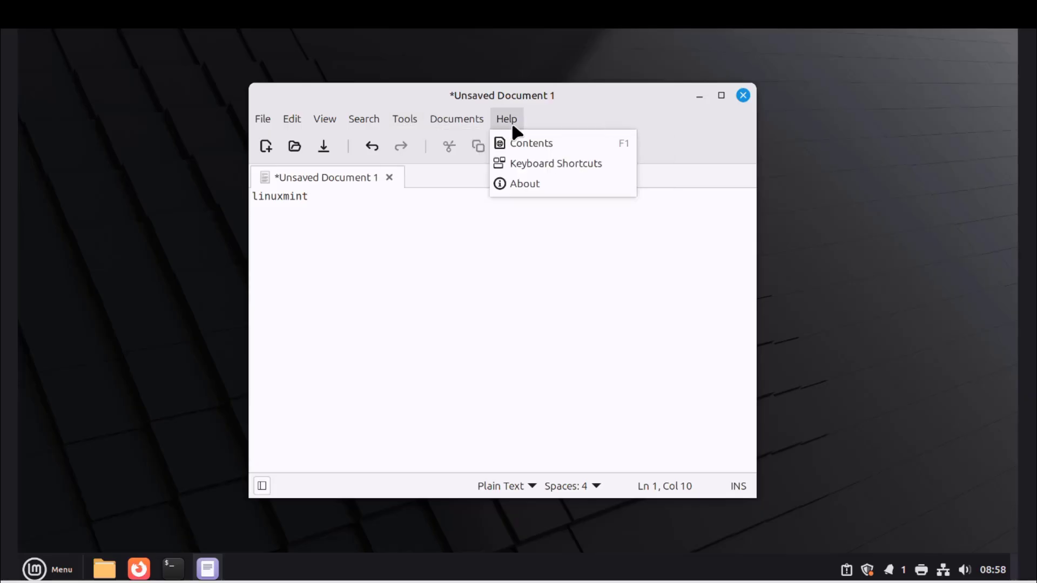
click(527, 185)
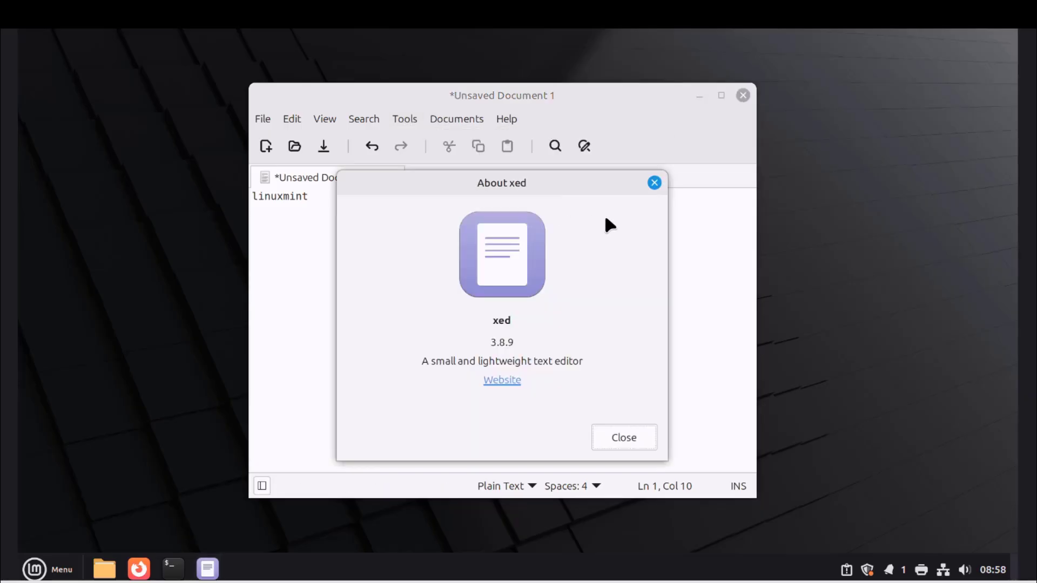
click(654, 184)
Show the text editor's find and replace bar and close the document without saving
key(ctrl+h)
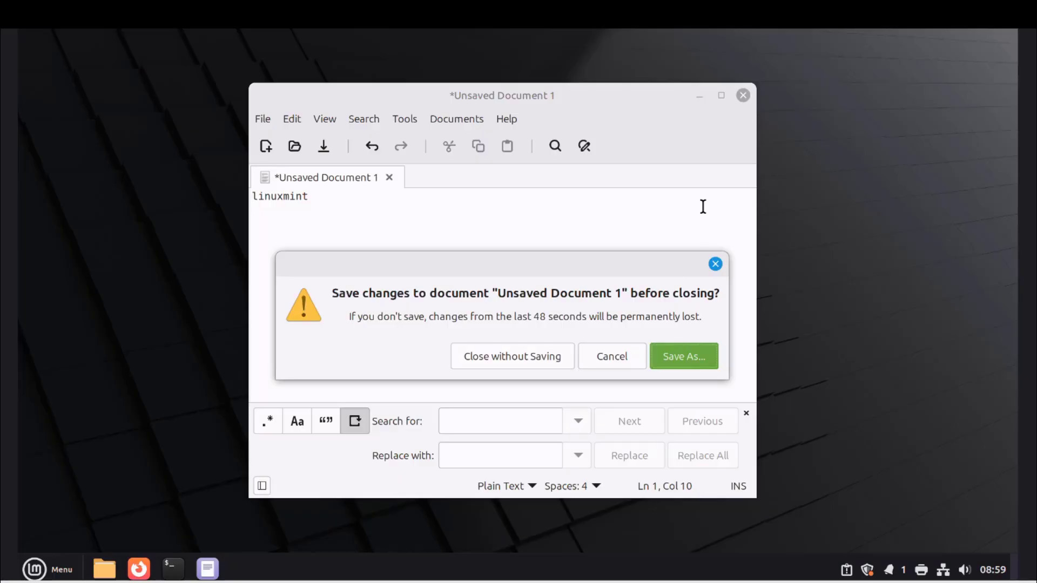
click(510, 356)
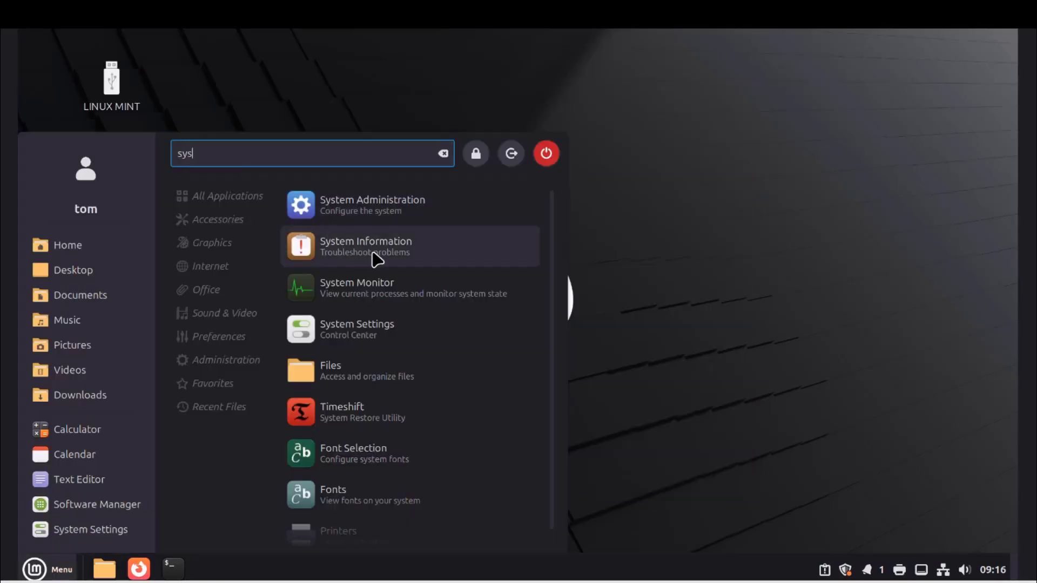
Open System Information, review the computer's overview and switch to the list of USB devices
click(376, 257)
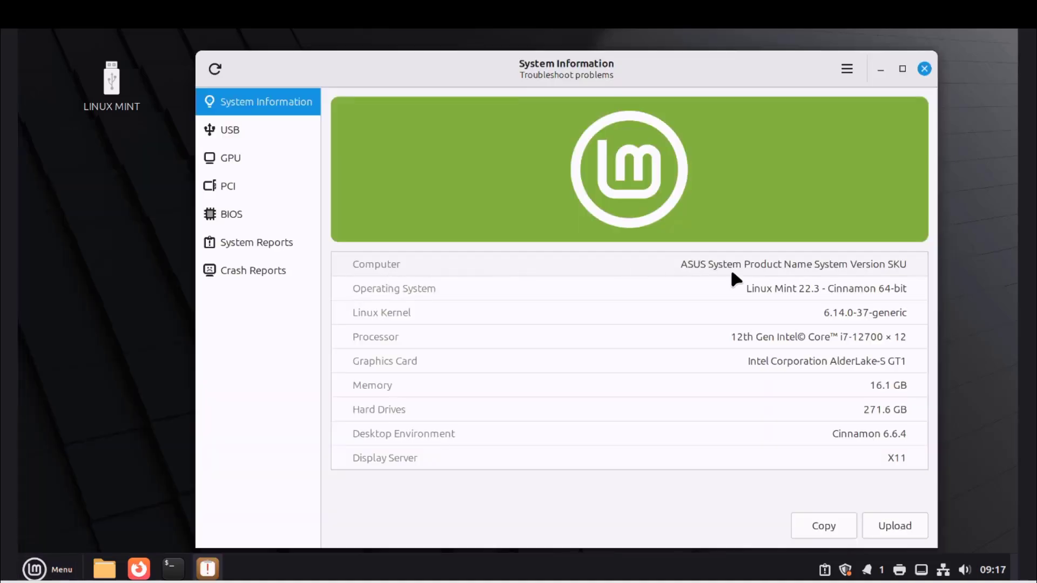
click(761, 288)
click(246, 134)
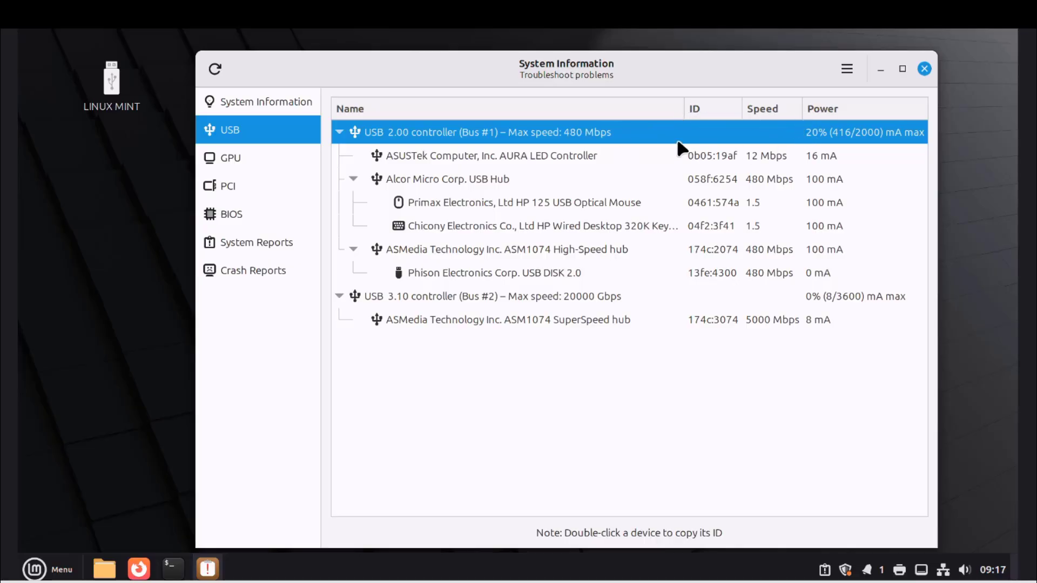
Inspect the connected USB entries, including the hubs, the 2.00 and 3.10 controllers and the HP wired keyboard
click(512, 181)
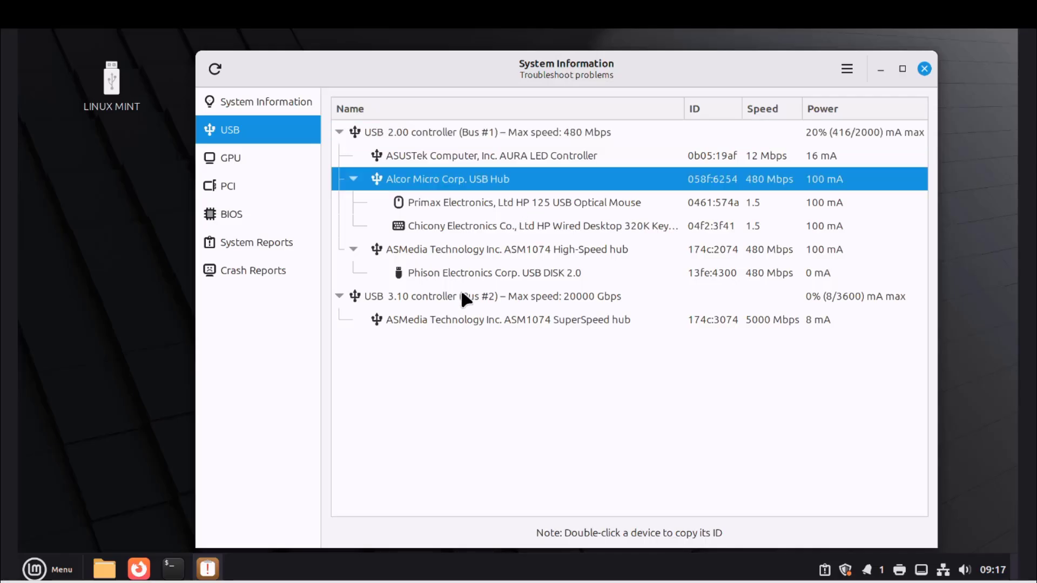
click(463, 297)
click(465, 319)
click(423, 135)
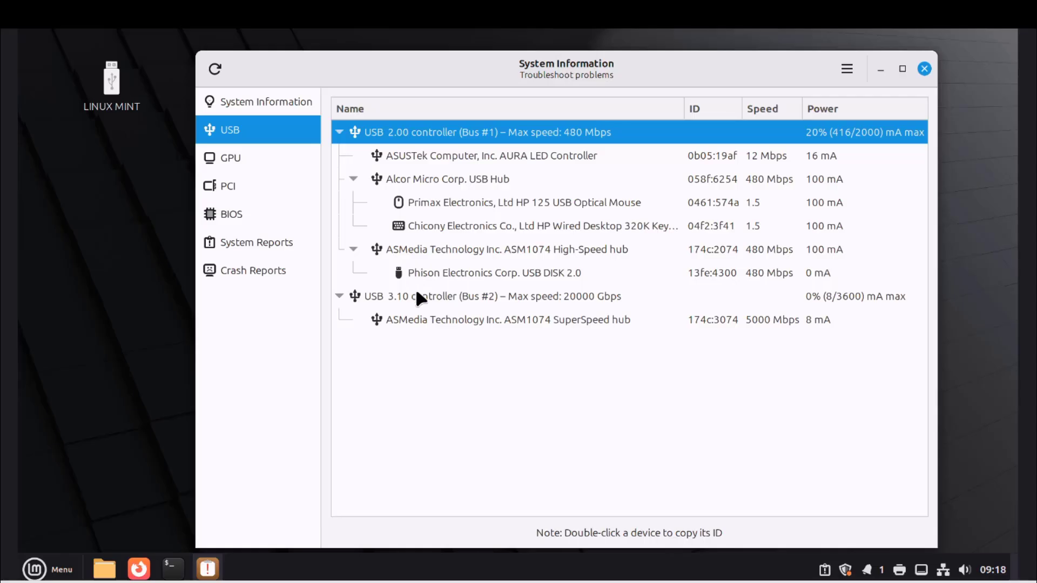
click(434, 297)
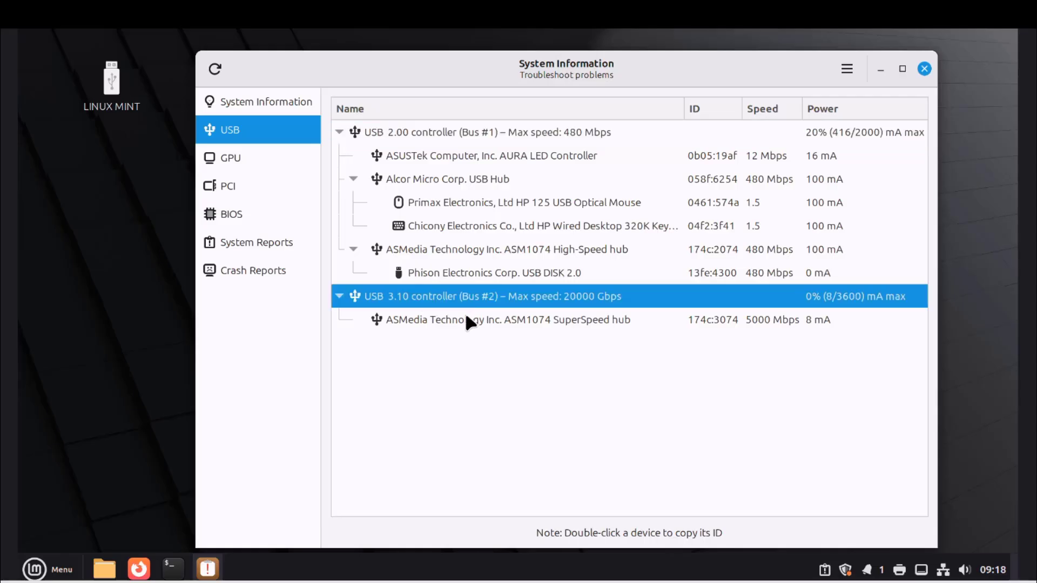
click(691, 226)
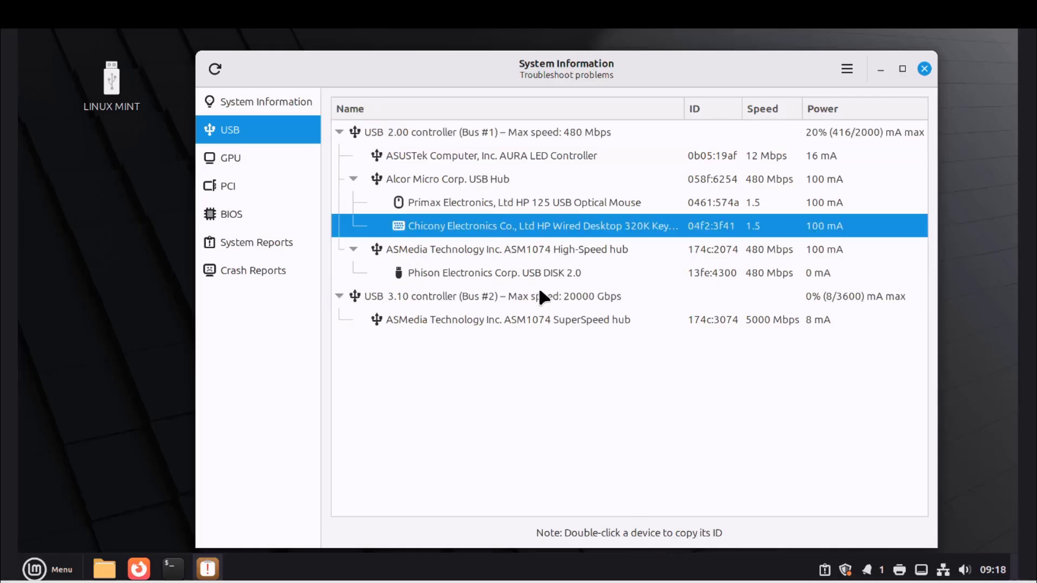
Copy the ID of the Phison USB DISK 2.0 device and dismiss the notification
click(468, 183)
double_click(499, 270)
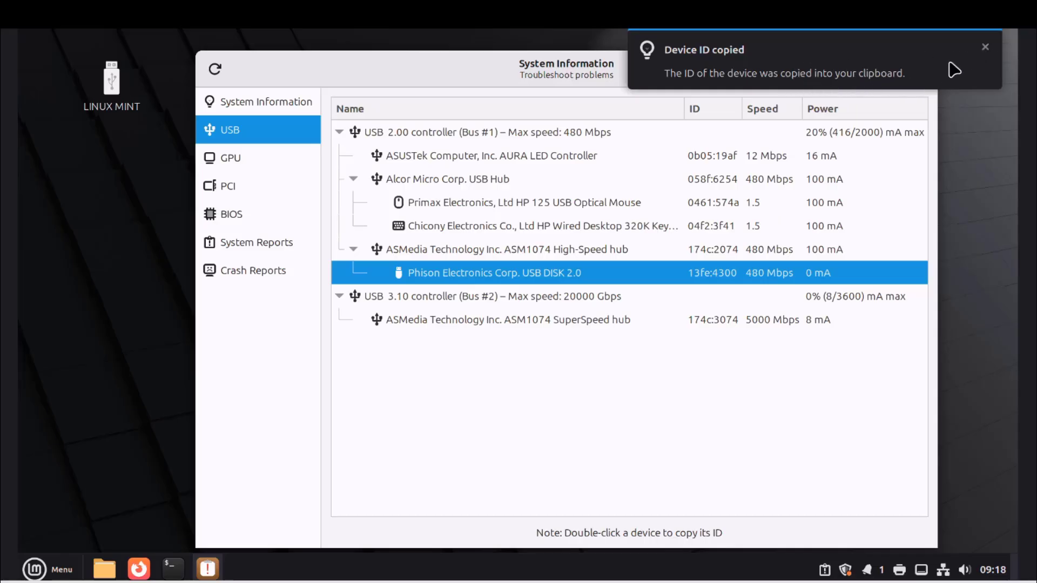
click(985, 49)
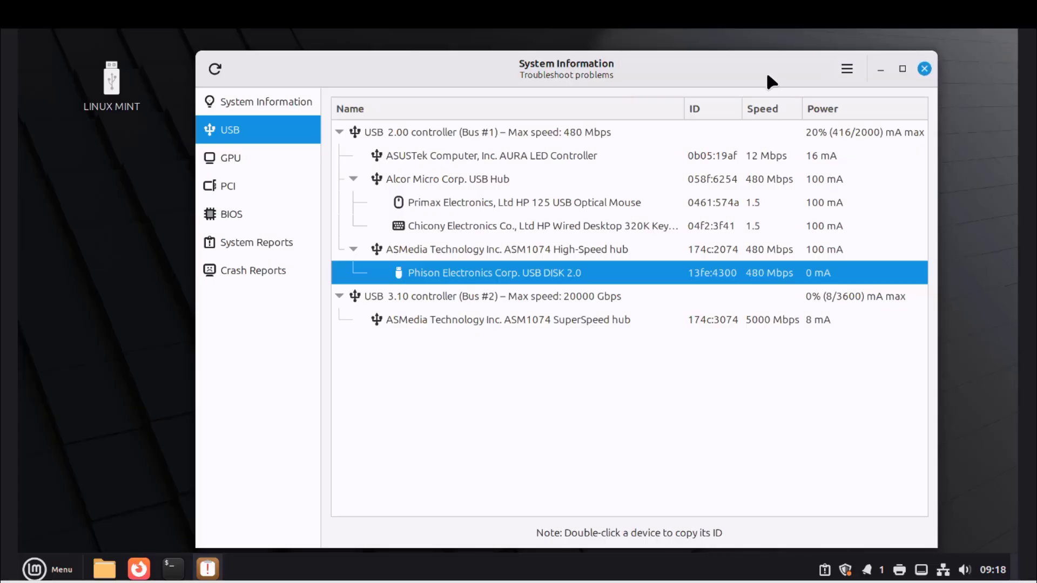
Review the GPU, PCI and BIOS details, followed by the system reports and crash reports
click(272, 164)
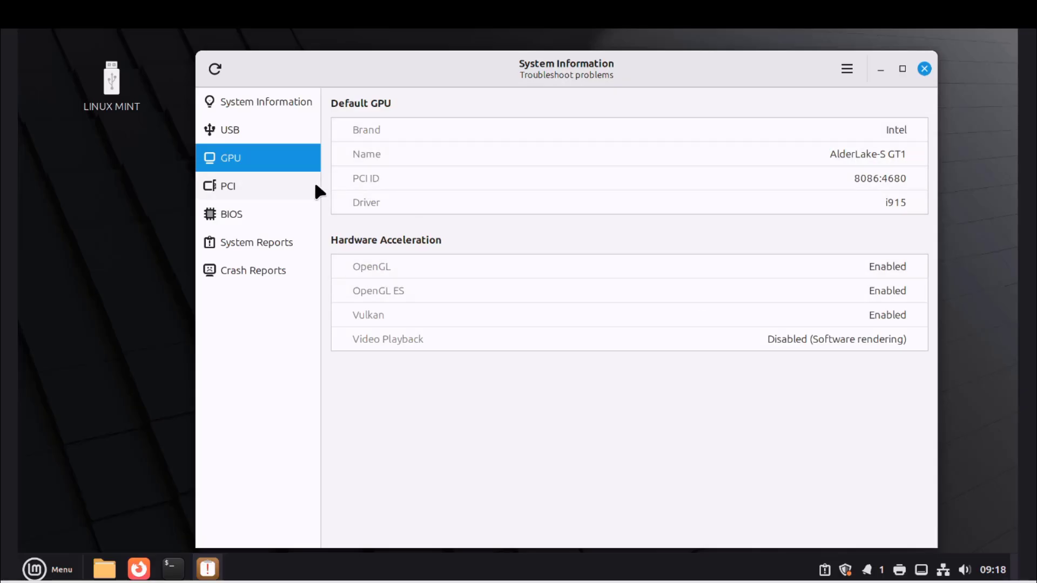
click(295, 190)
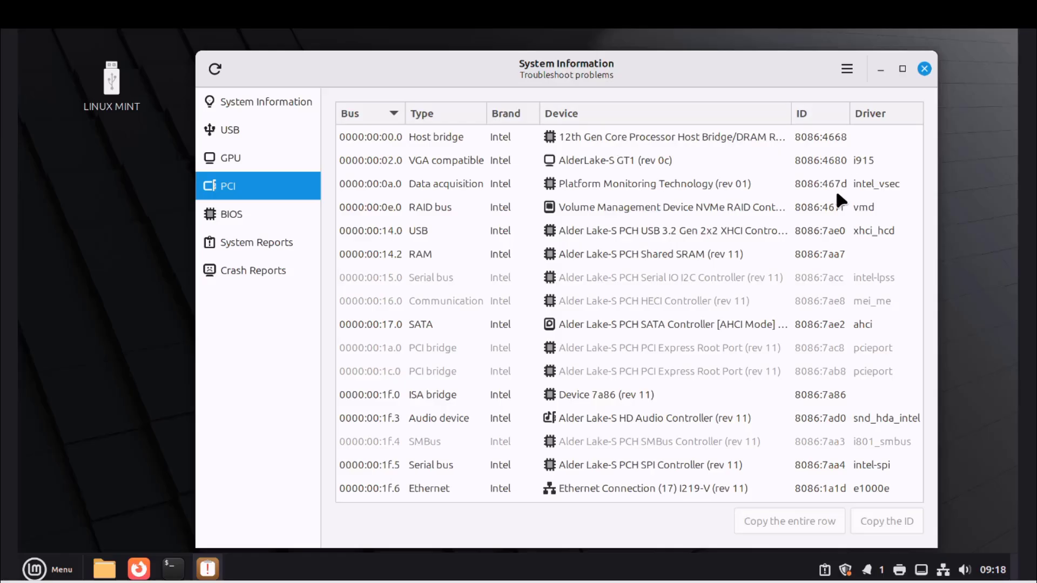
click(273, 223)
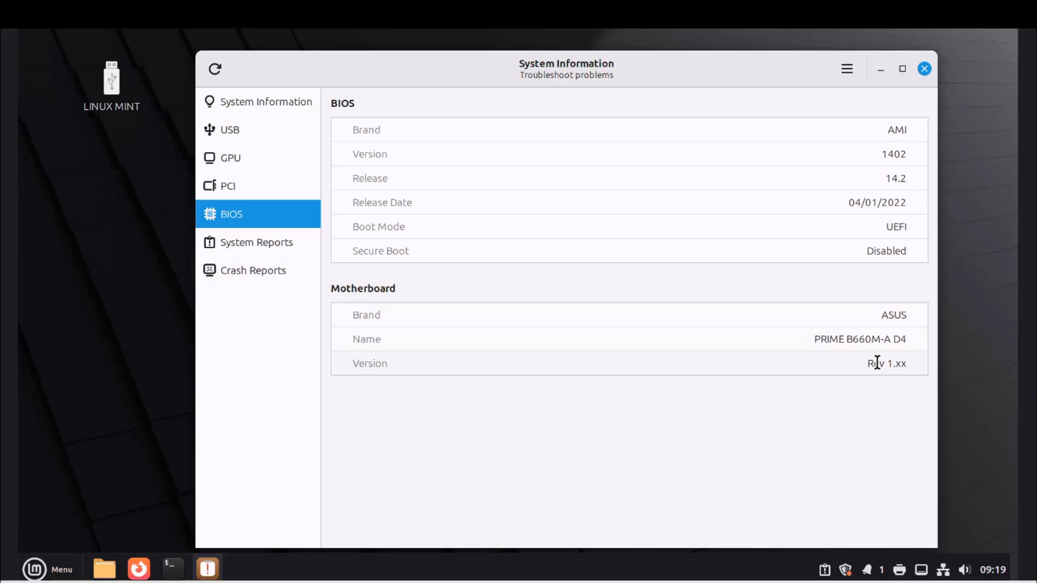
click(253, 247)
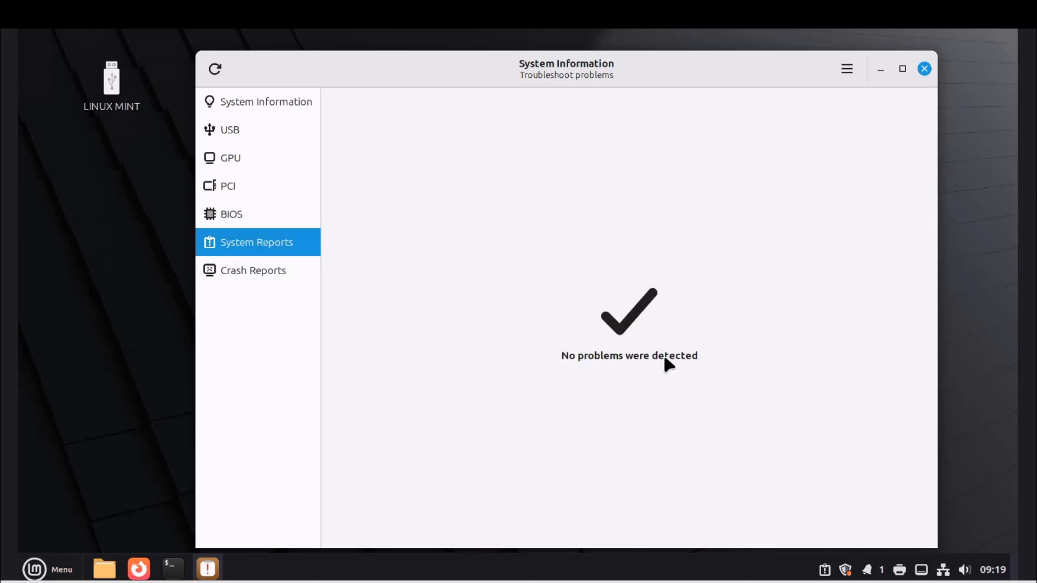
click(289, 277)
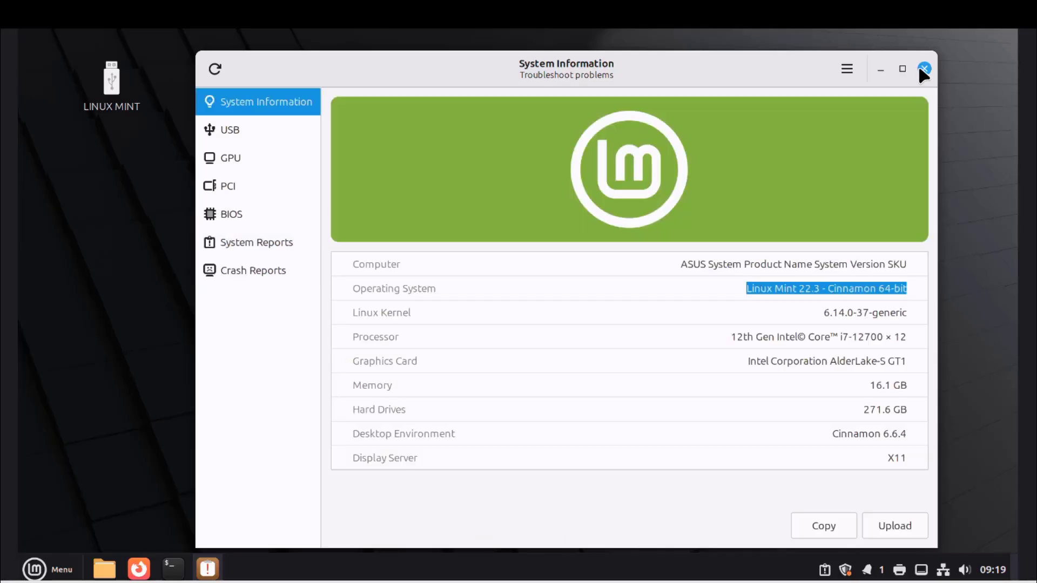
Show the additional commands available in the System Information window
click(846, 68)
click(858, 141)
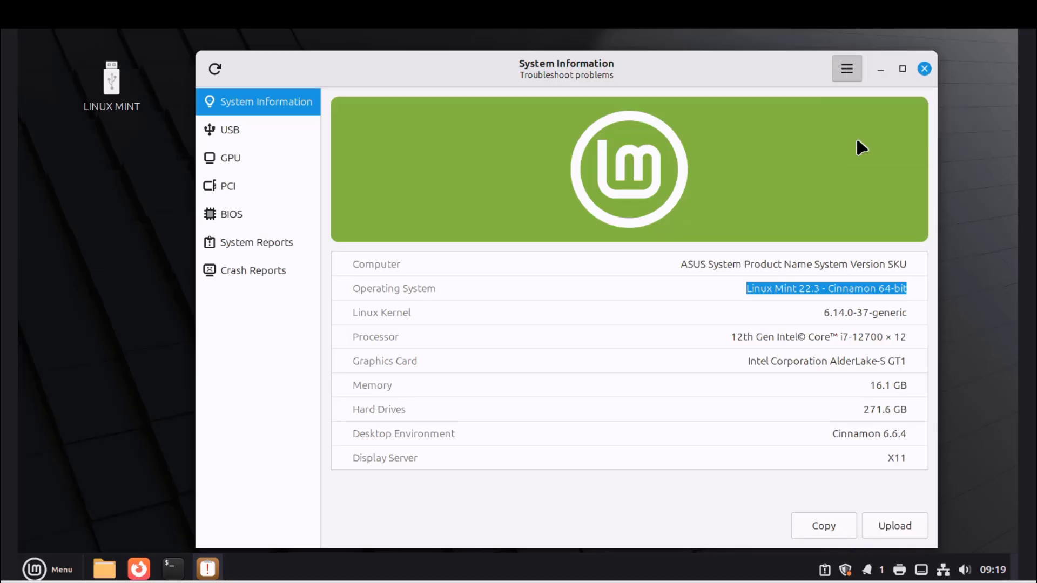